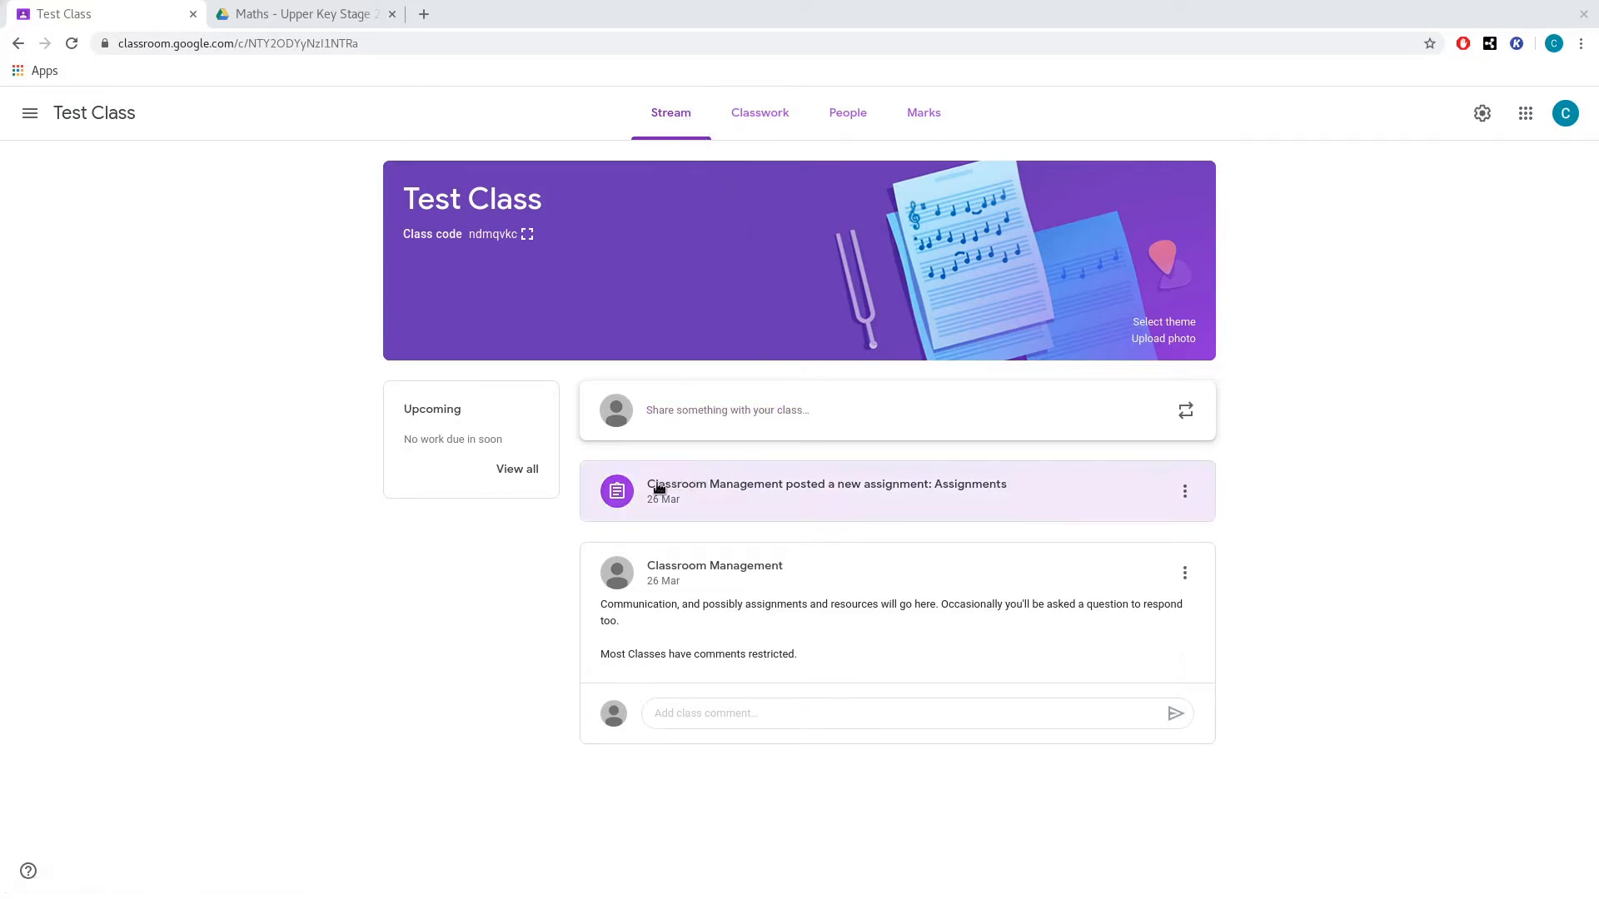
- Add a new topic named "Classroom" to the Test Class classwork
left_click(770, 124)
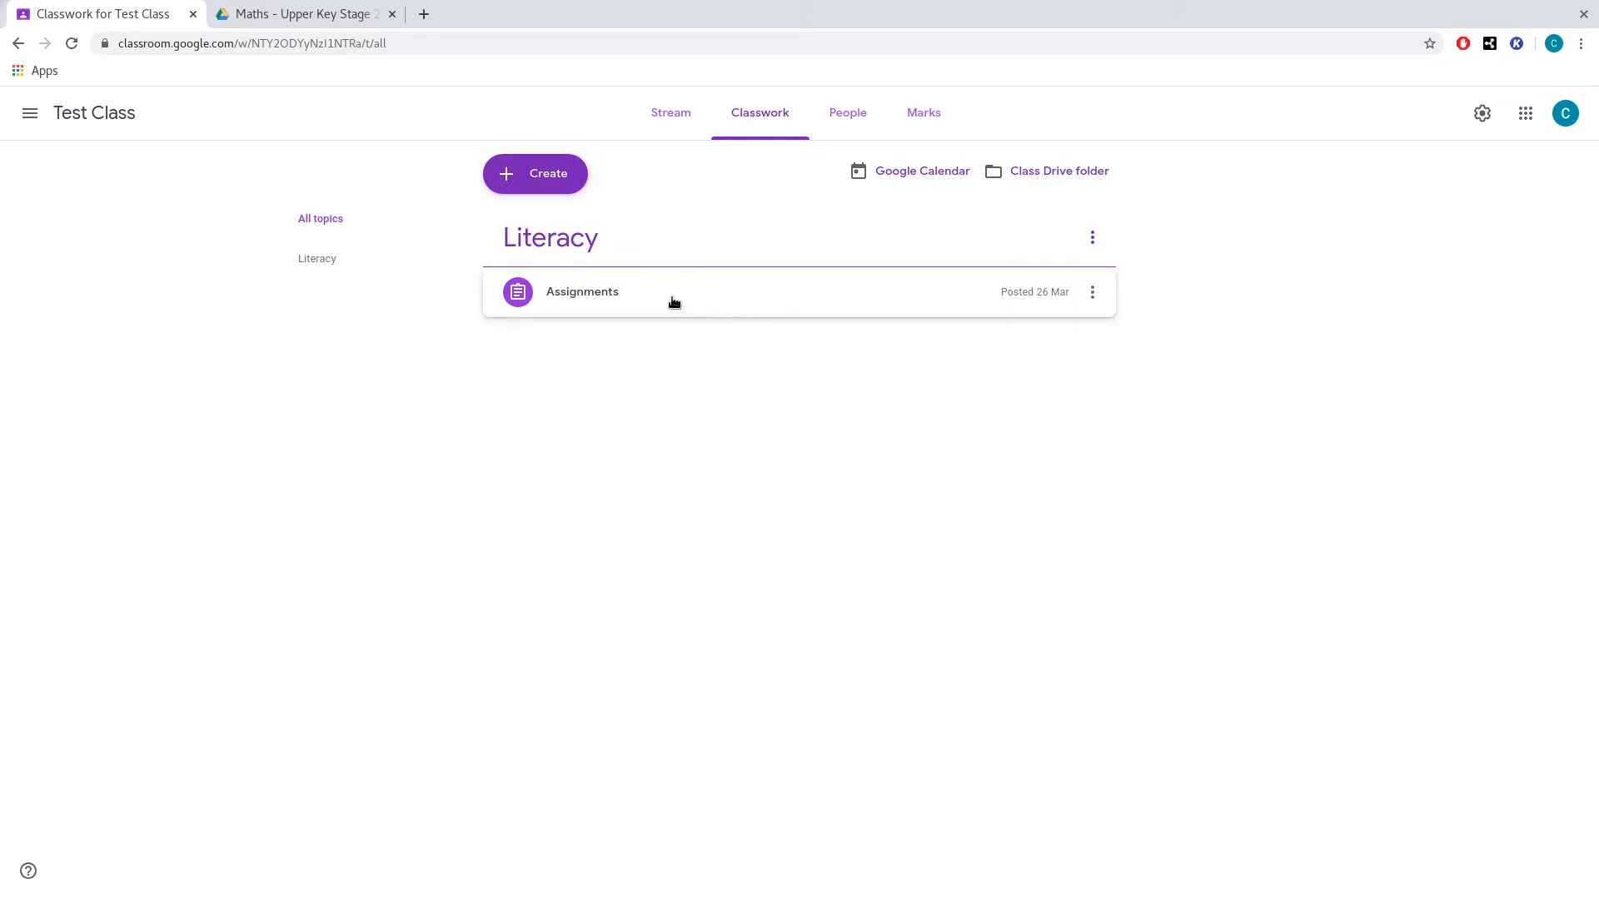
left_click(550, 181)
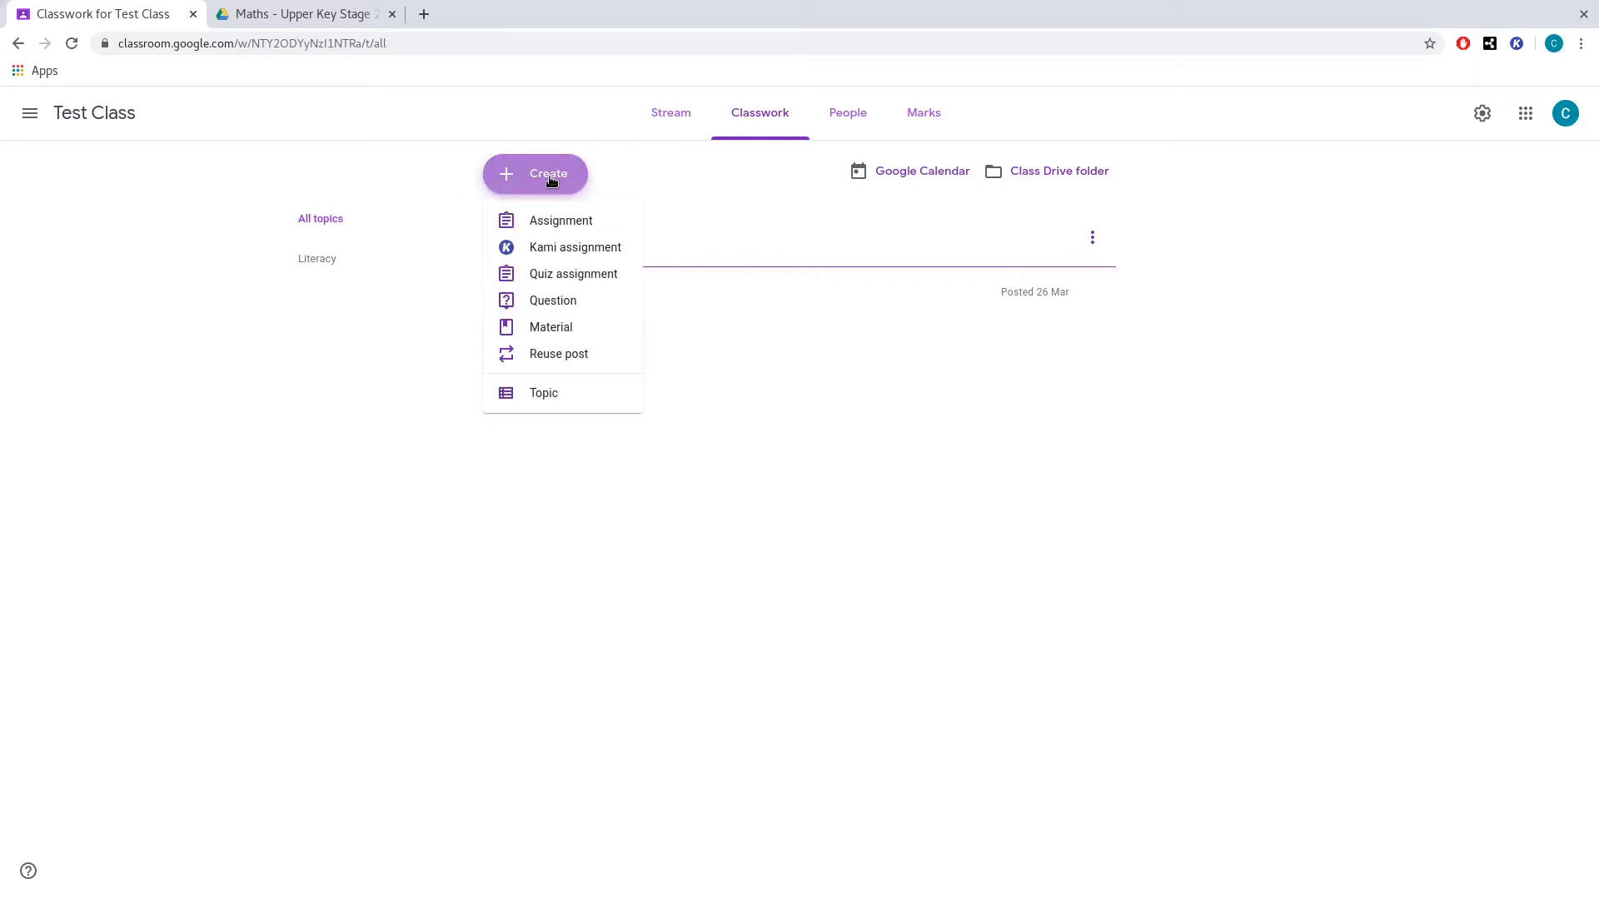
left_click(548, 395)
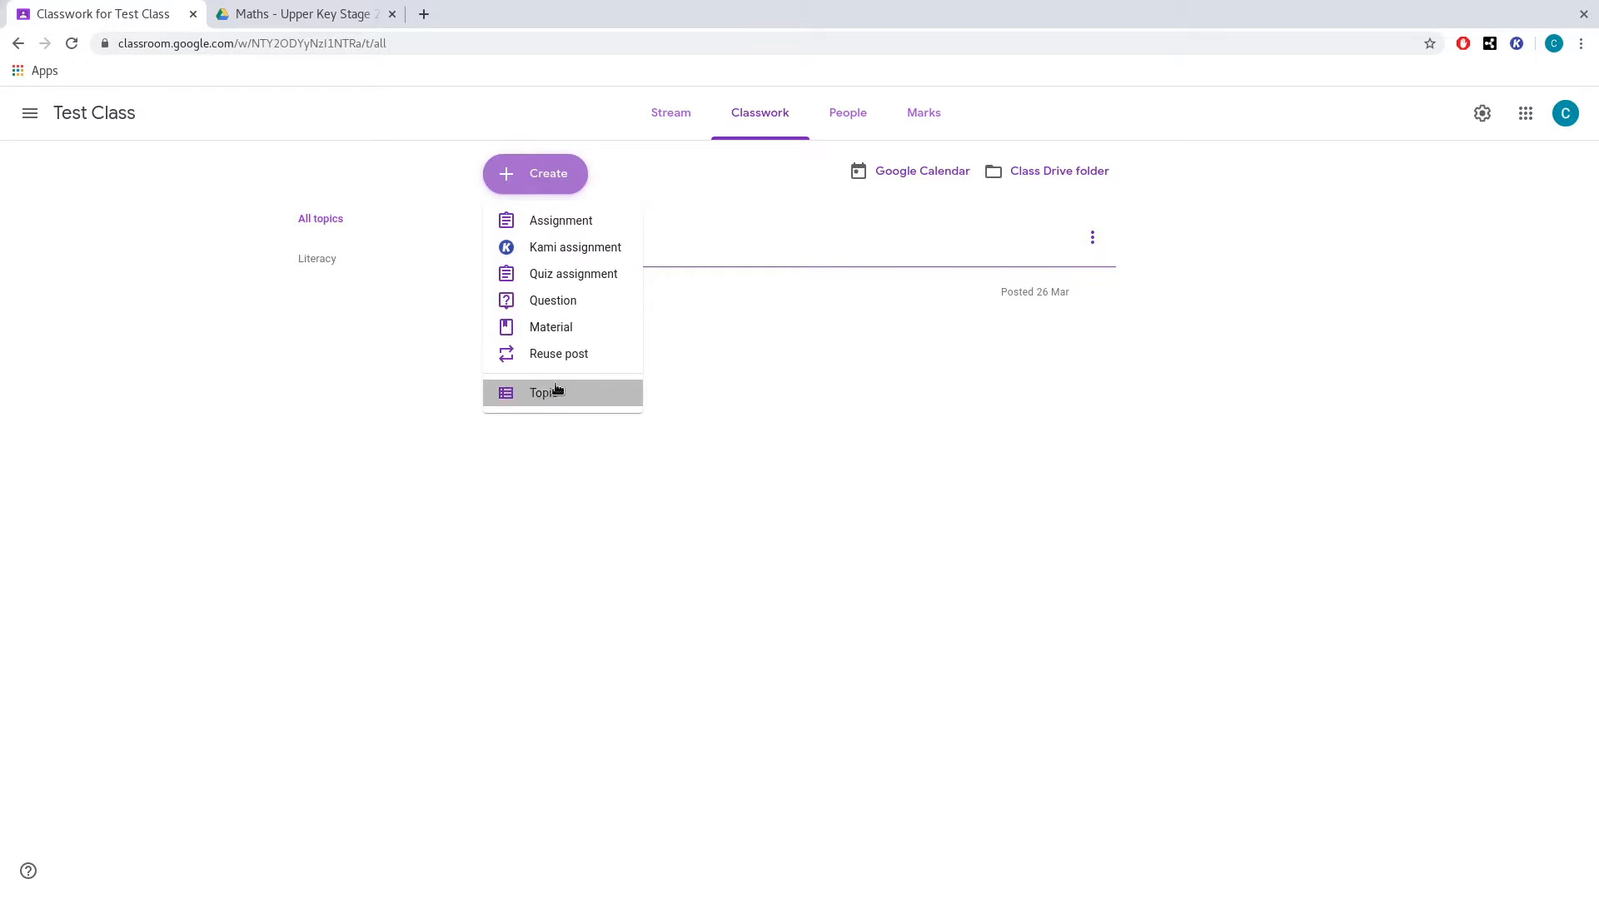
type("Classroom")
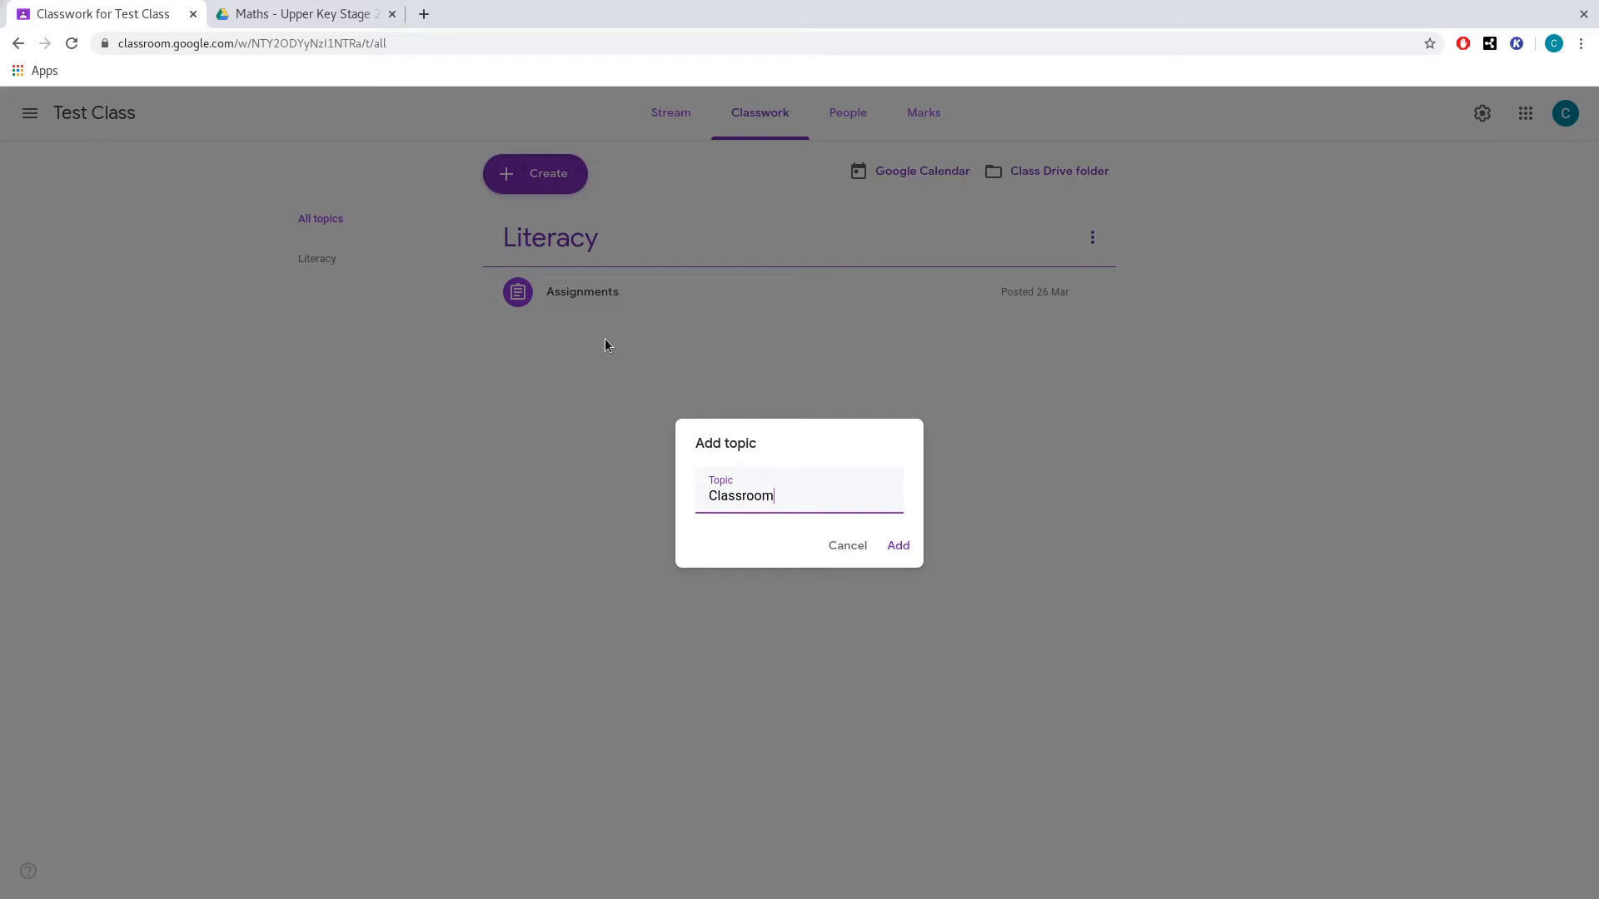
key("Return")
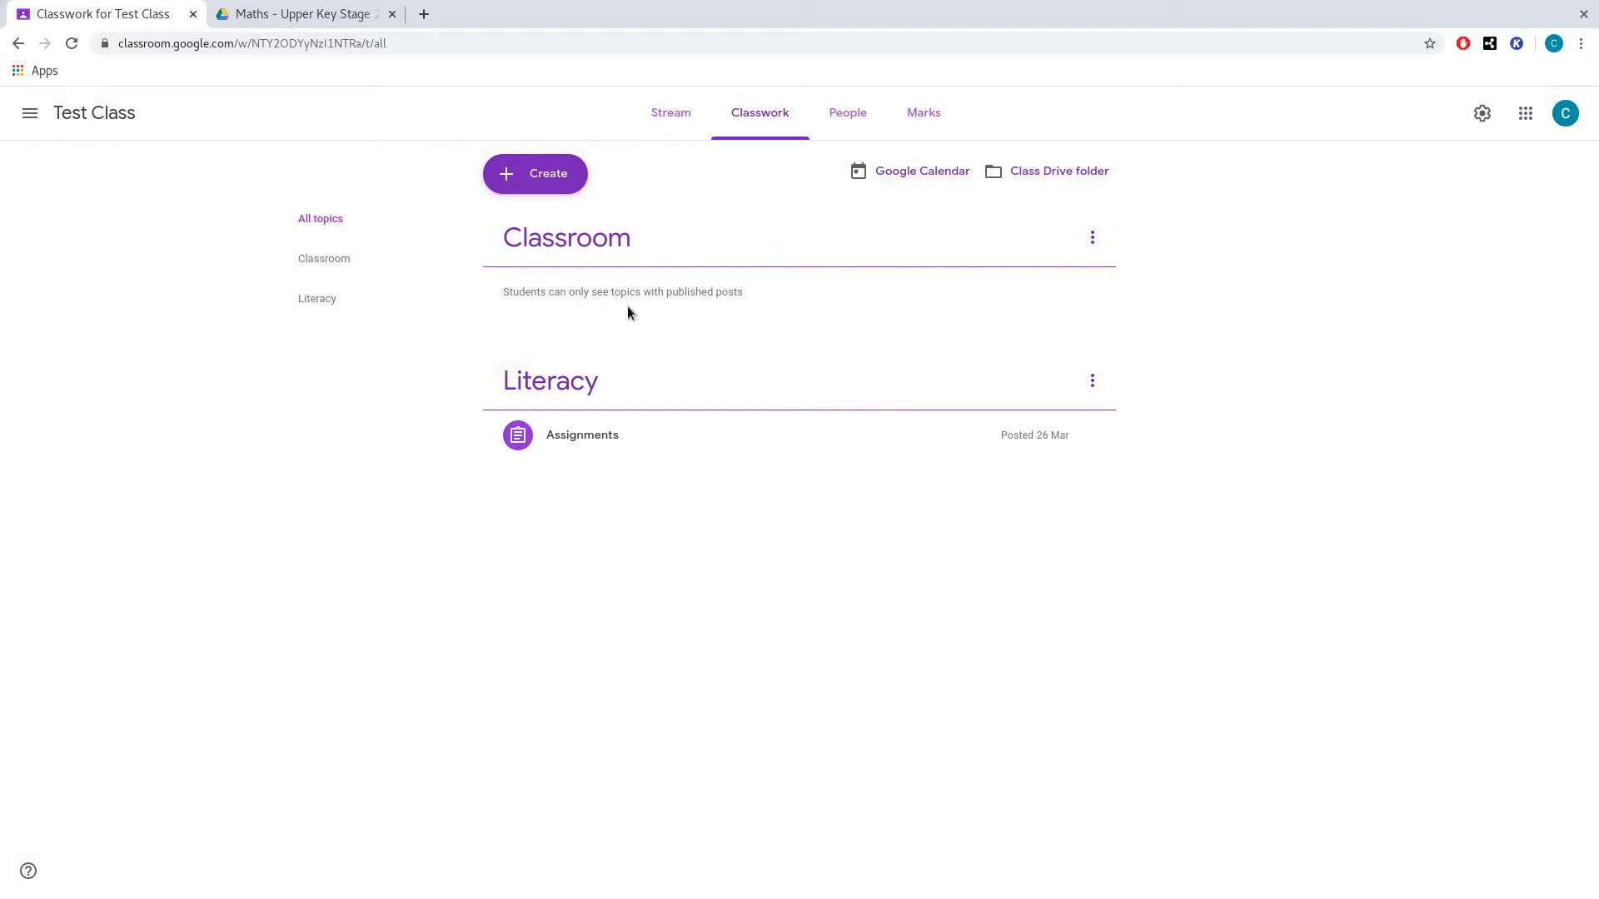
- Start a new class material and title it "Managing Classroom"
left_click(539, 184)
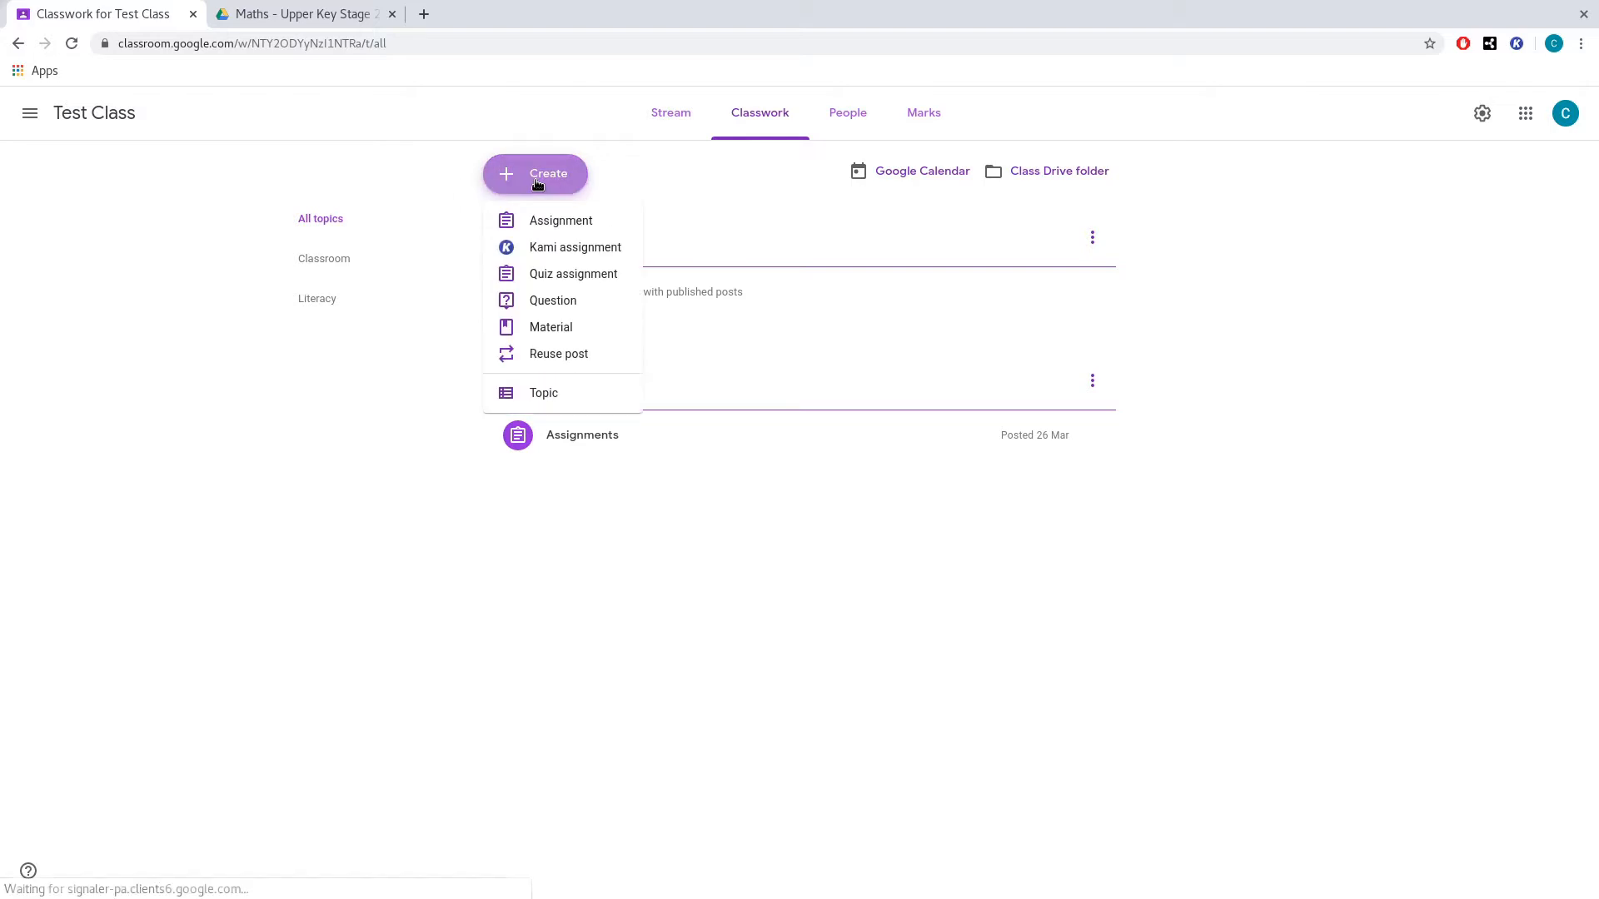
left_click(555, 330)
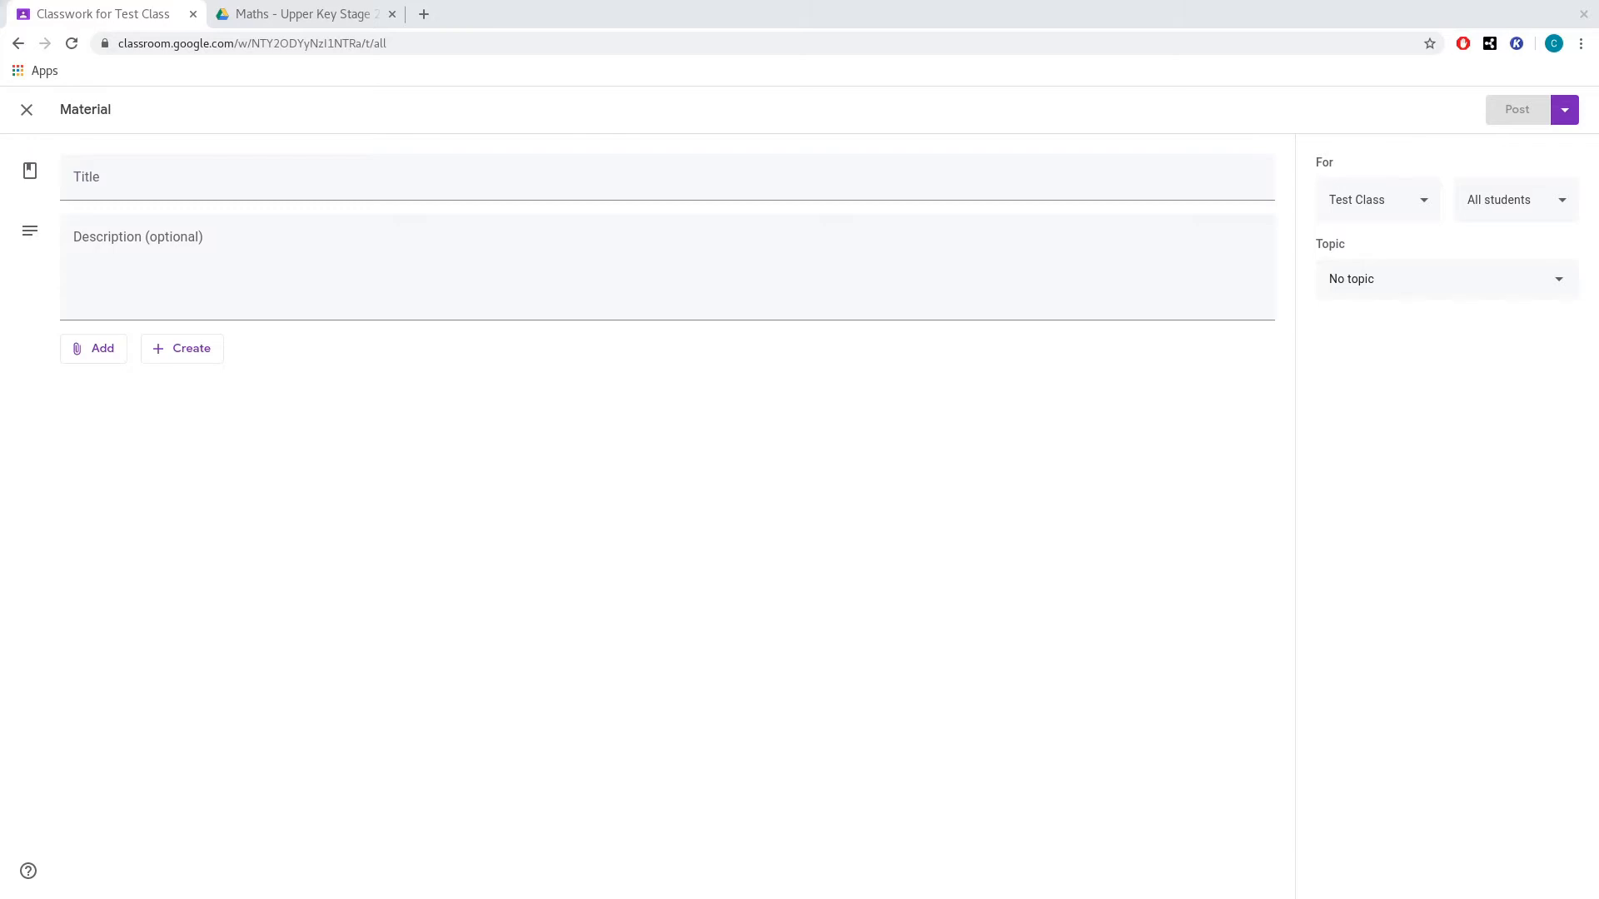
left_click(271, 182)
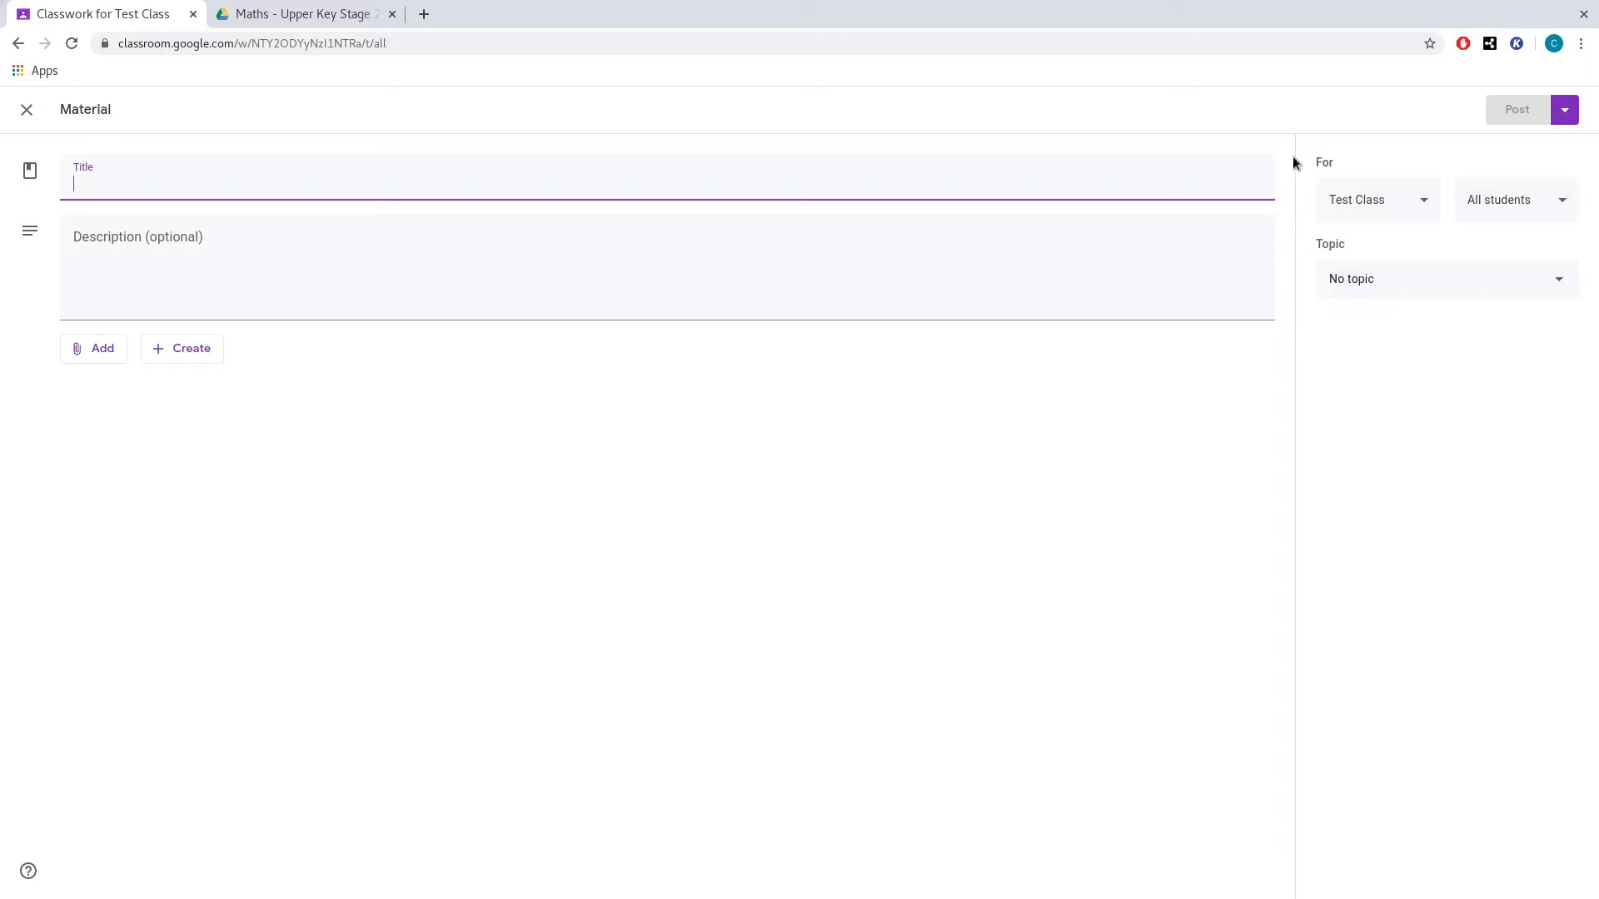
right_click(398, 182)
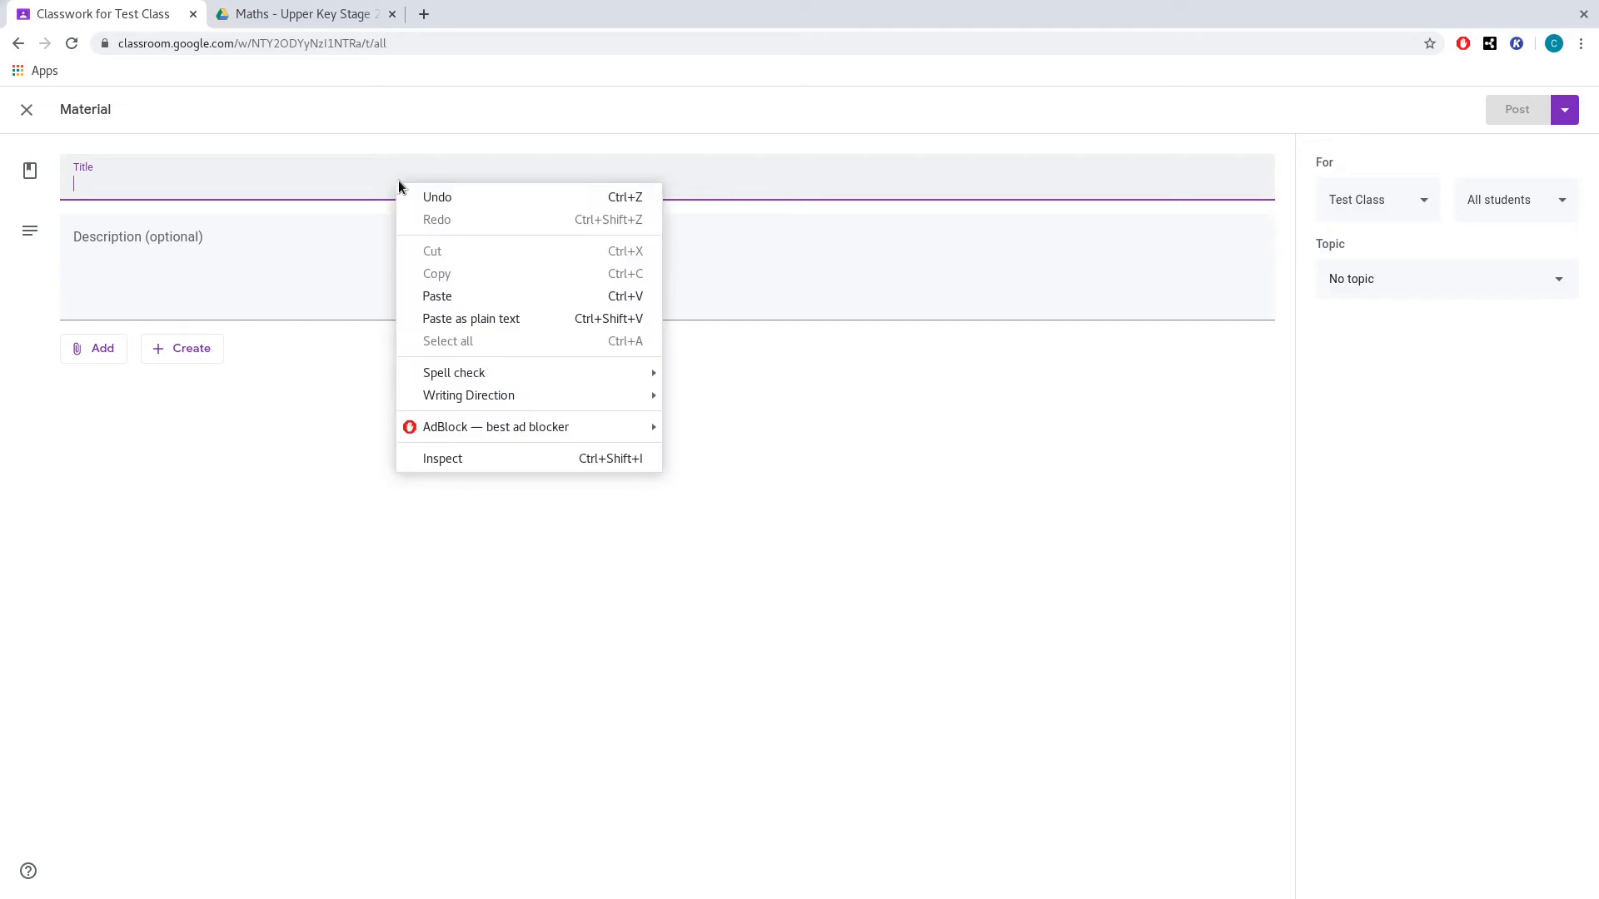
left_click(465, 295)
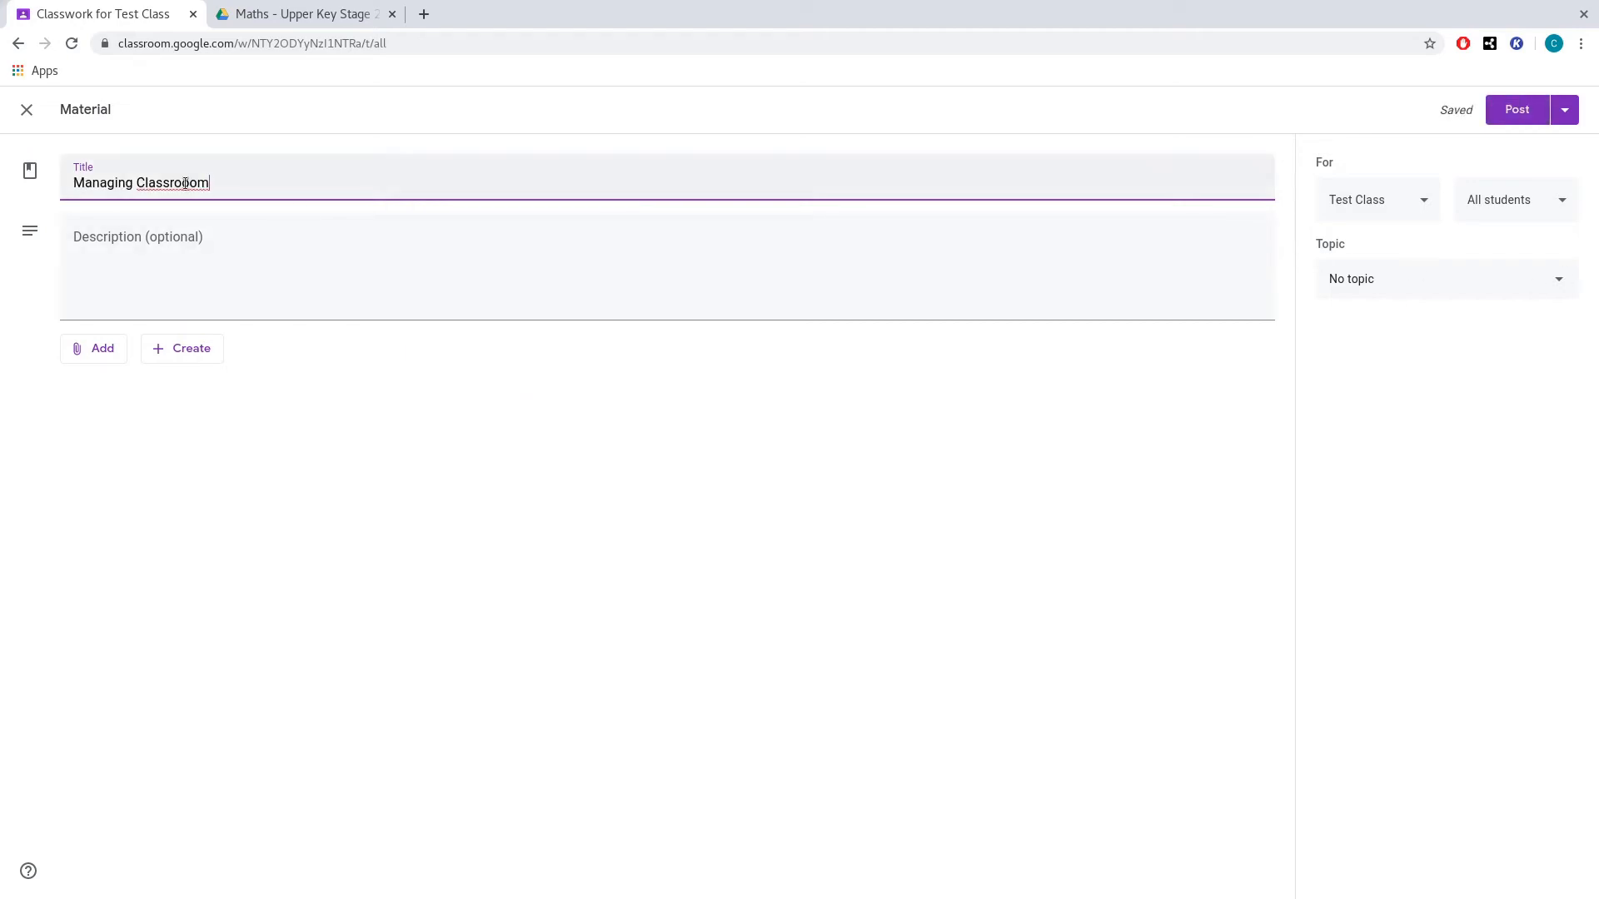
key("Left")
key("Left")
key("BackSpace")
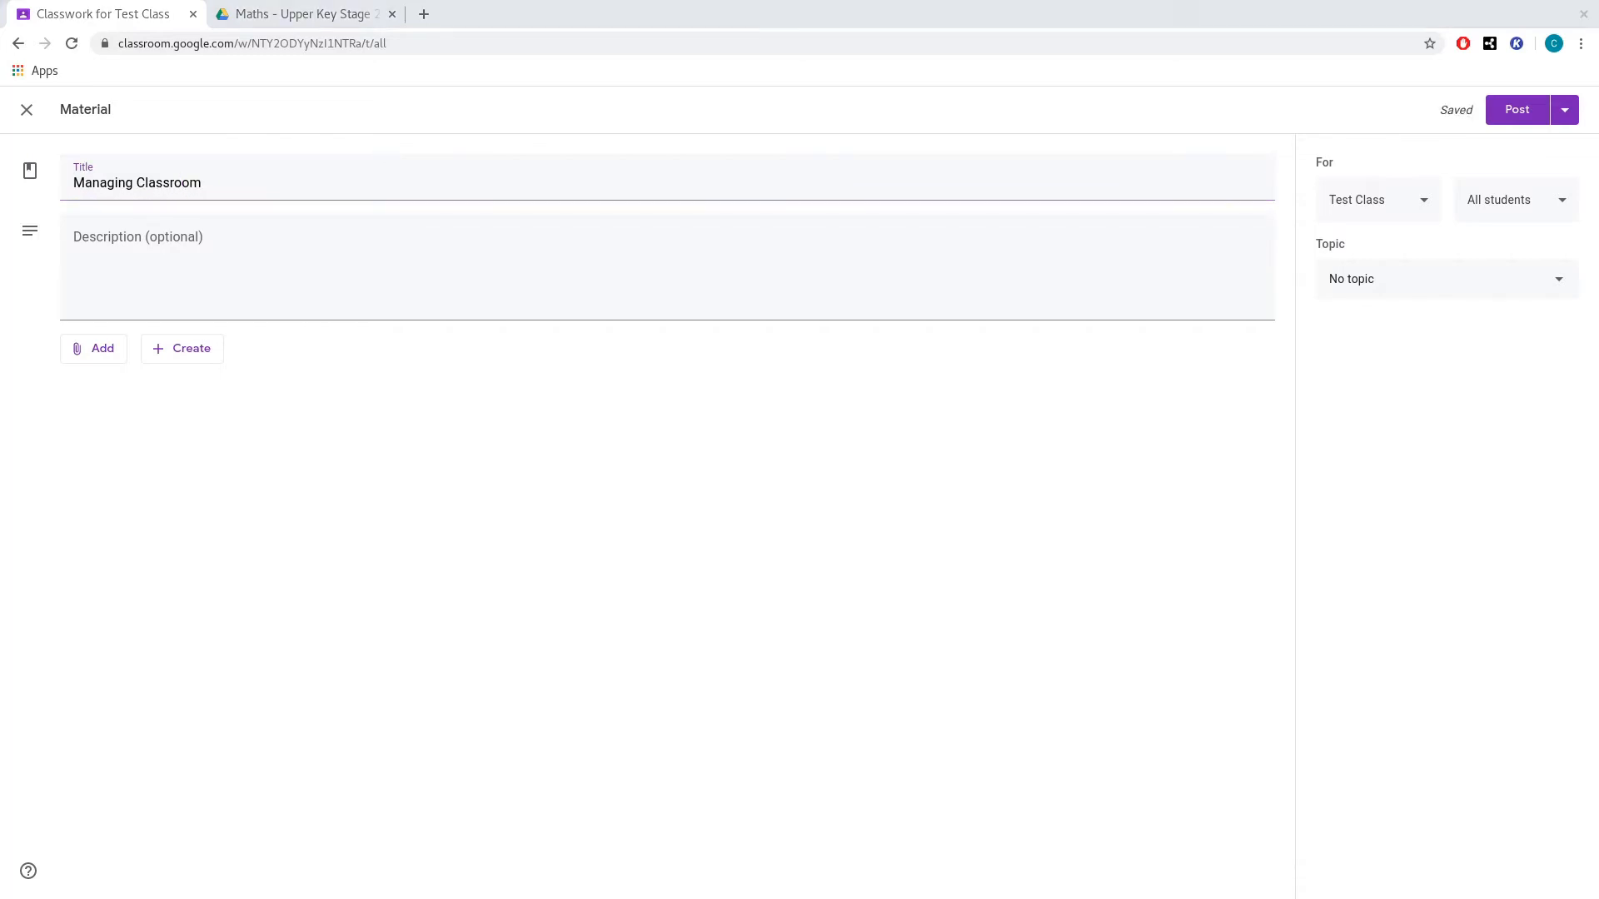
- Paste the description "Please review the video in preparation for your Assignment - How to Manage a Google Classroom." into the material
left_click(285, 260)
right_click(283, 262)
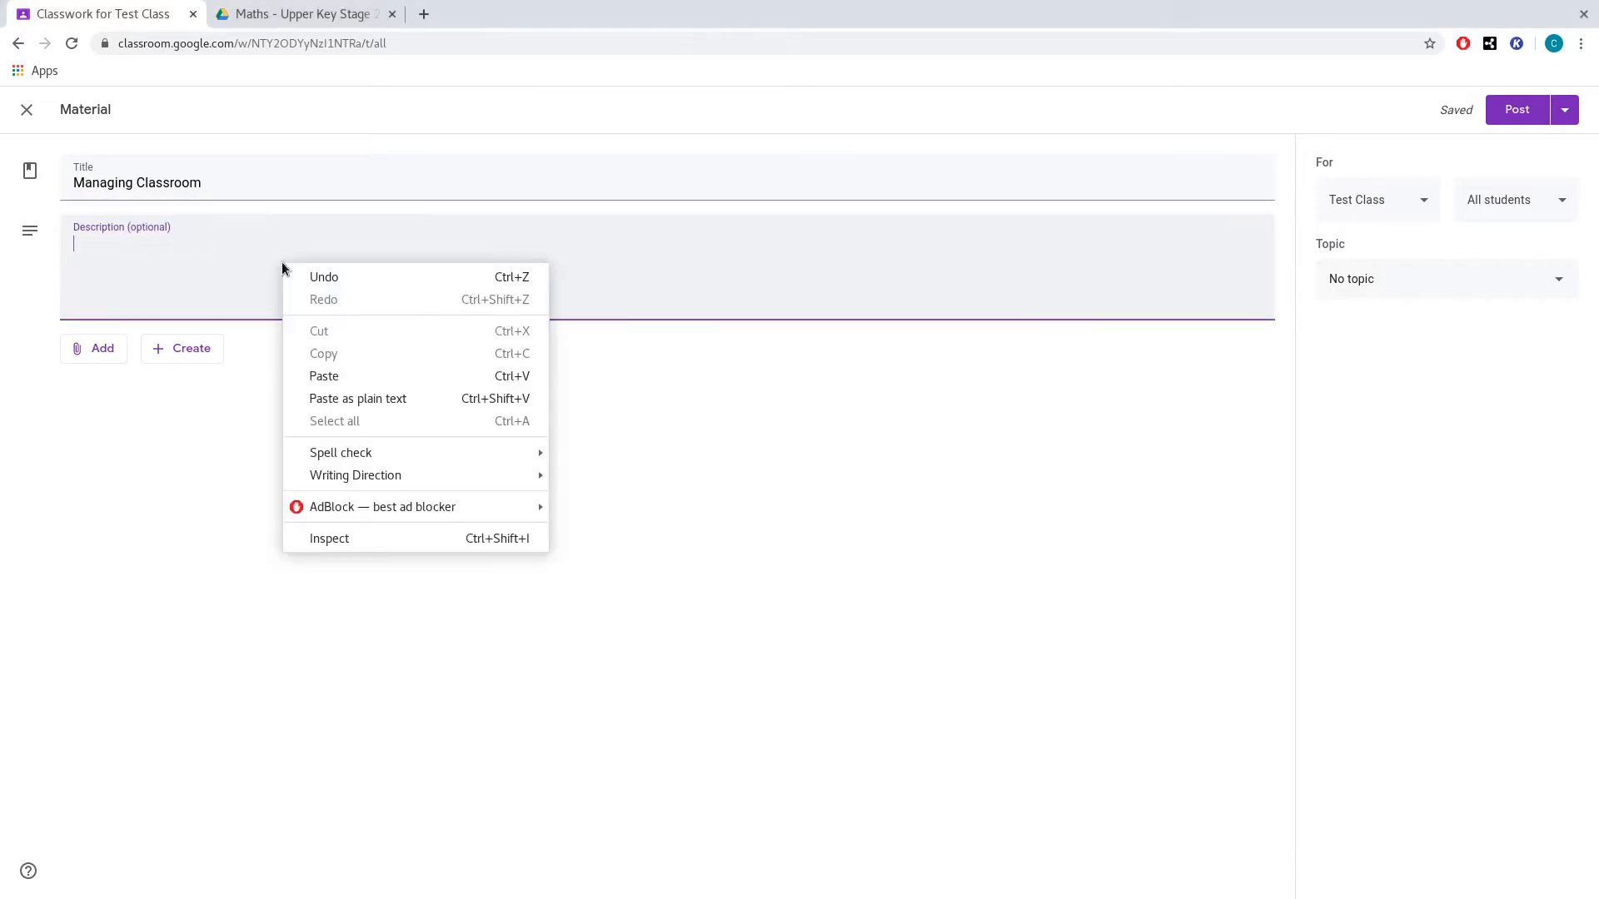
left_click(418, 375)
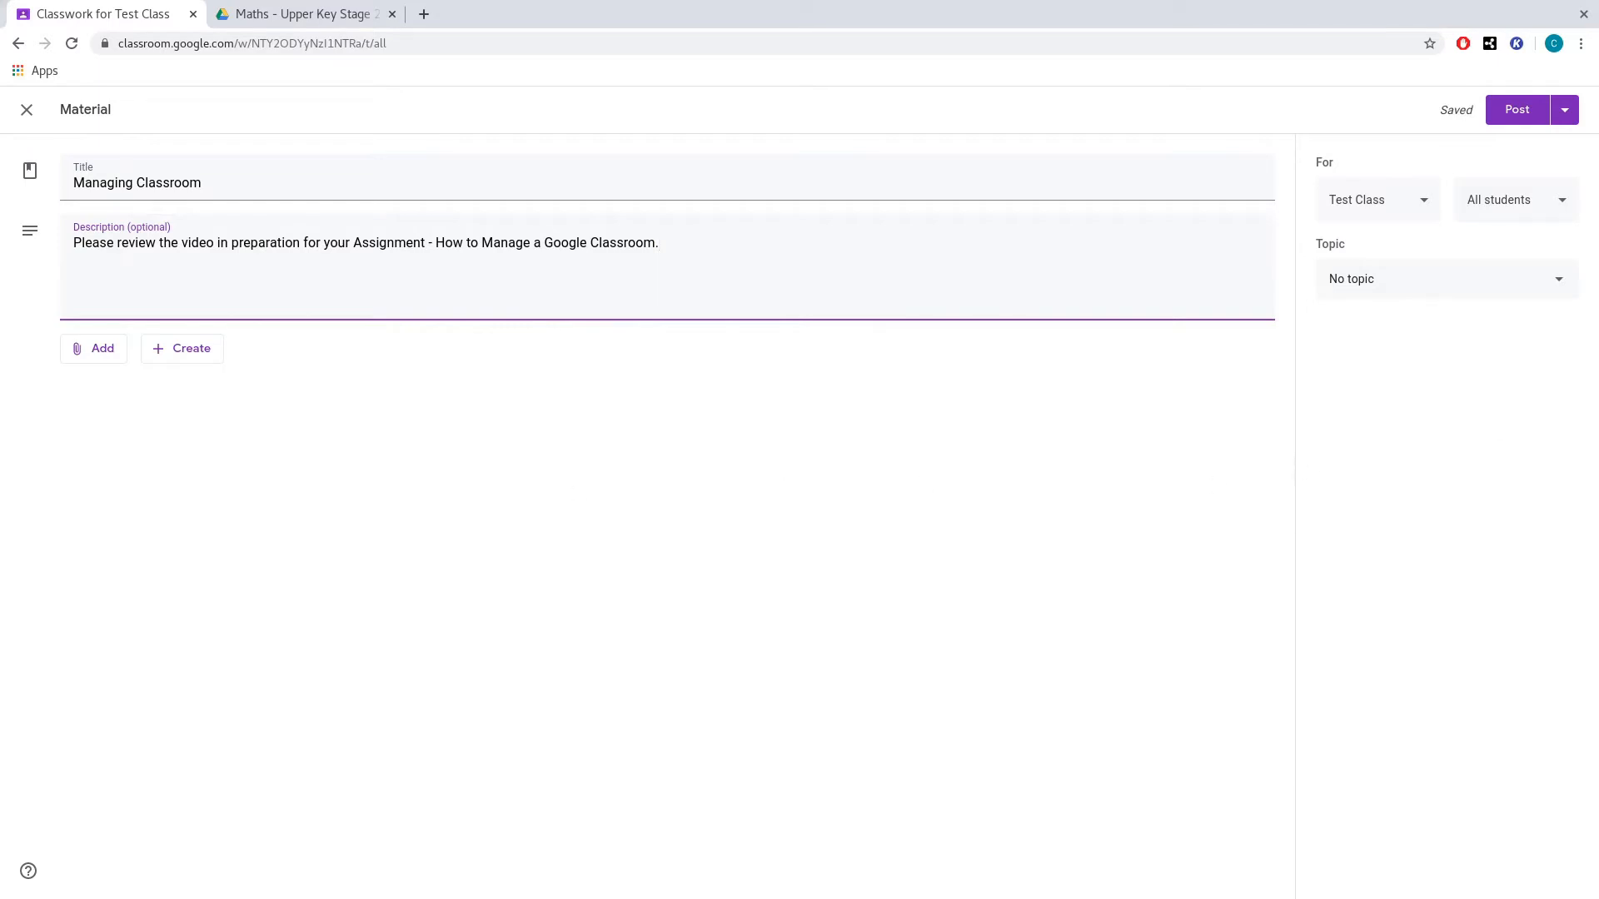
- Search YouTube for "managing google classroom" to find a video for the material
left_click(80, 356)
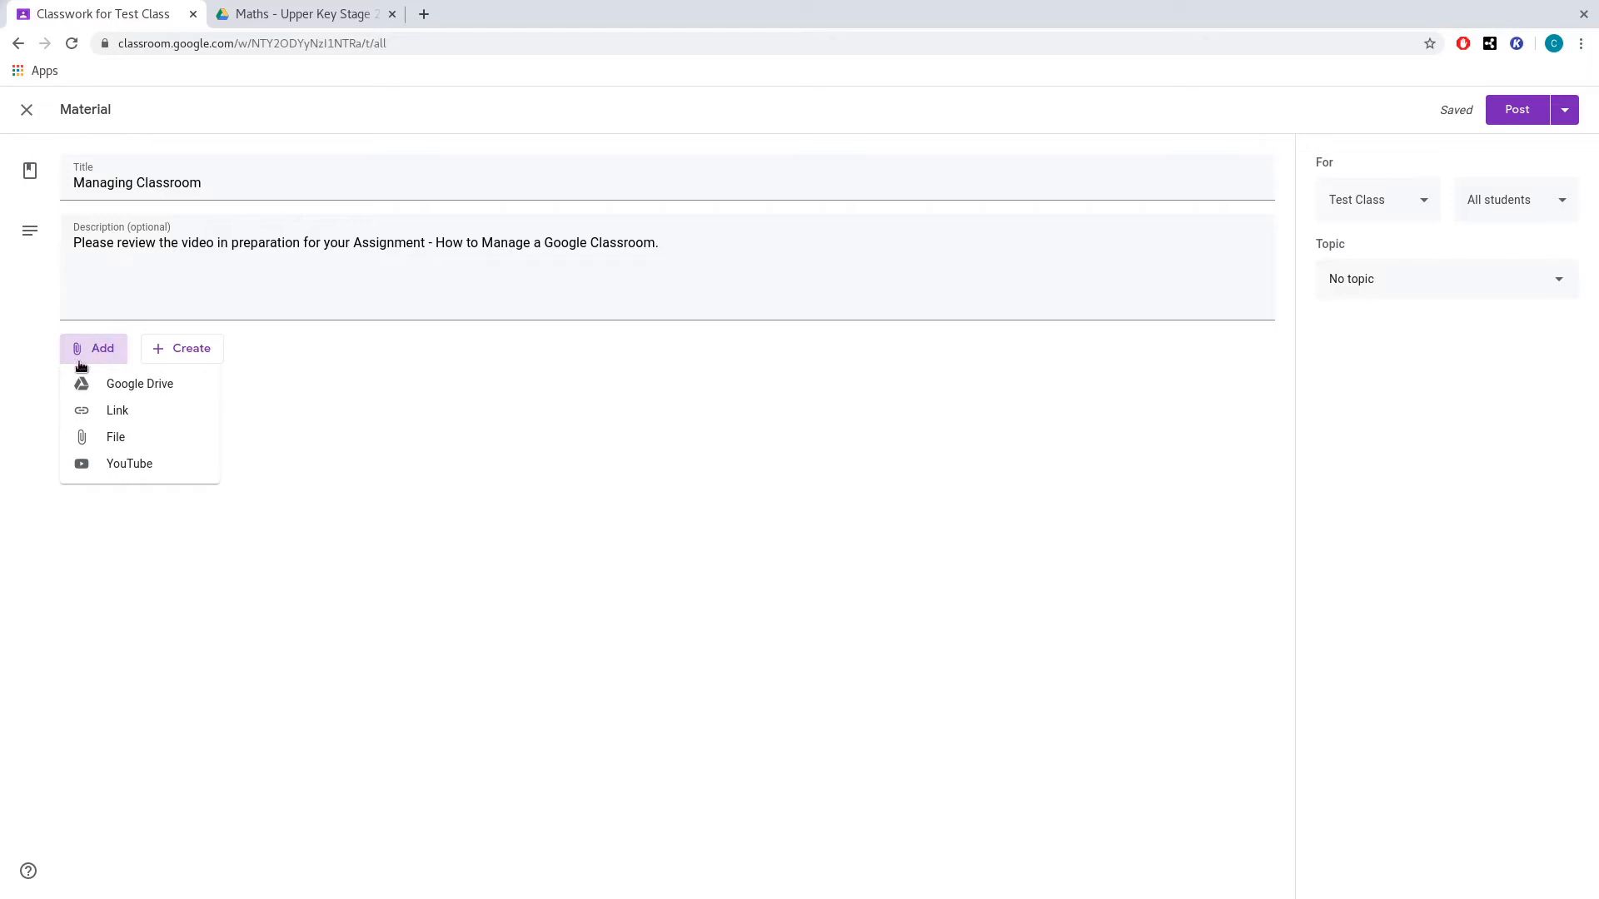
left_click(153, 465)
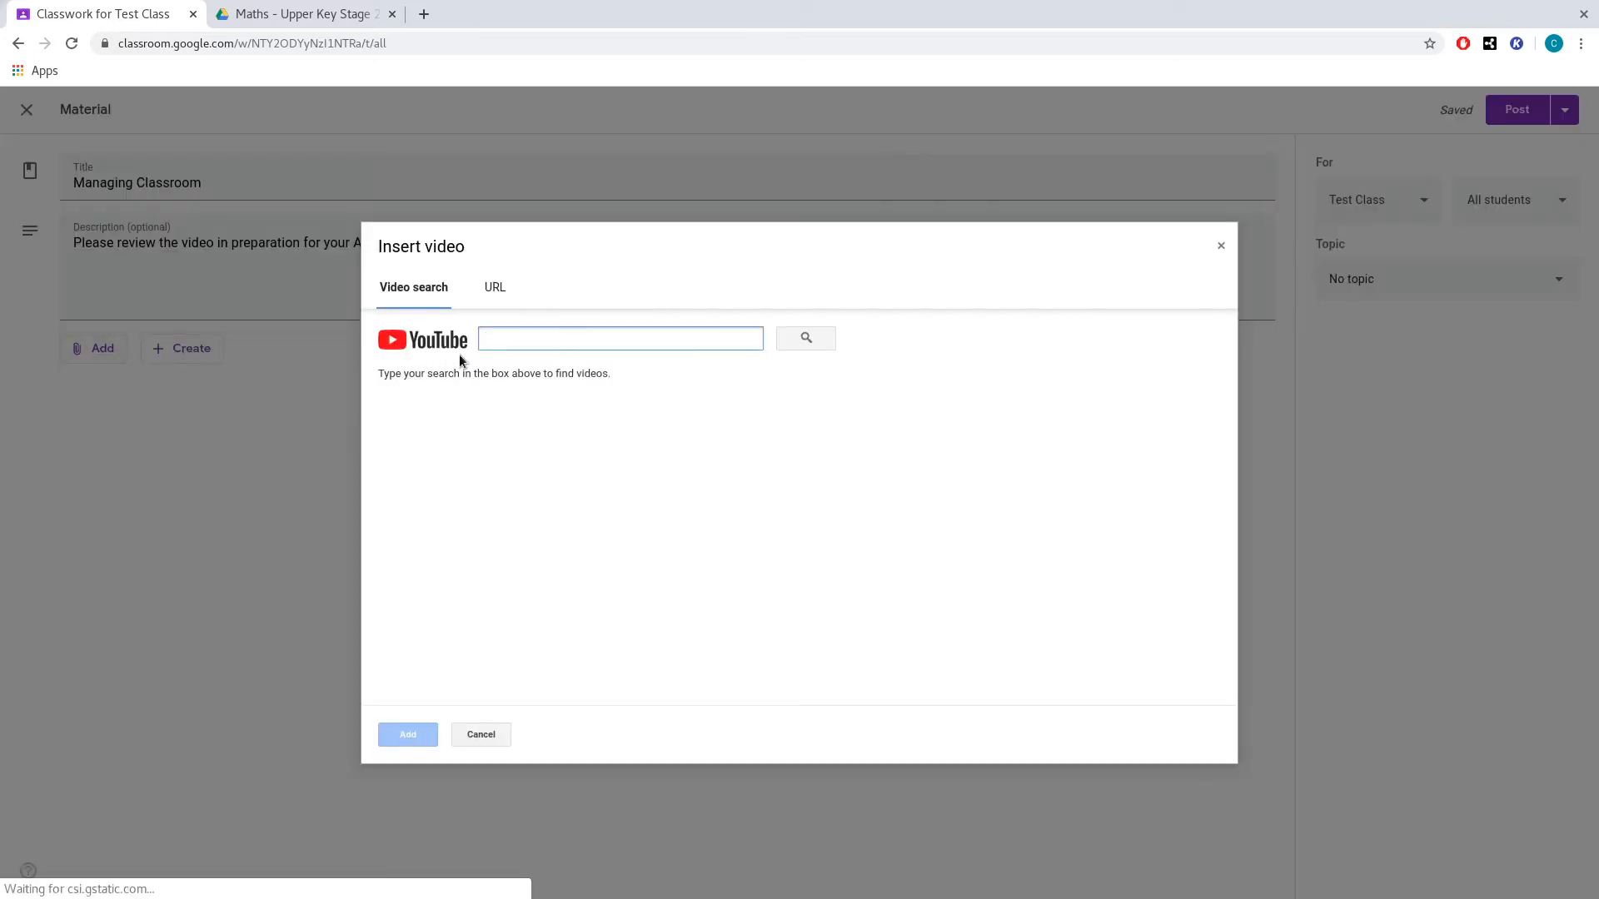
left_click(504, 334)
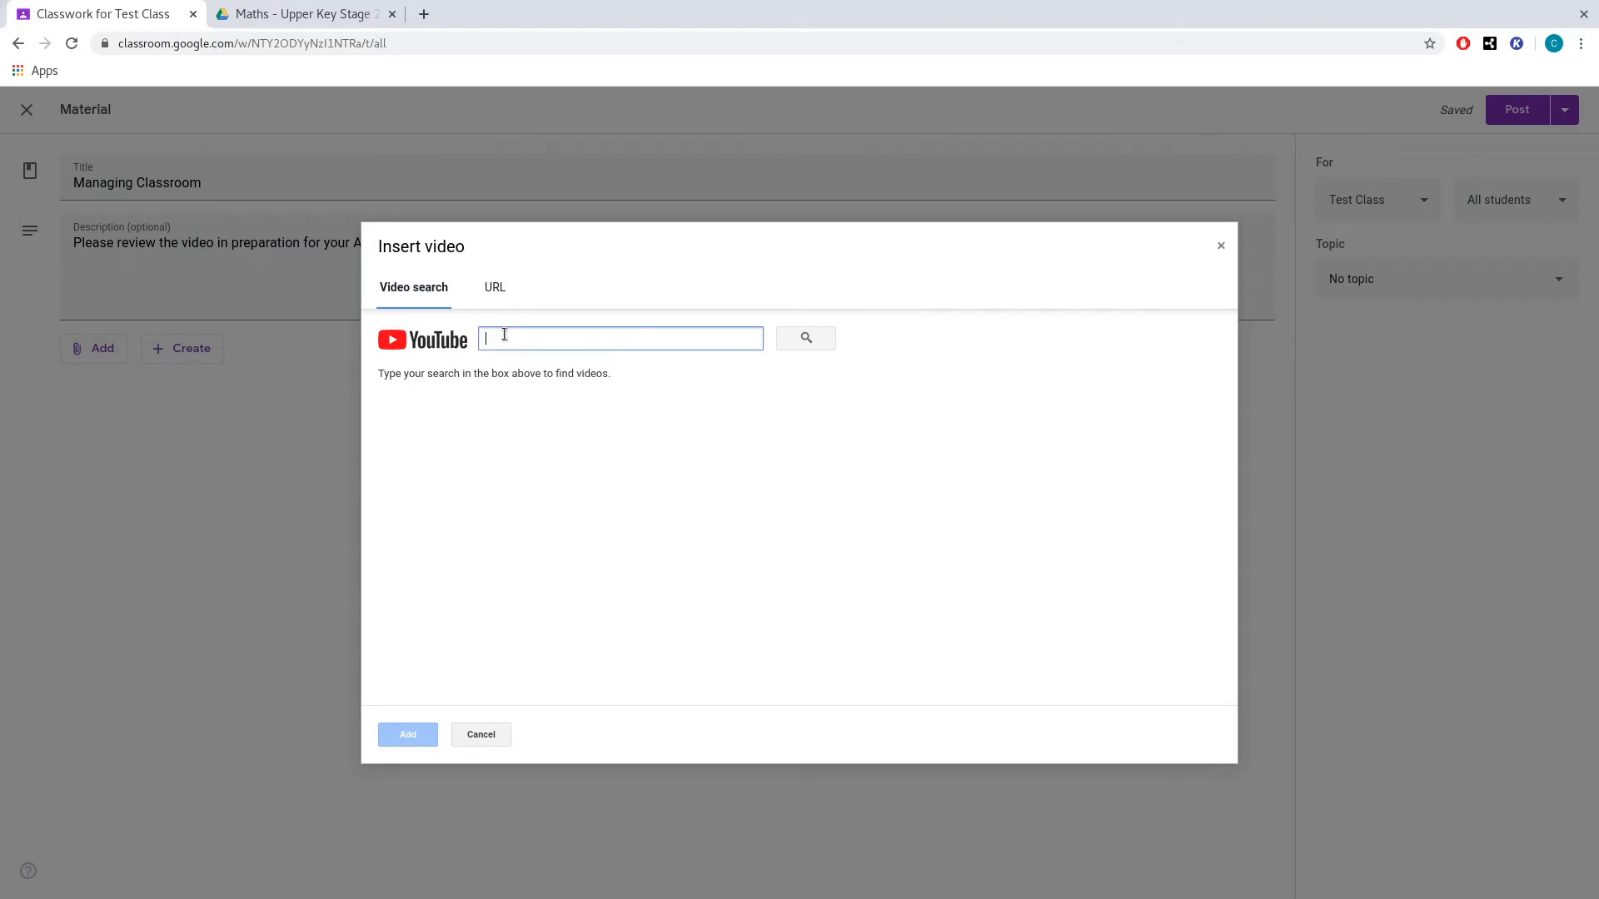
type("ma")
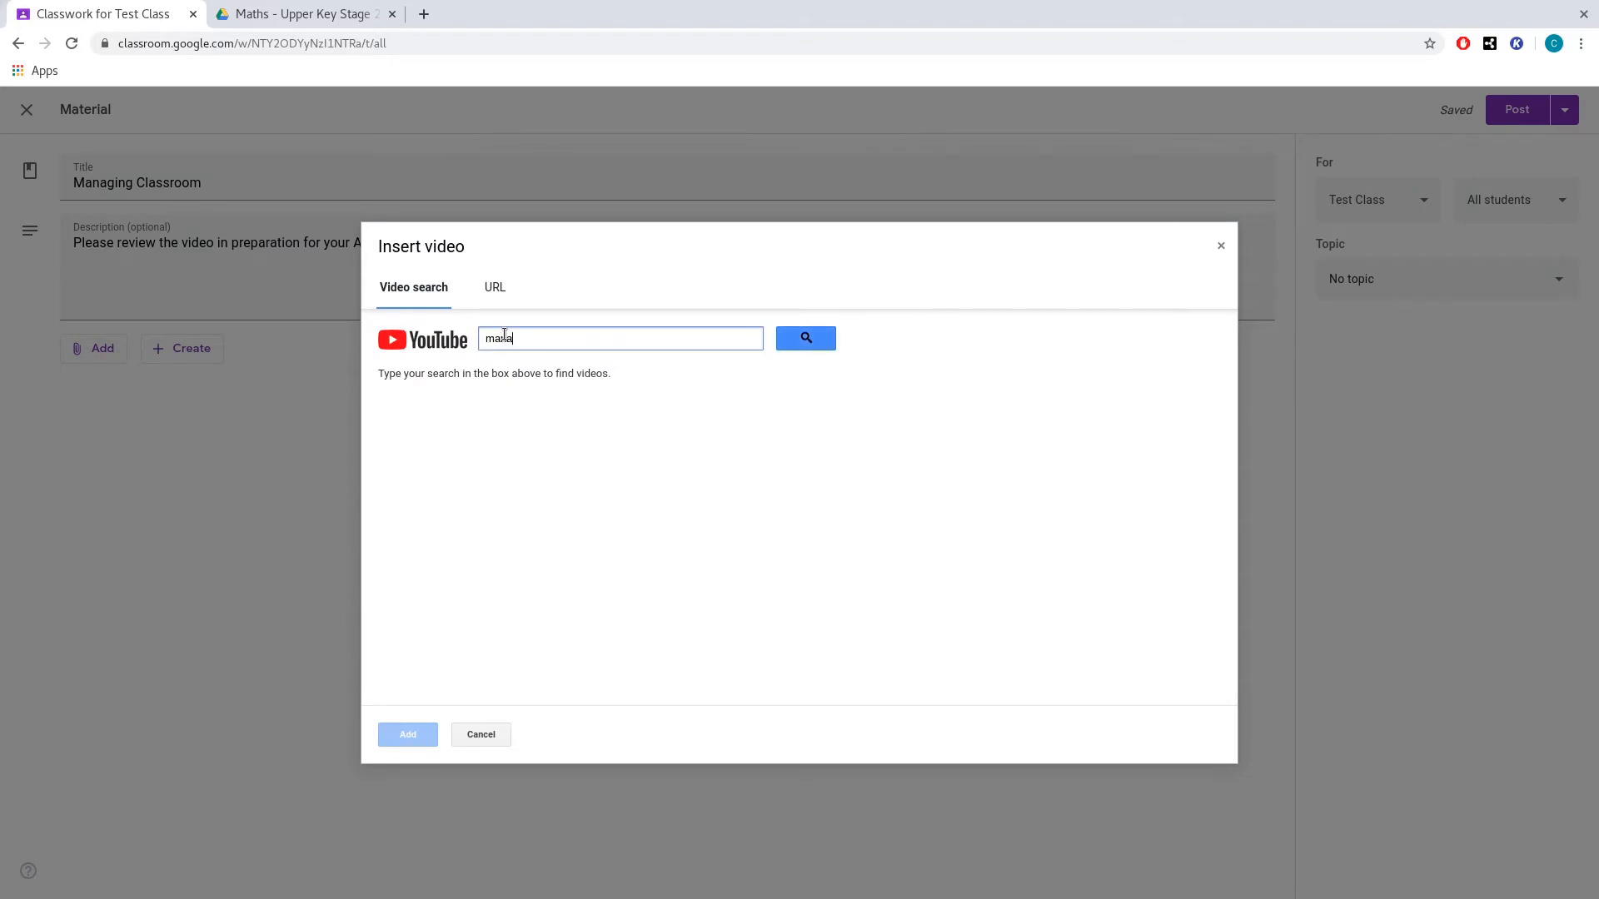
type("naging google classroom")
key("Return")
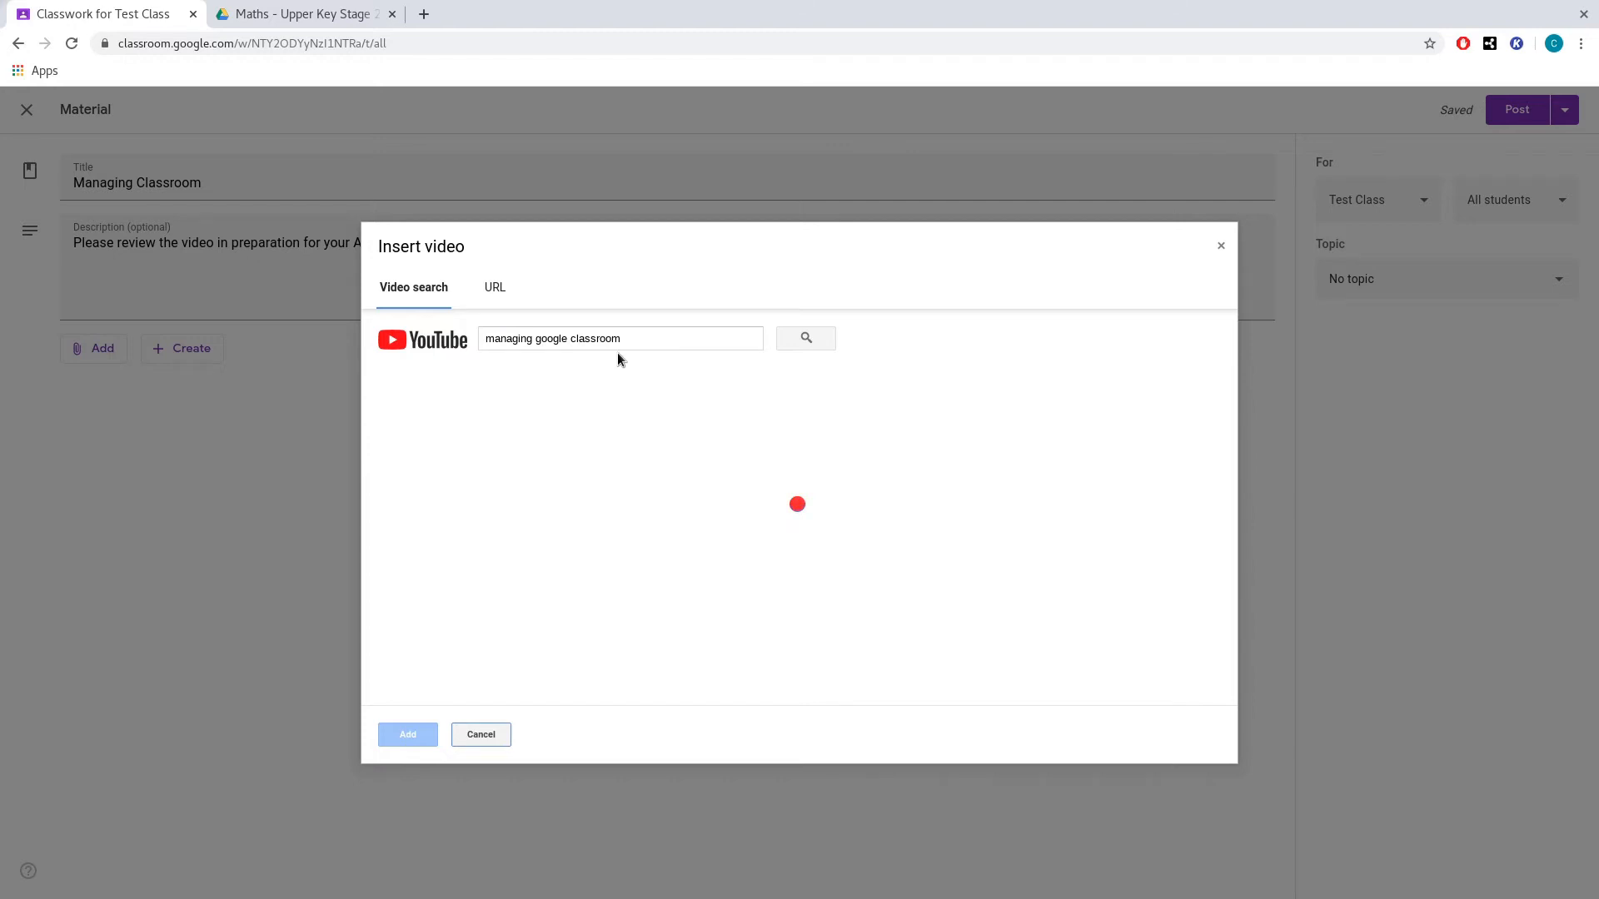
- Attach the YouTube video "Google Classroom - How set up and manage your first classroom" to the material
scroll(598, 404, "down", 8)
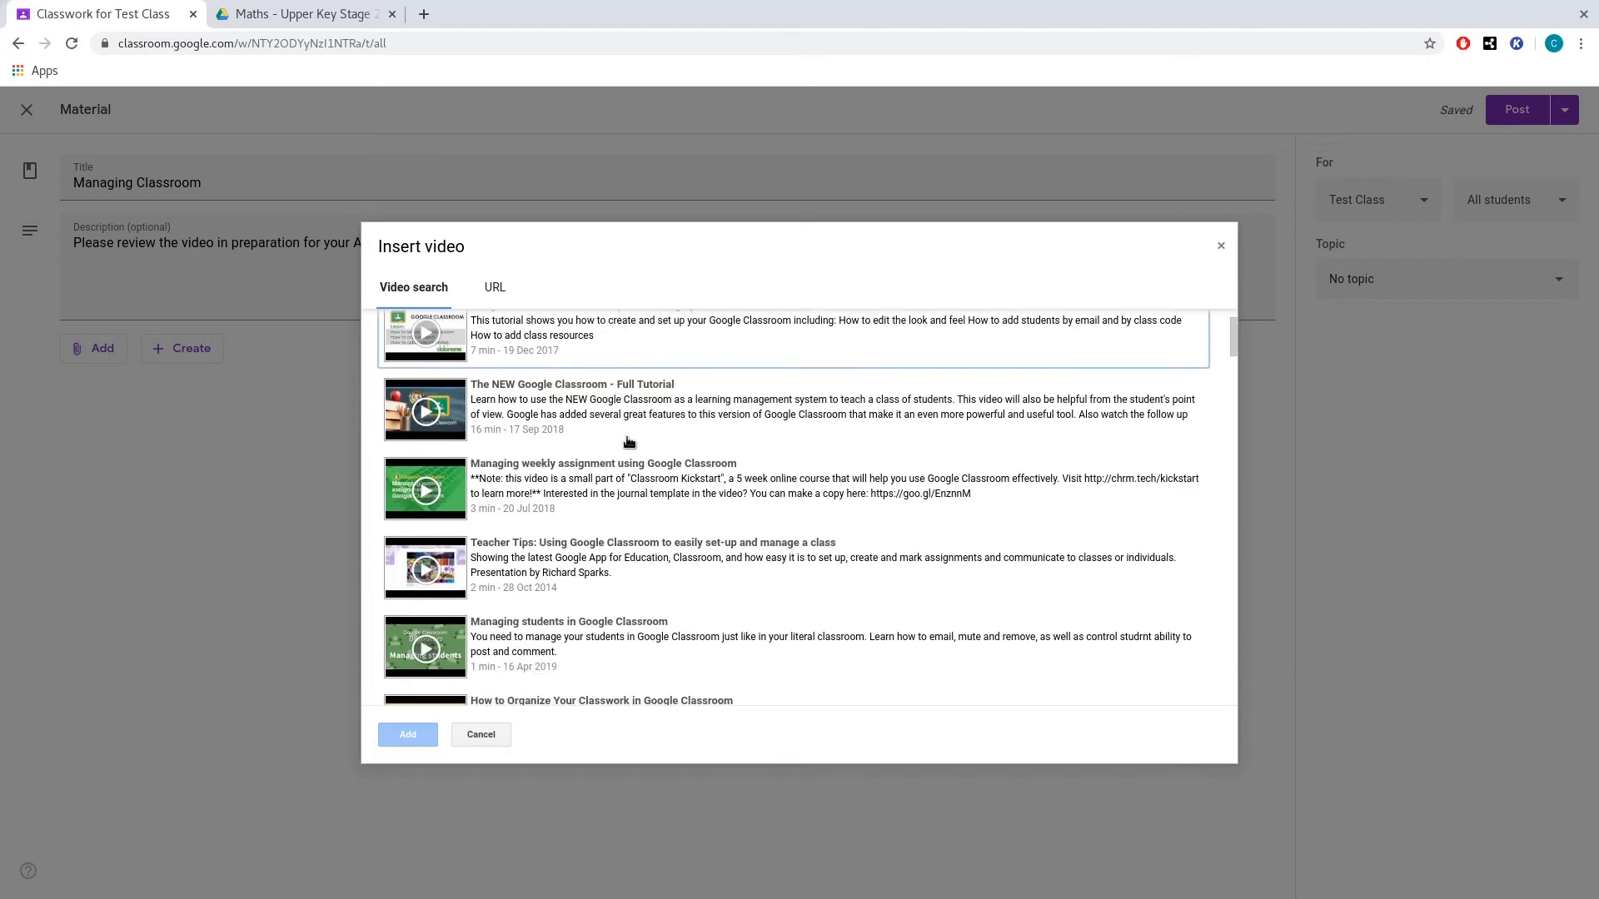
scroll(654, 436, "down", 4)
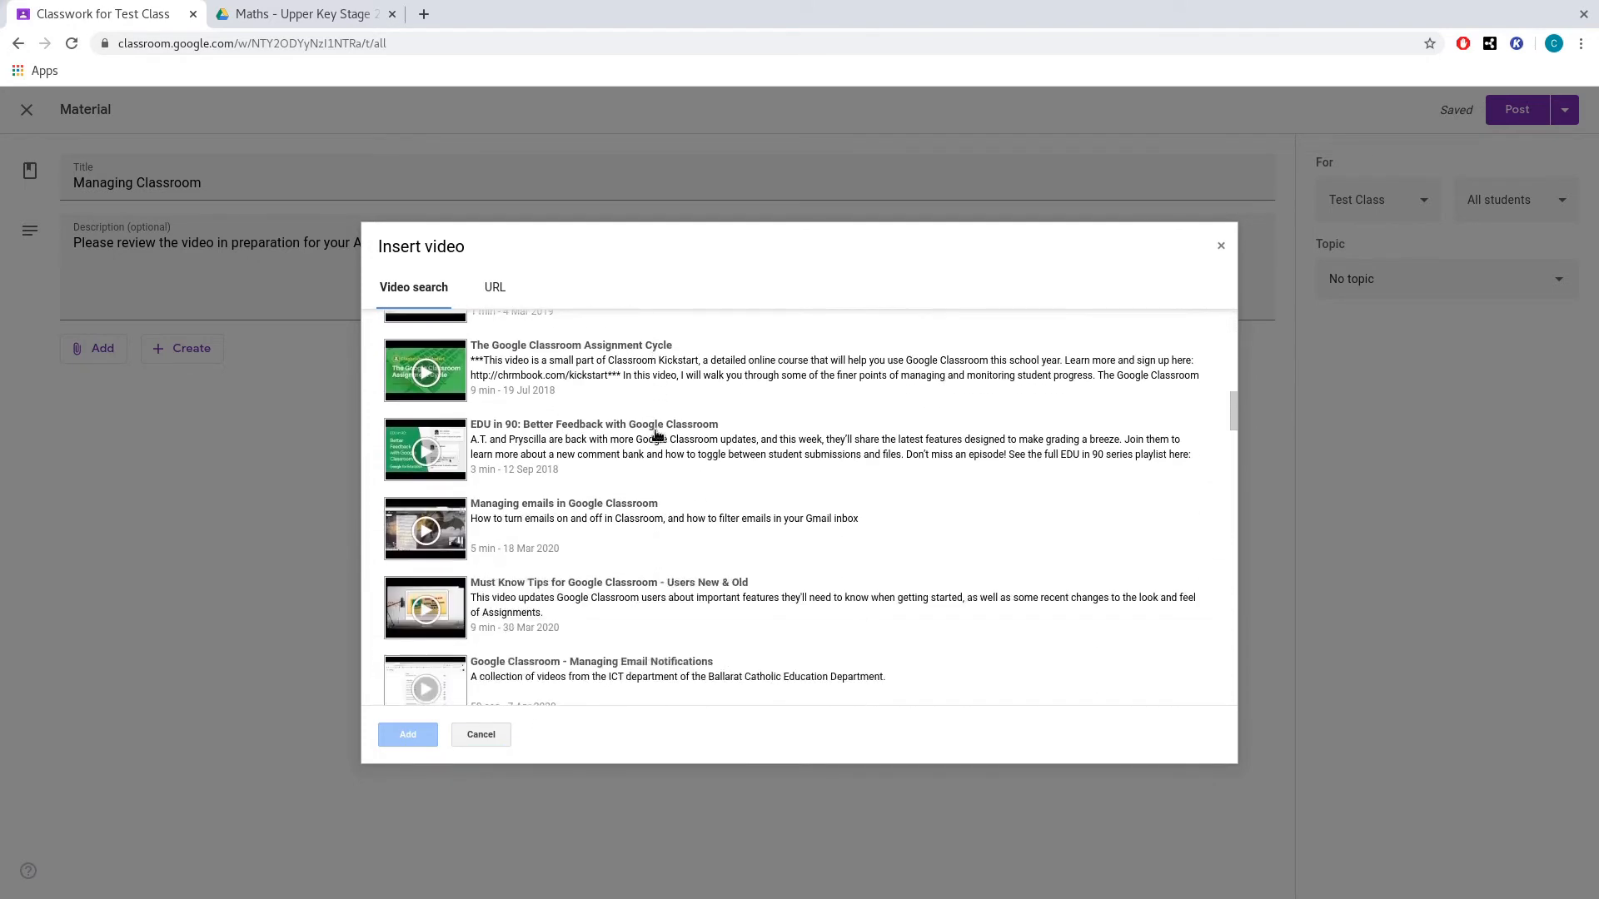
scroll(671, 429, "up", 3)
scroll(673, 423, "up", 8)
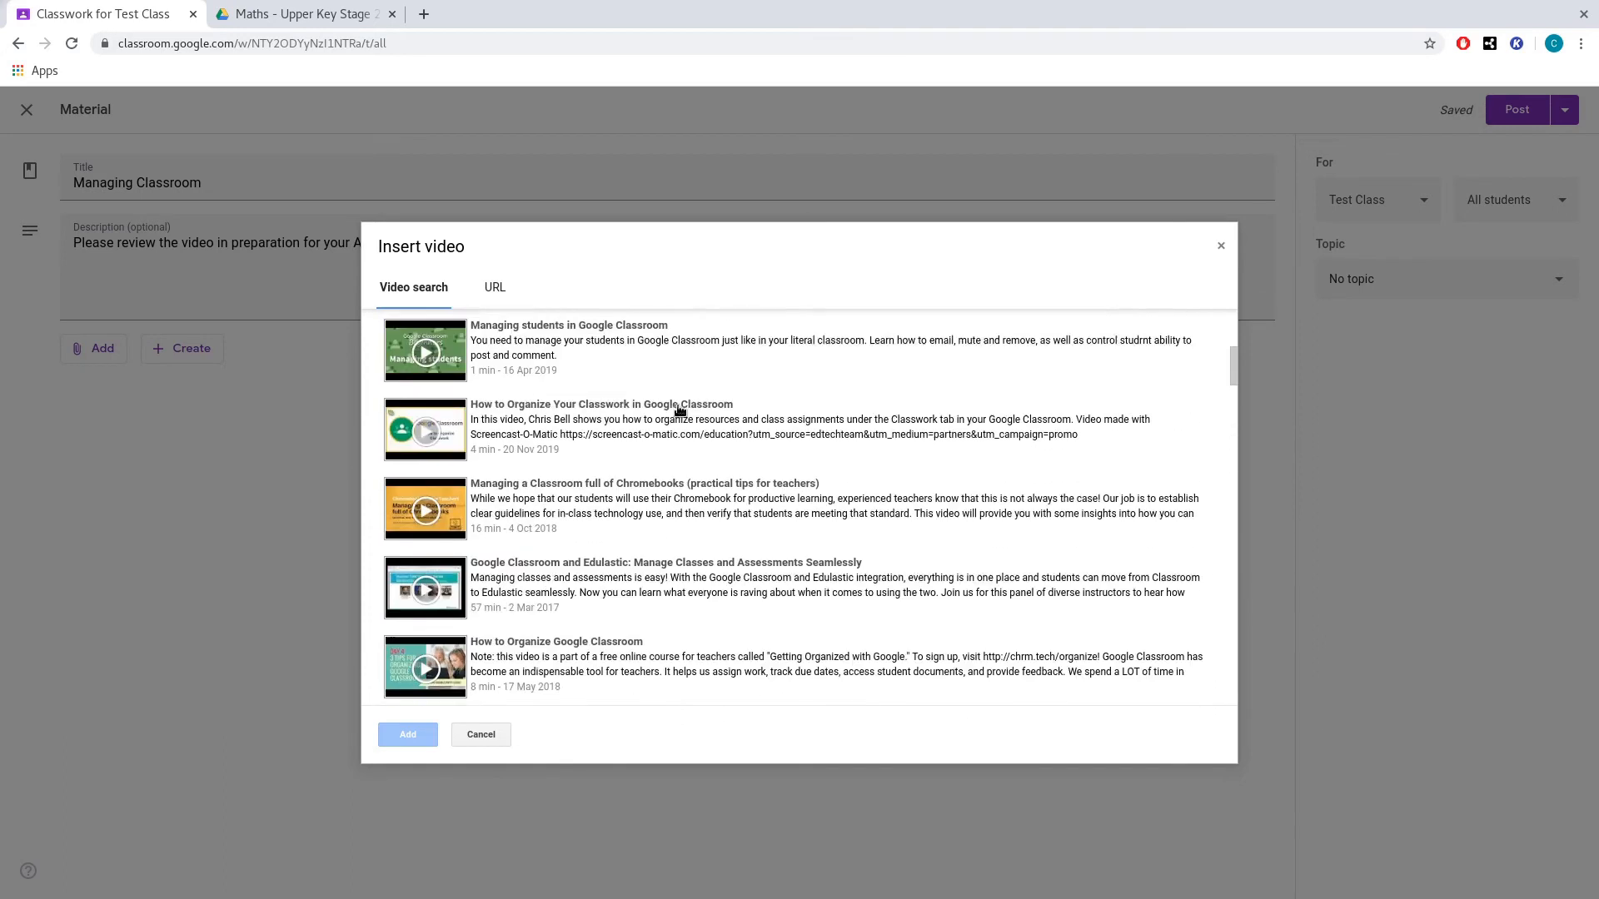
left_click(681, 410)
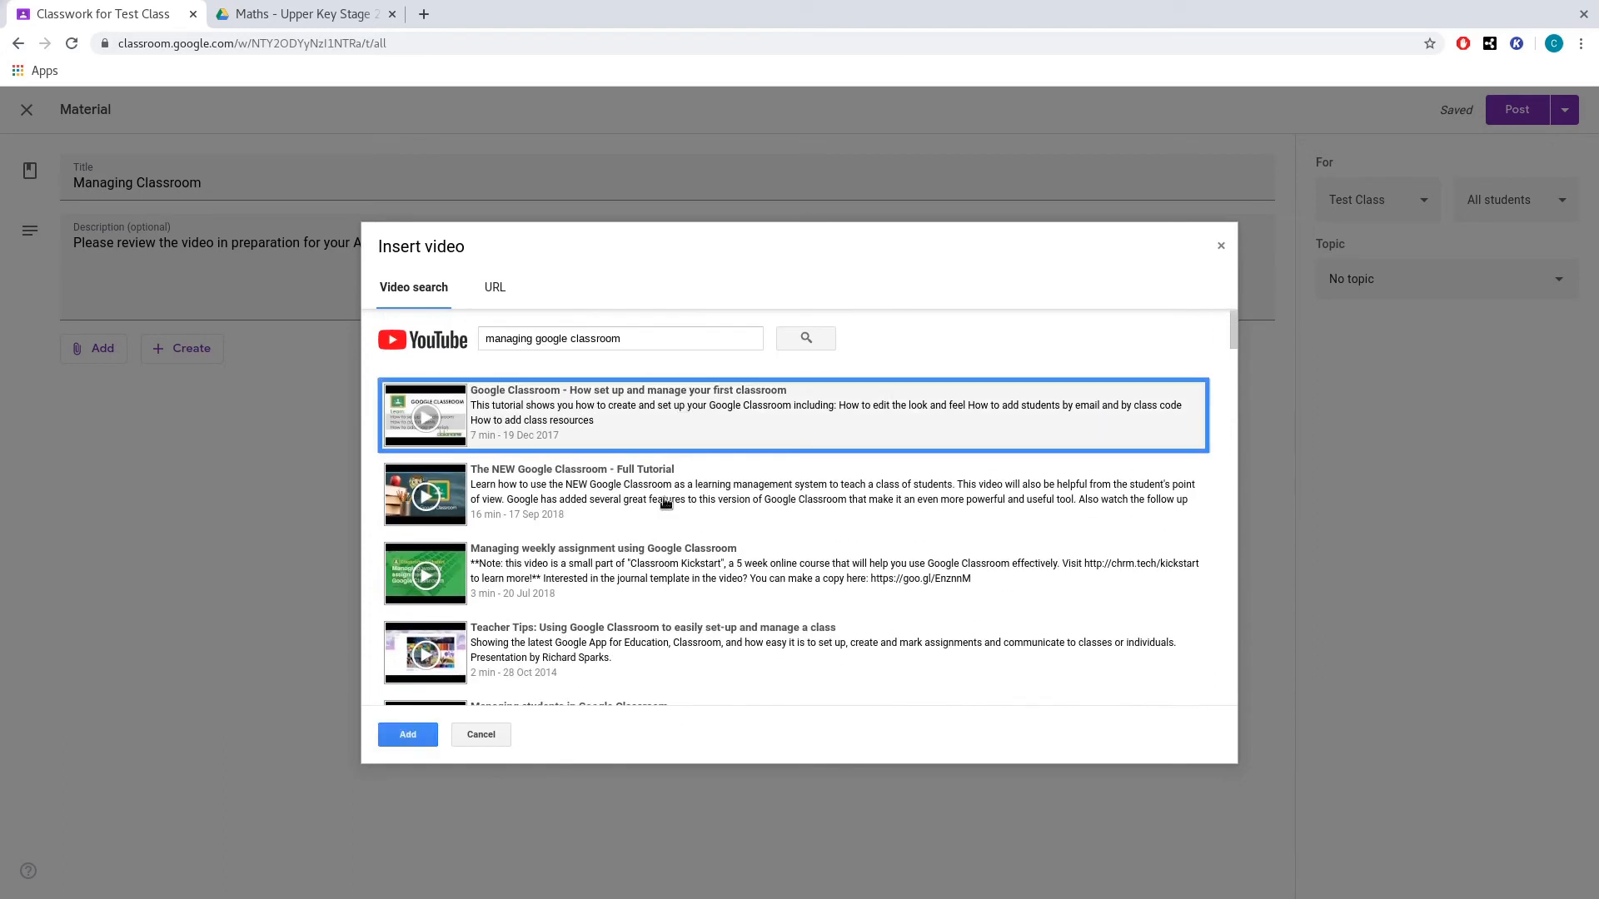
left_click(411, 734)
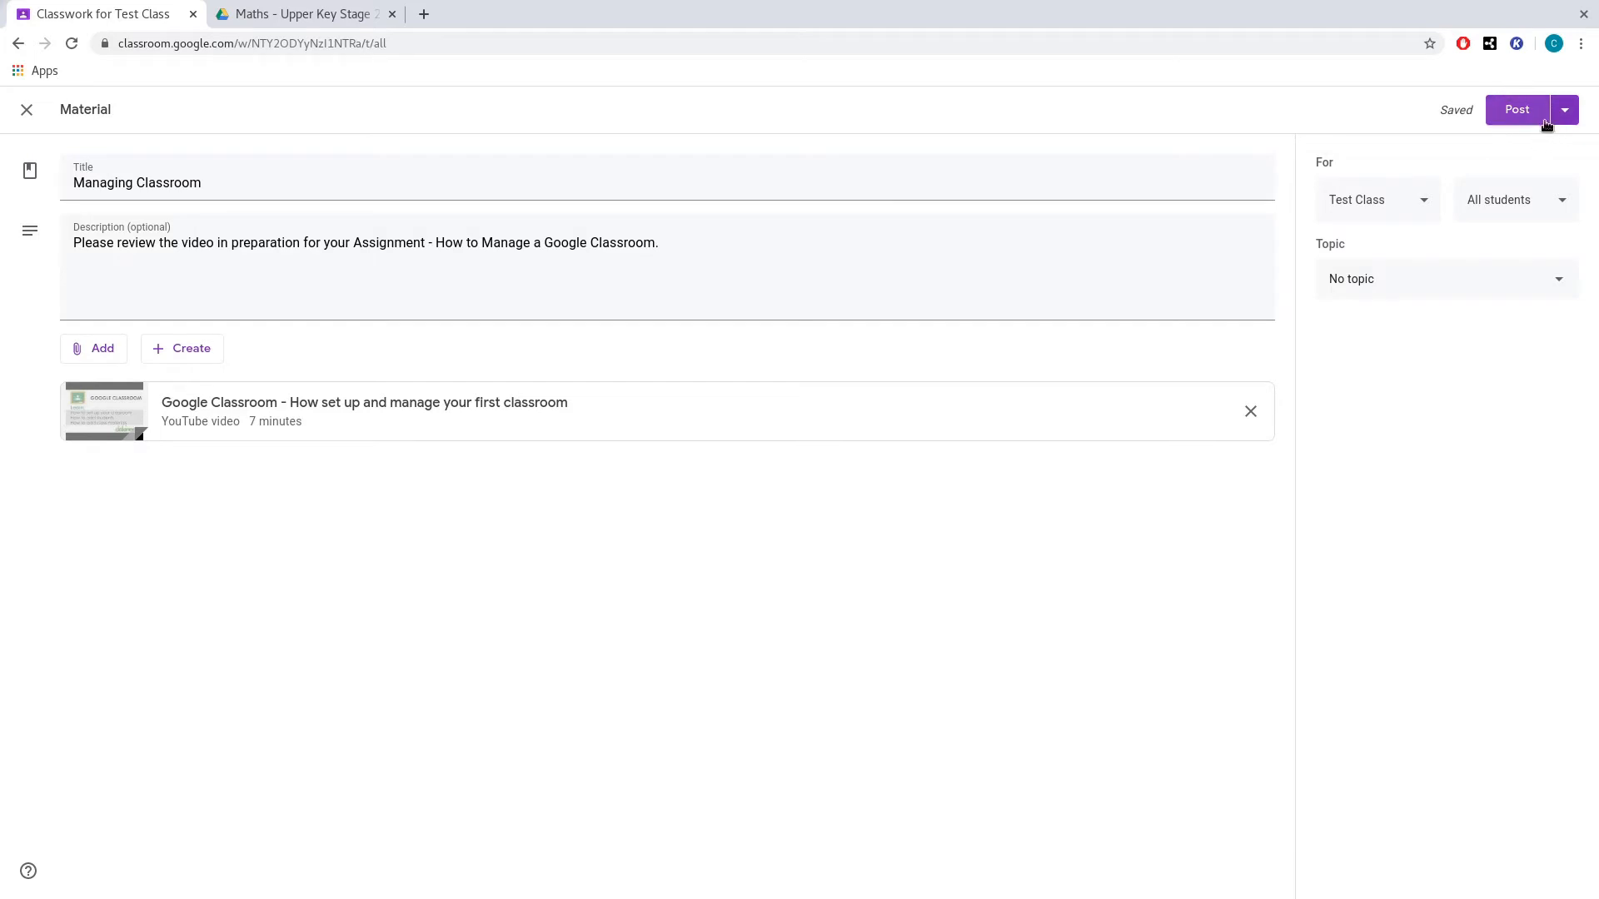
- Try adding the Teachers 2019 class to the material's recipients, and deselect it again
left_click(1357, 203)
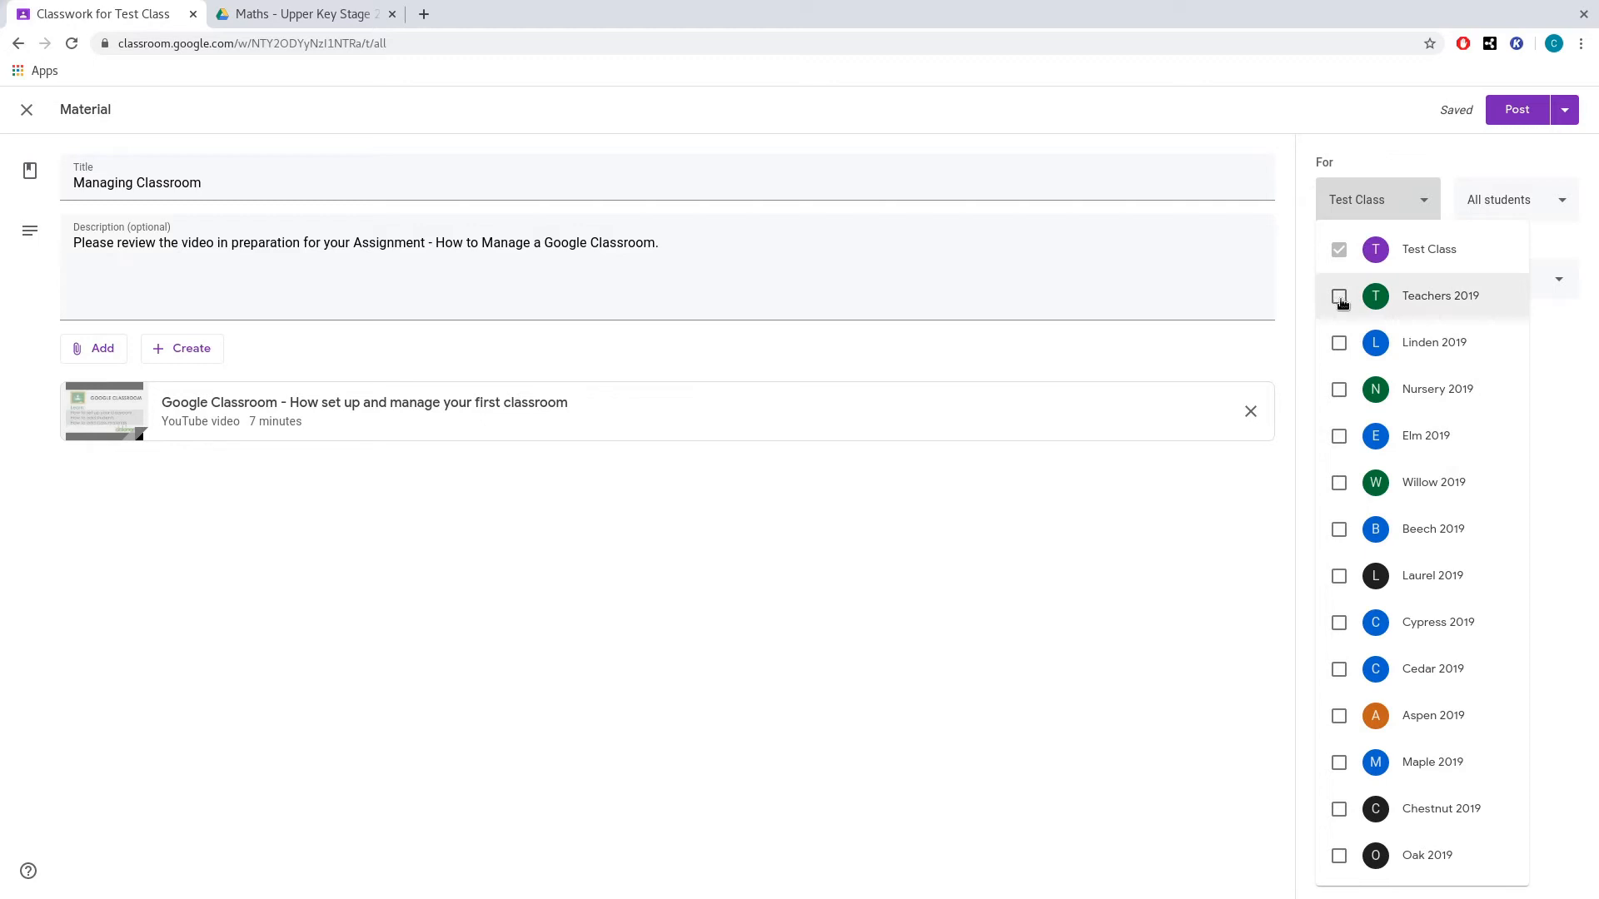
left_click(1340, 298)
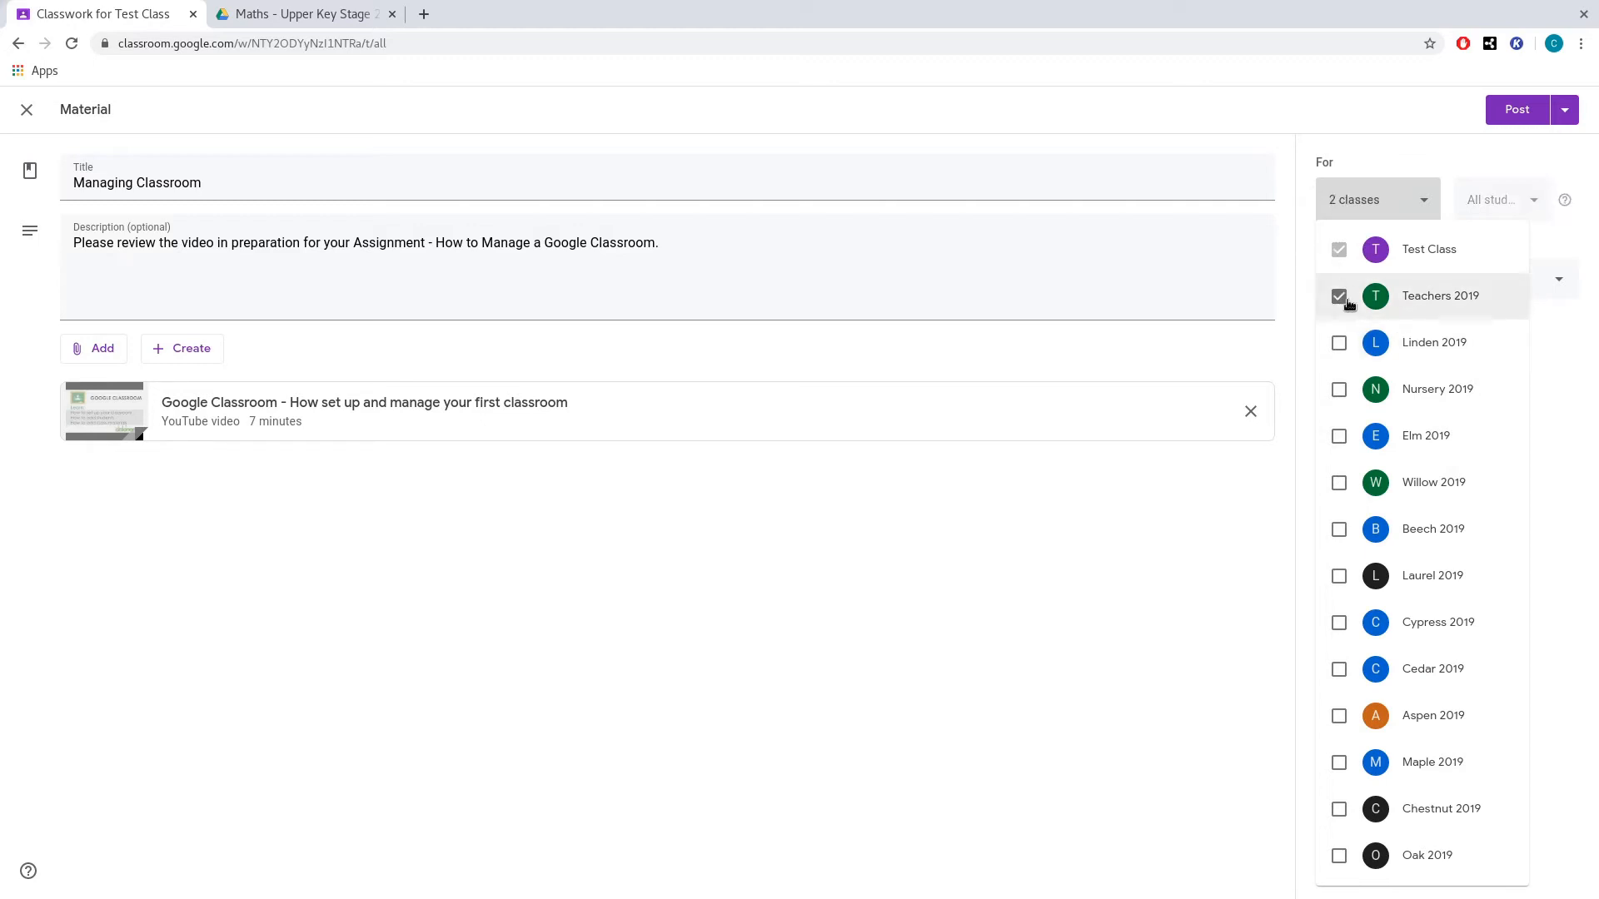
left_click(1341, 297)
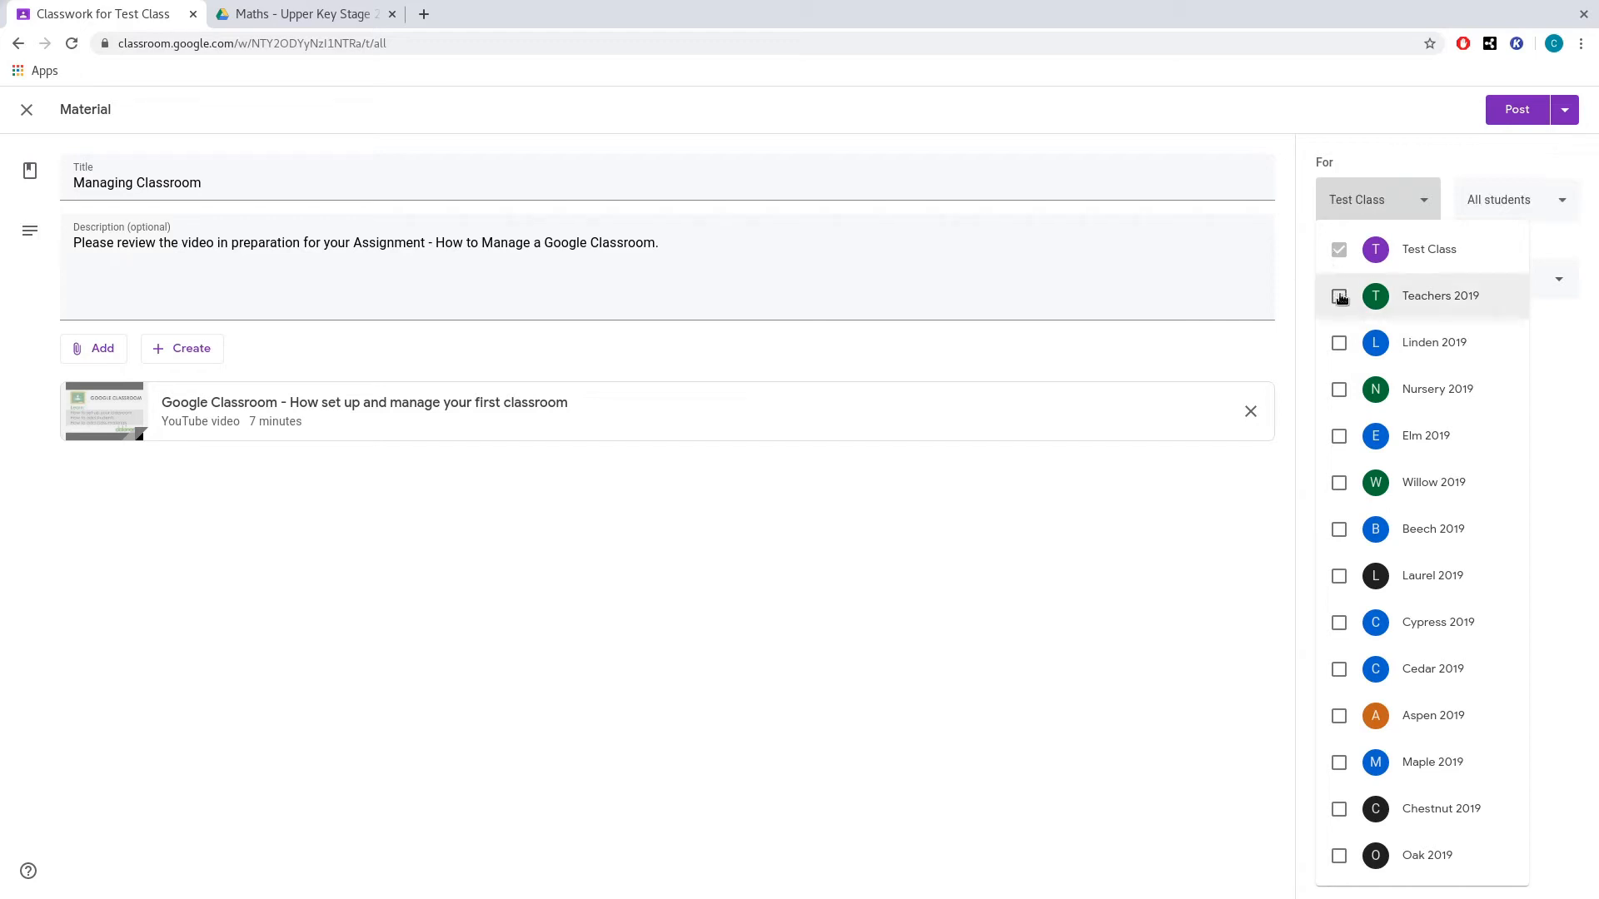
left_click(1406, 155)
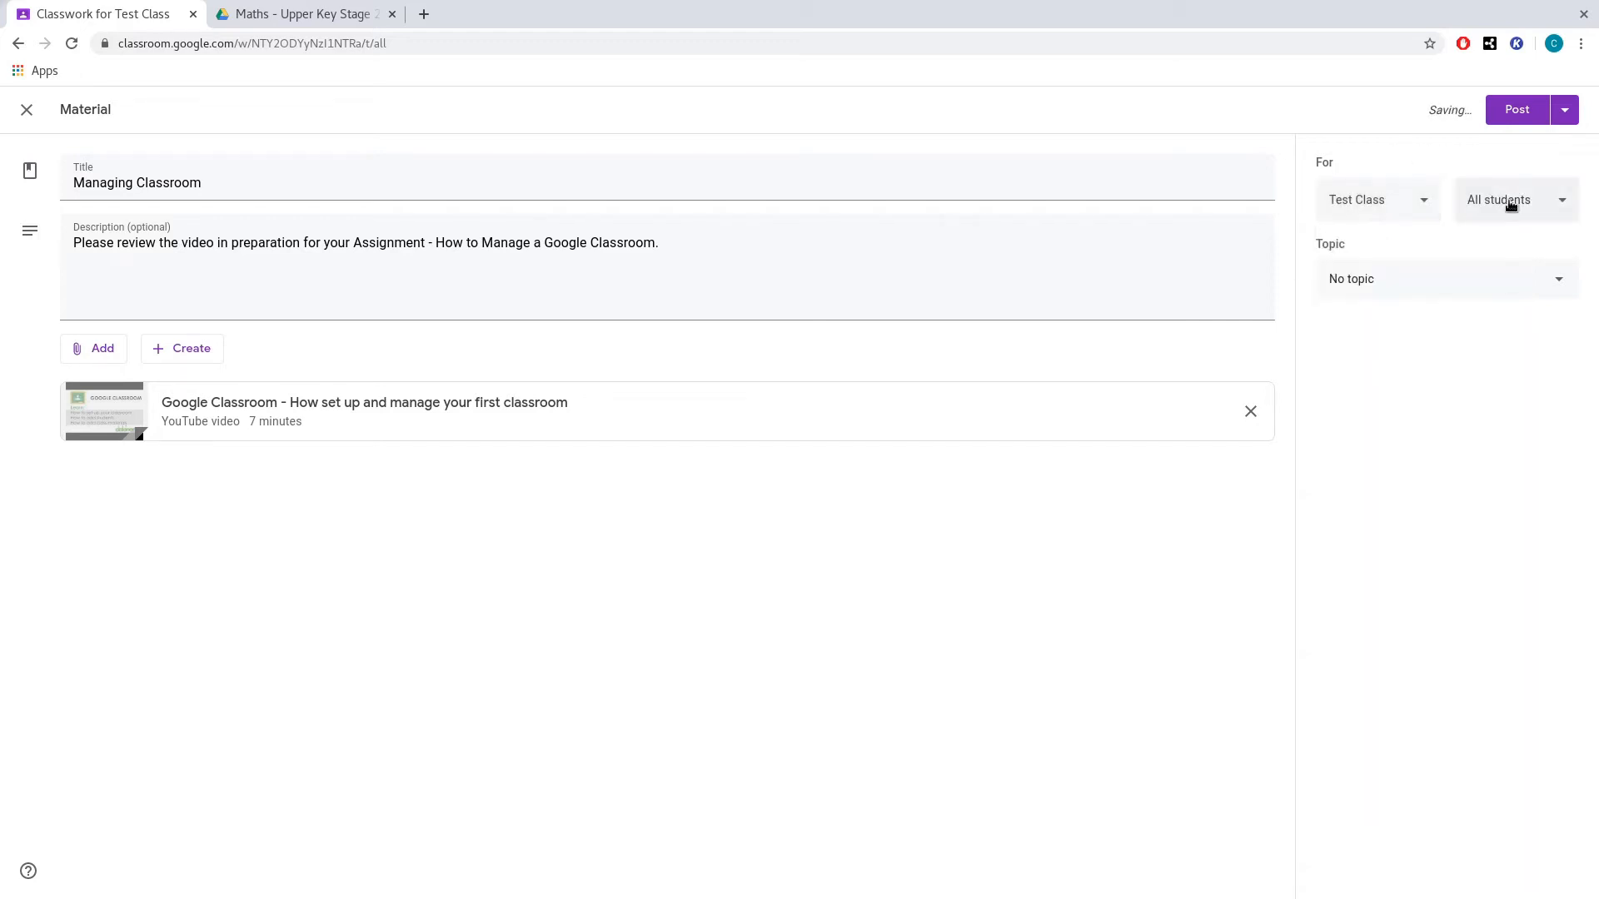
- Try restricting the material to individual students of Test Class, and reselect all students
left_click(1484, 198)
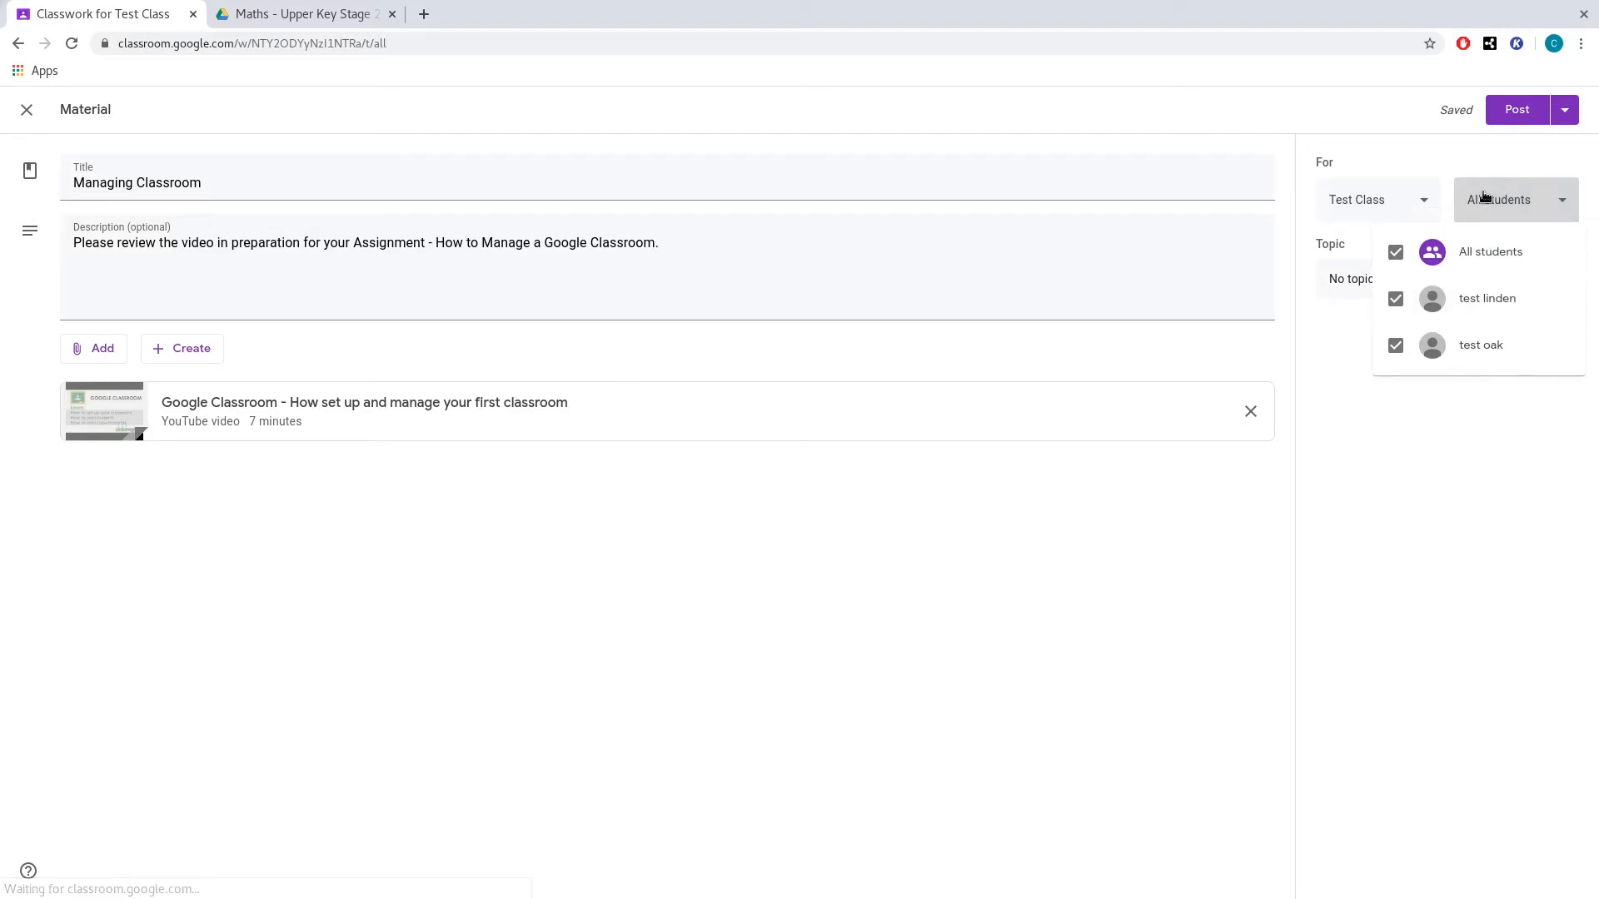
left_click(1397, 253)
left_click(1397, 300)
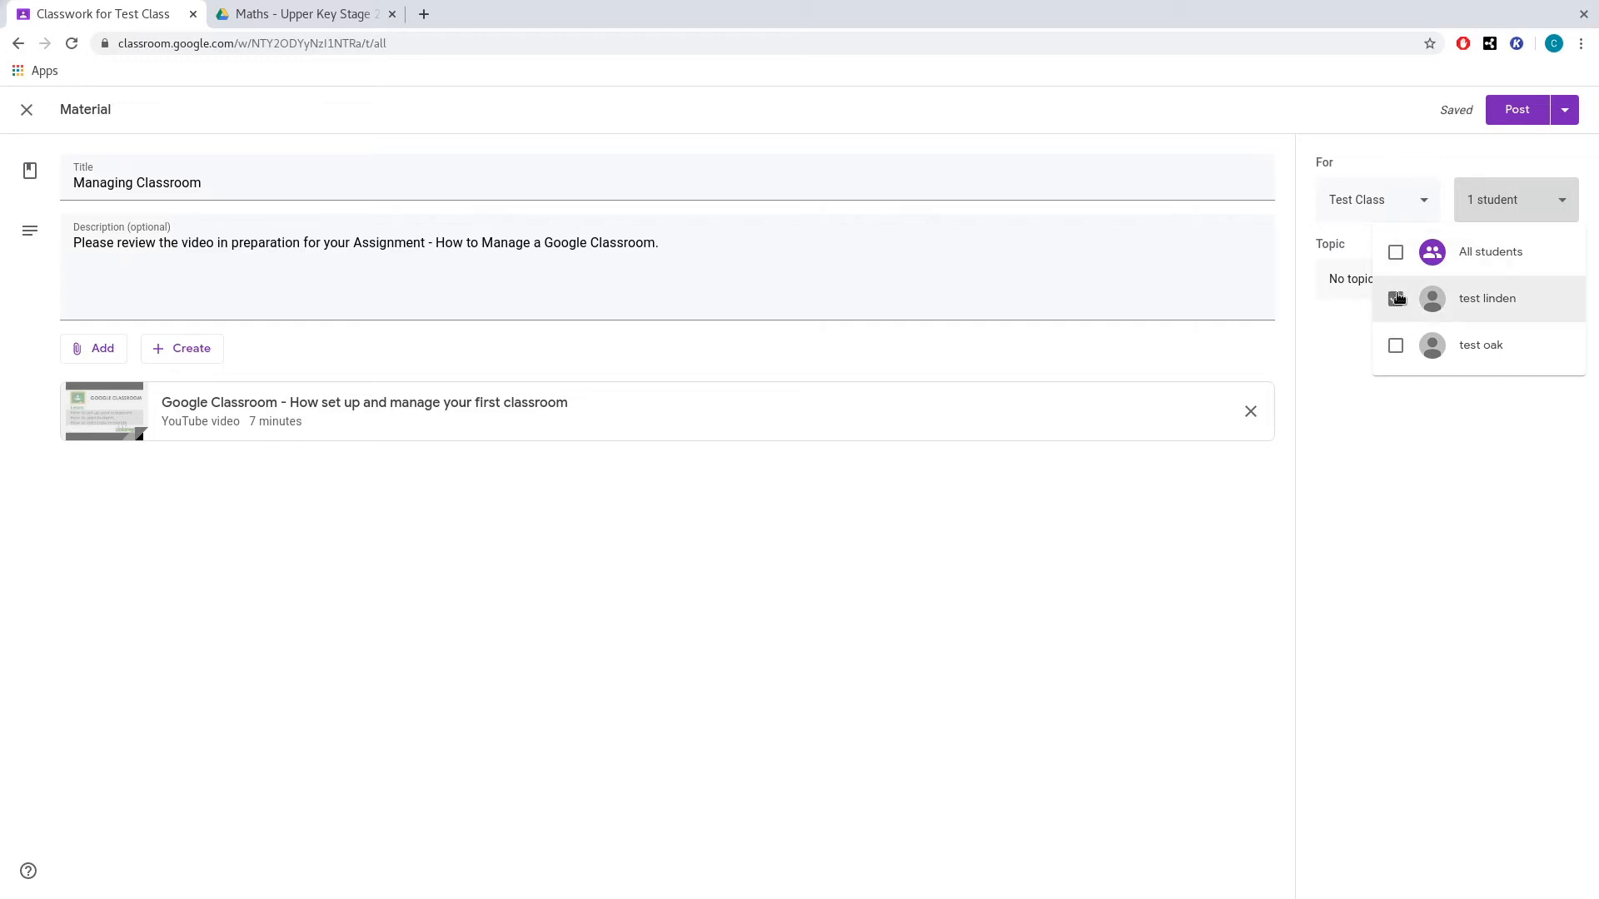
left_click(1395, 346)
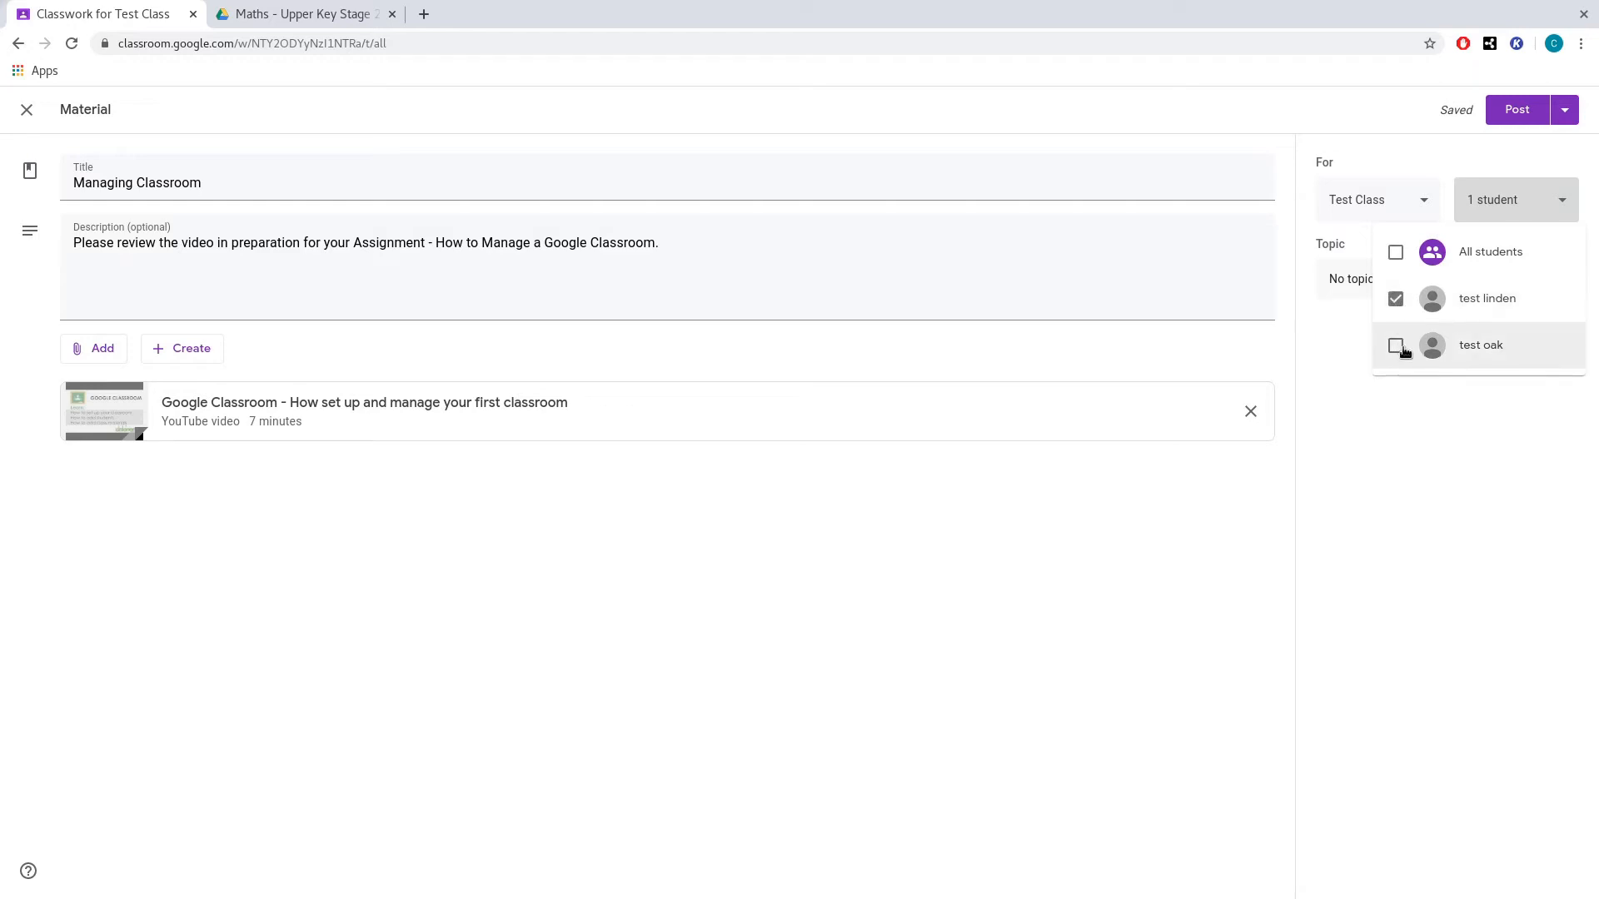
left_click(1395, 257)
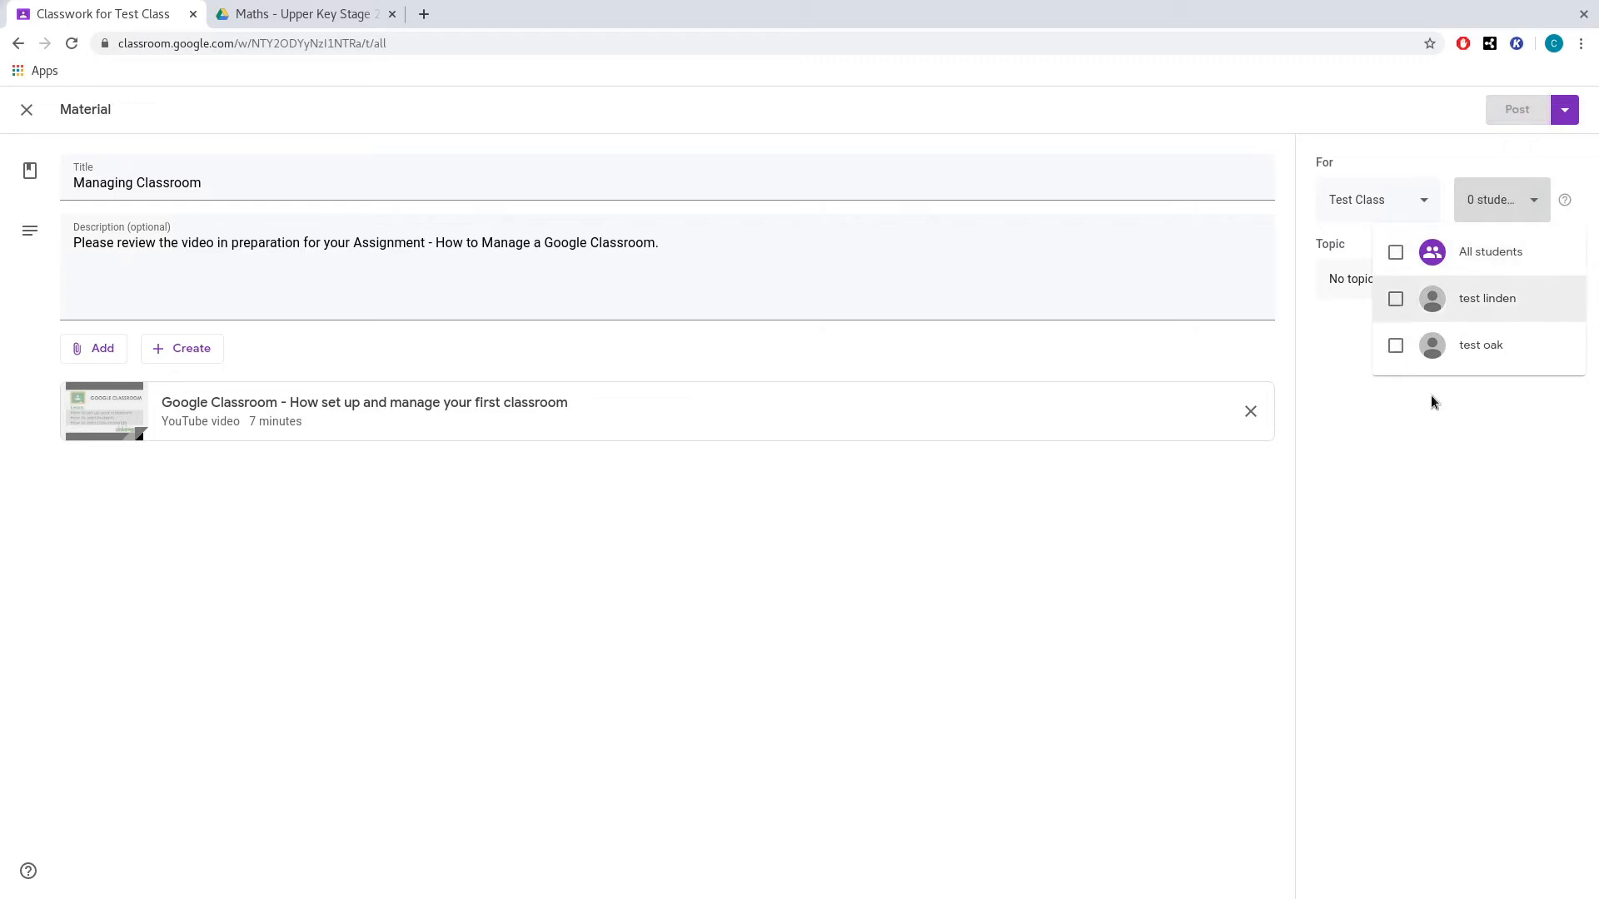
left_click(1459, 464)
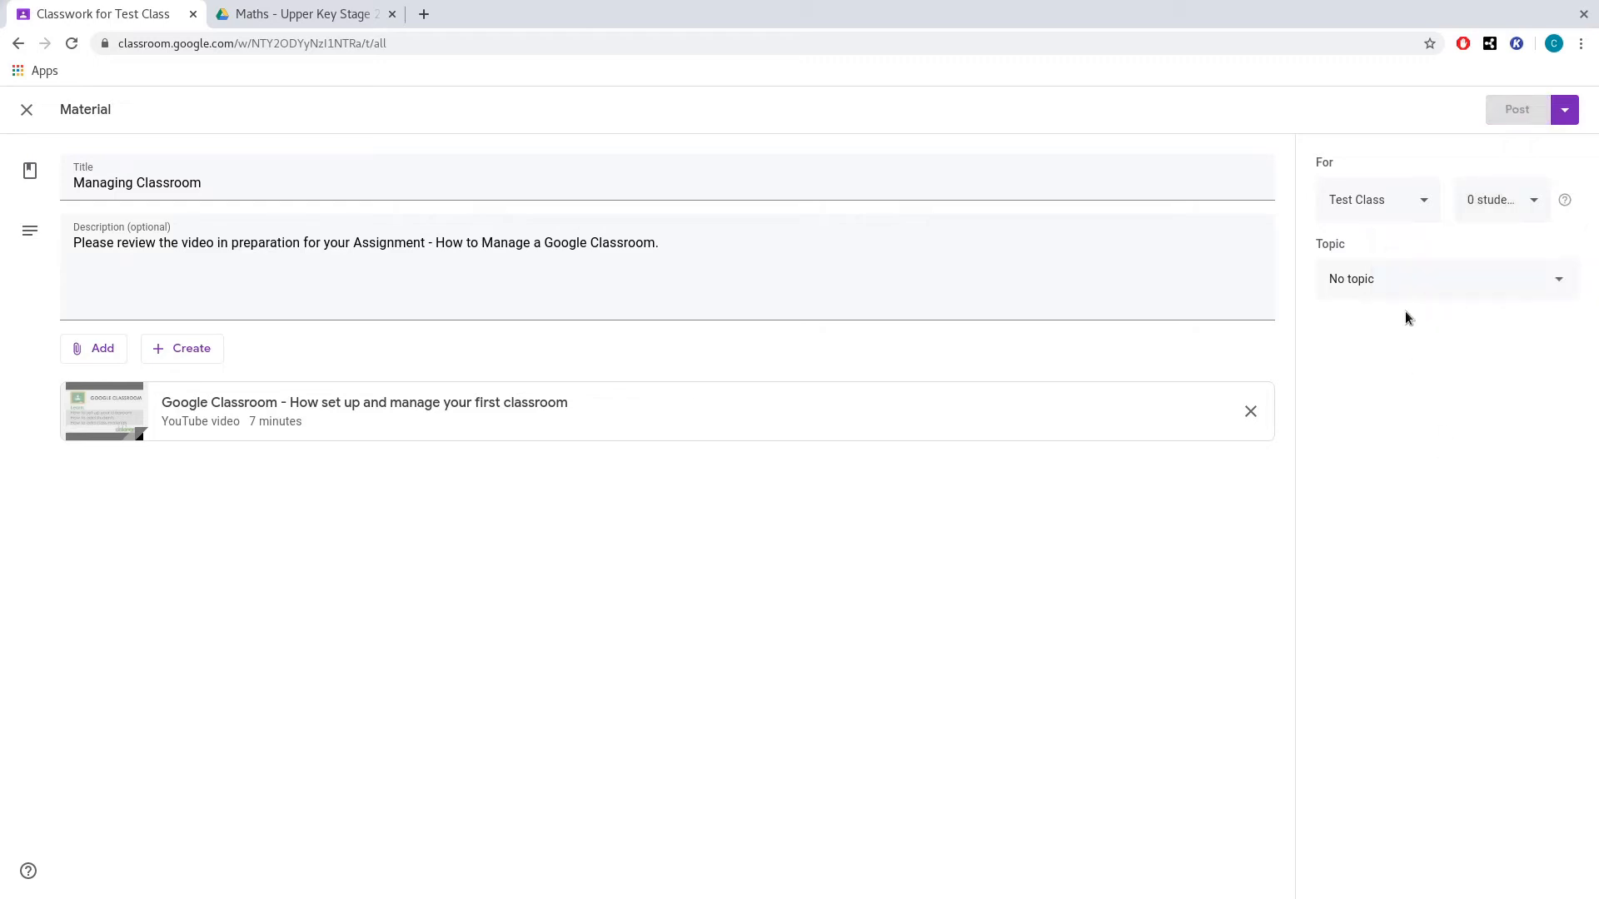
left_click(1463, 198)
left_click(1419, 250)
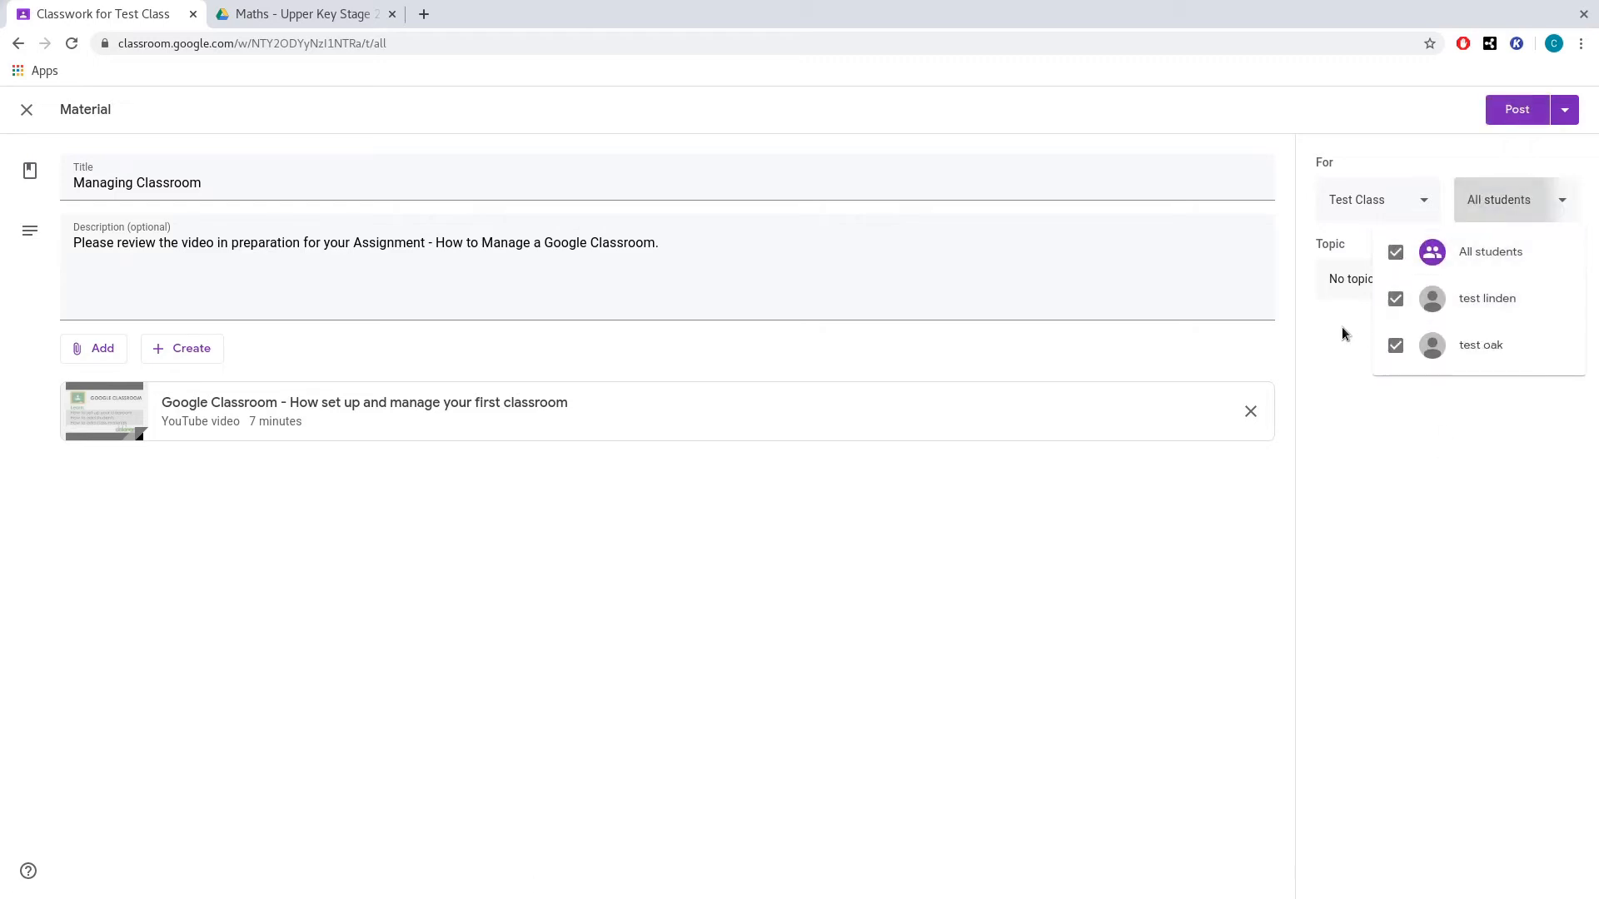
left_click(1345, 331)
- Assign the material to the Classroom topic
left_click(1416, 276)
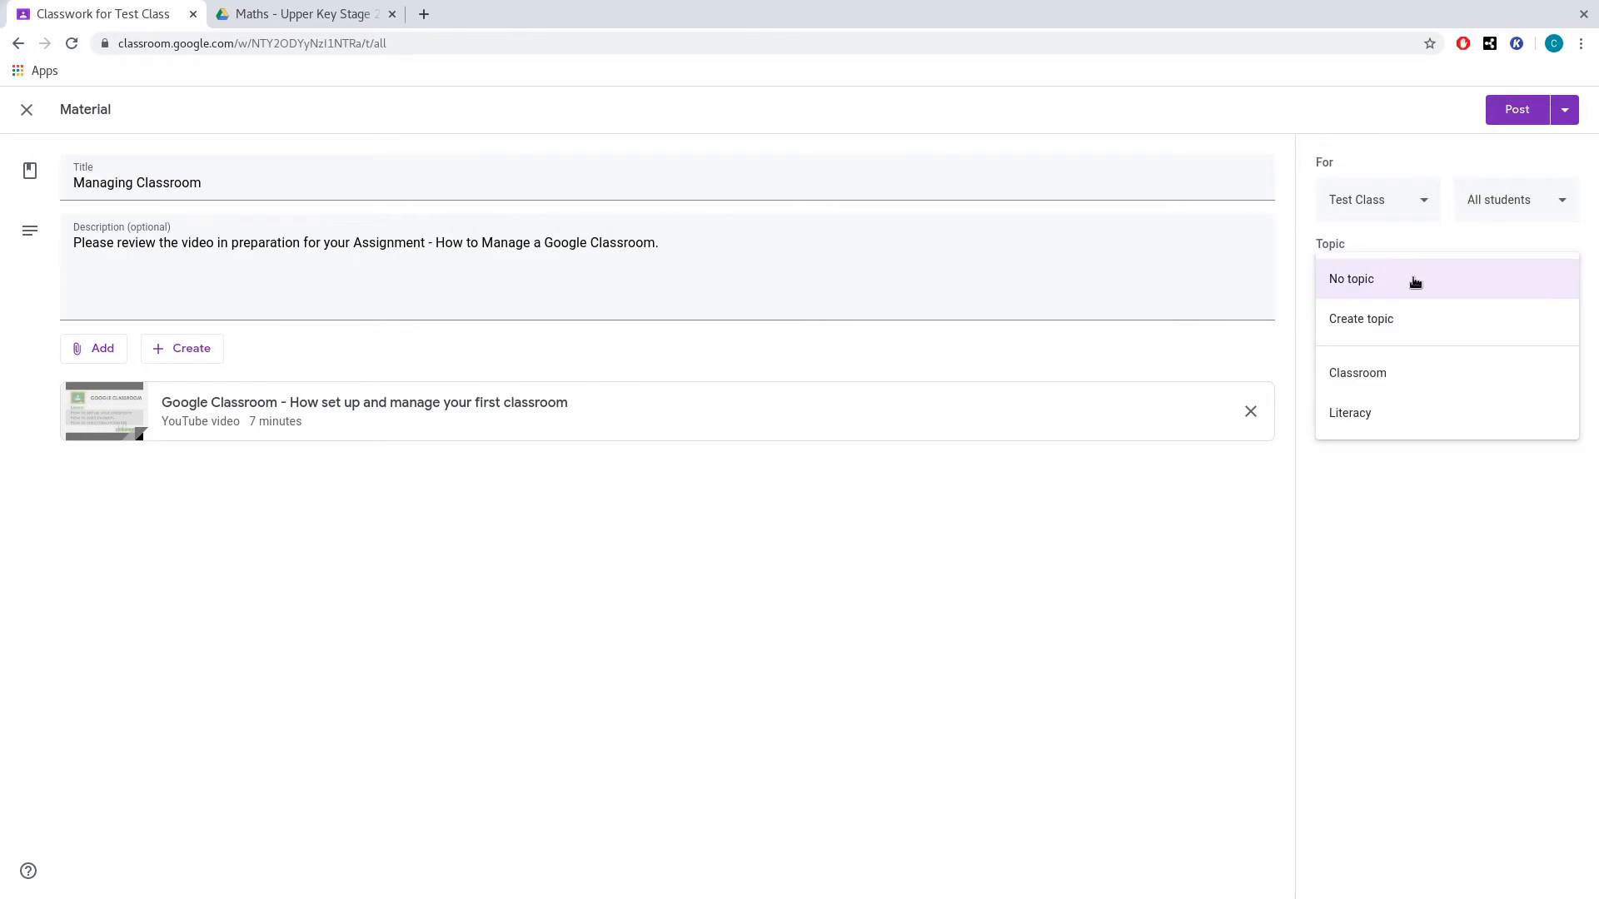
left_click(1399, 376)
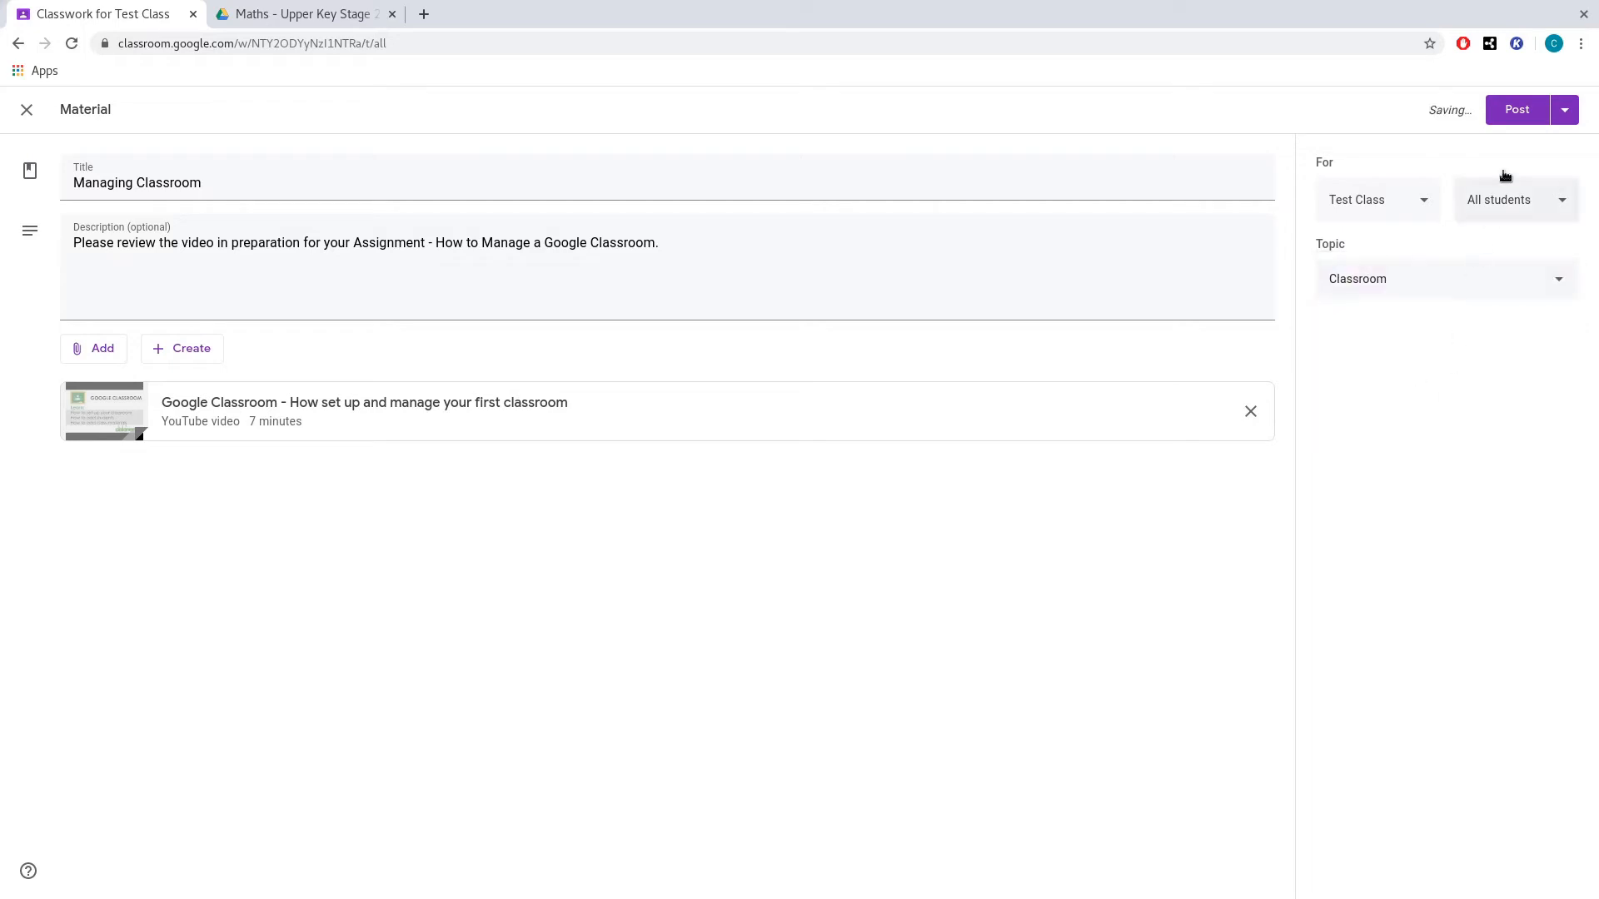
- Examine the date and time options for scheduling the material, and close them without scheduling it
left_click(1567, 112)
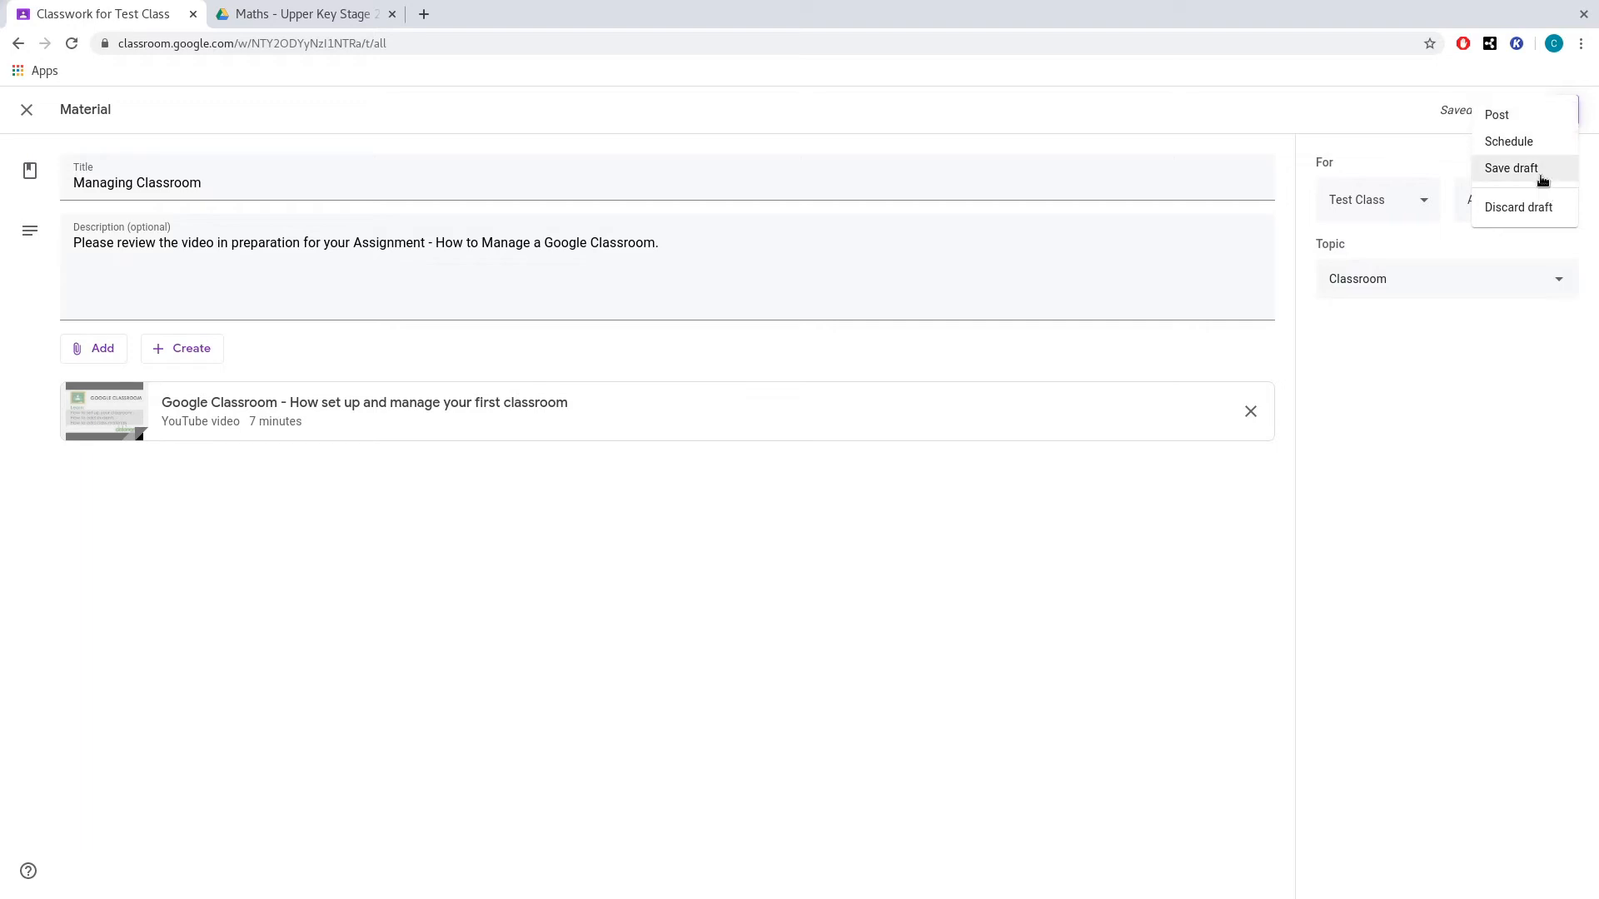
left_click(1511, 144)
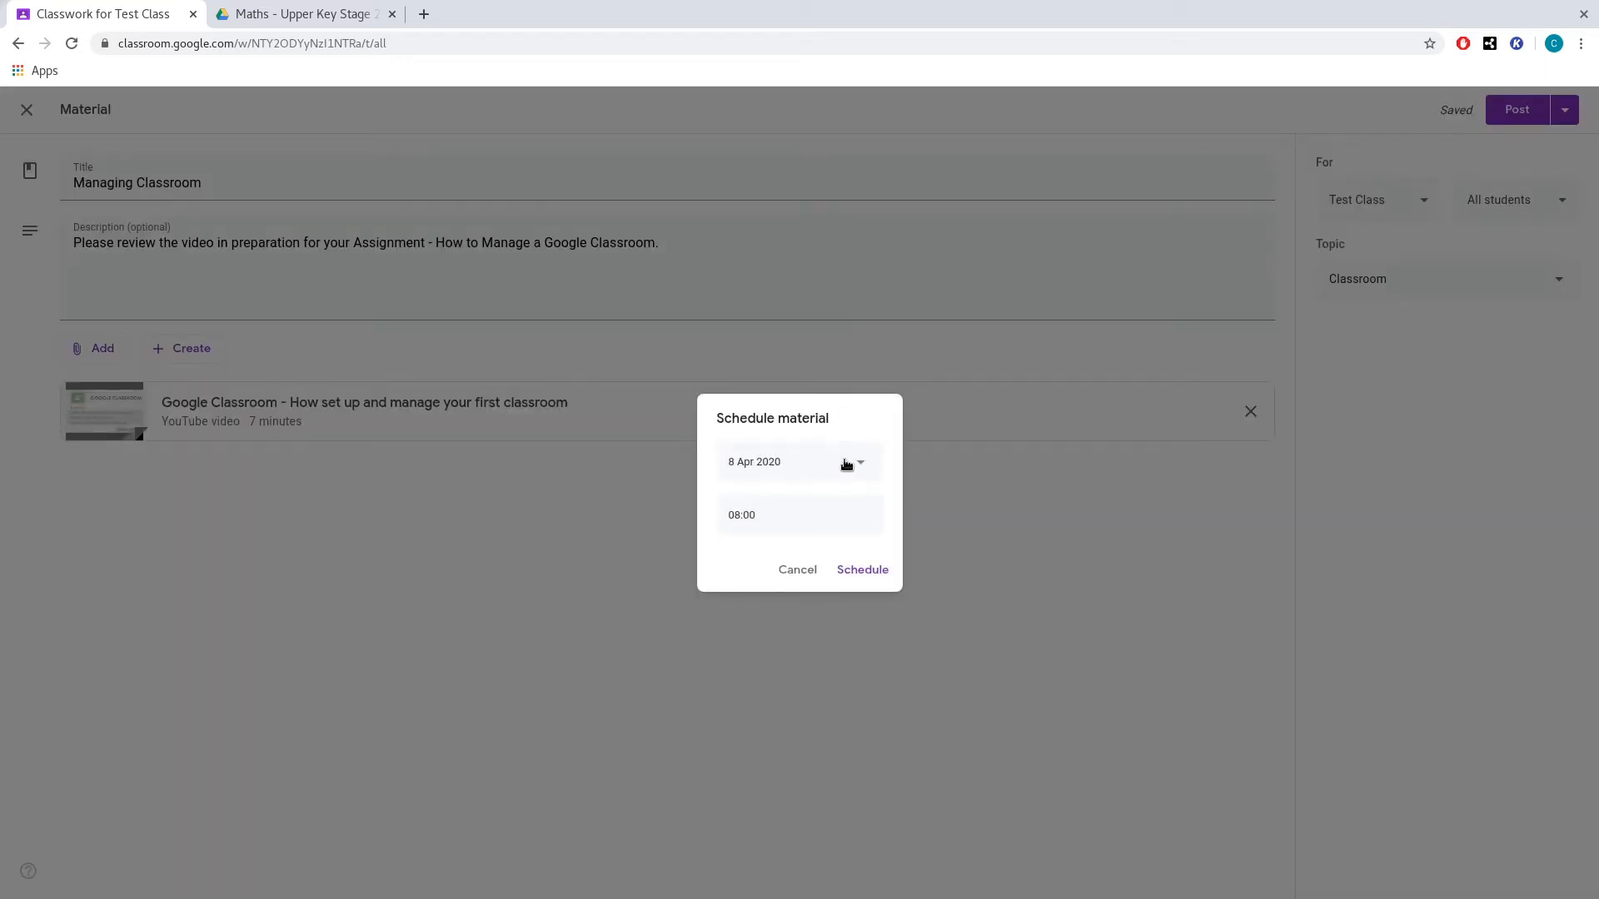
left_click(845, 466)
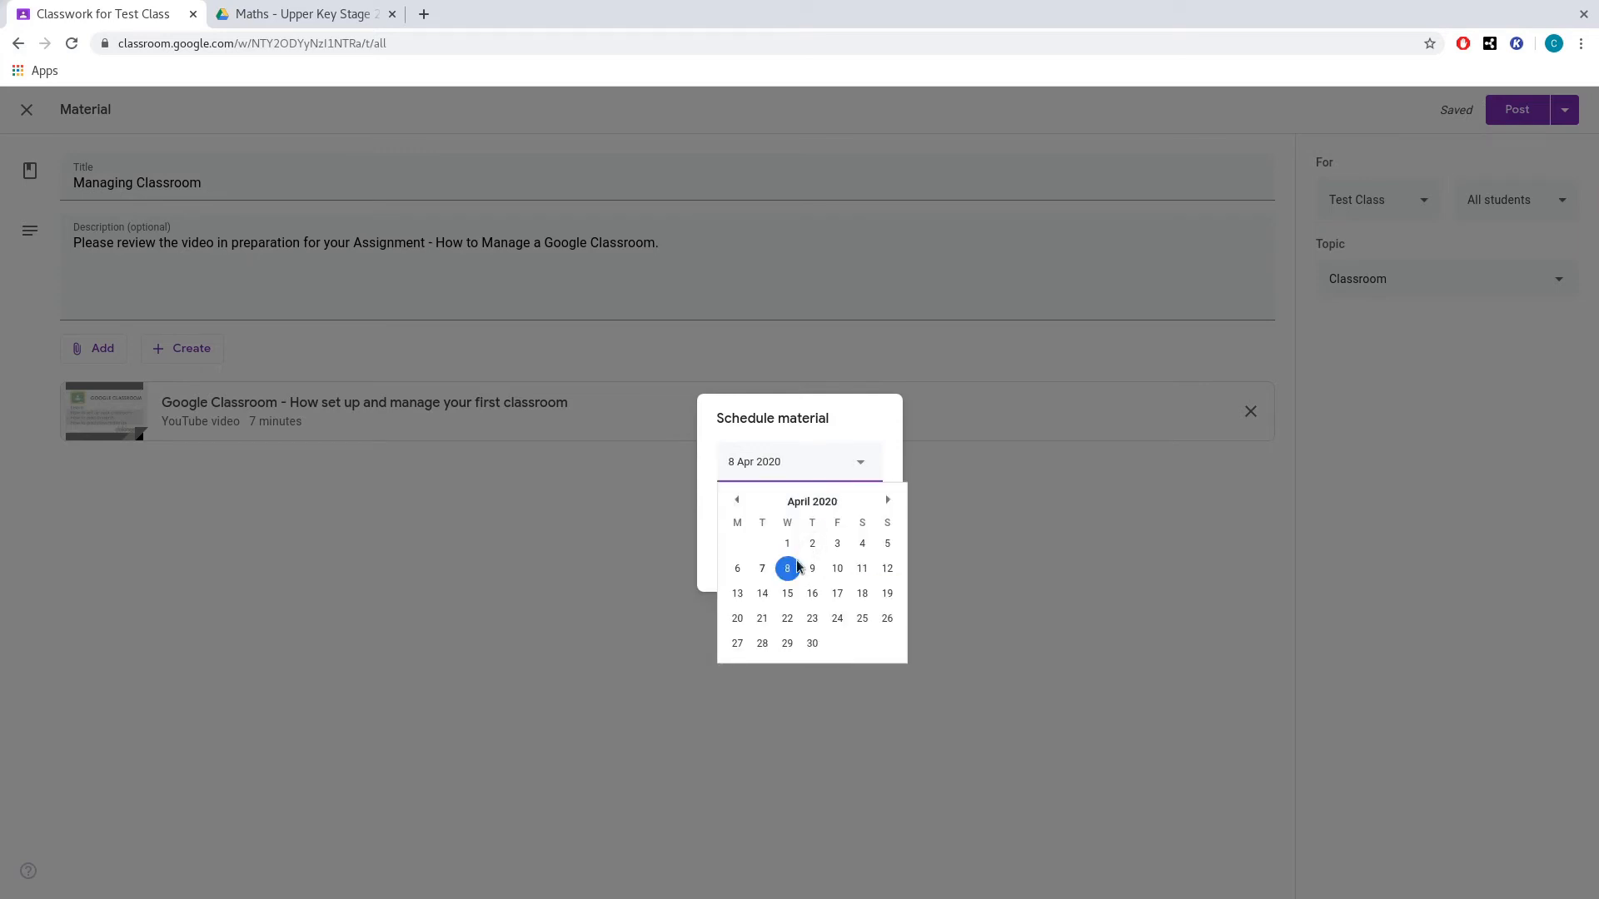
left_click(777, 423)
left_click(784, 518)
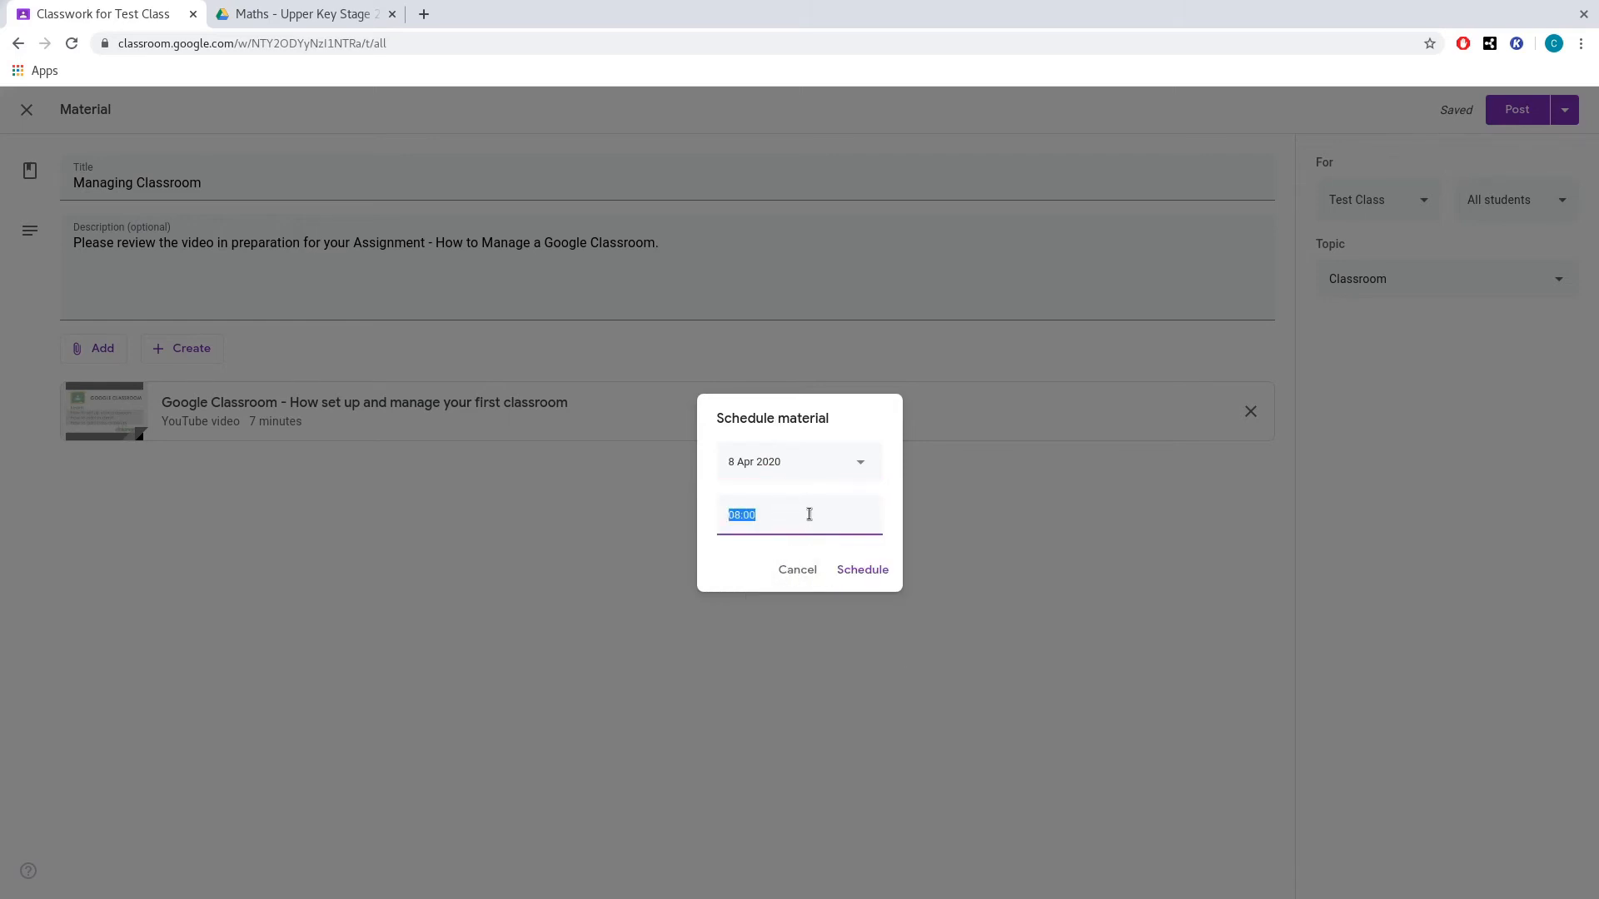
left_click(795, 573)
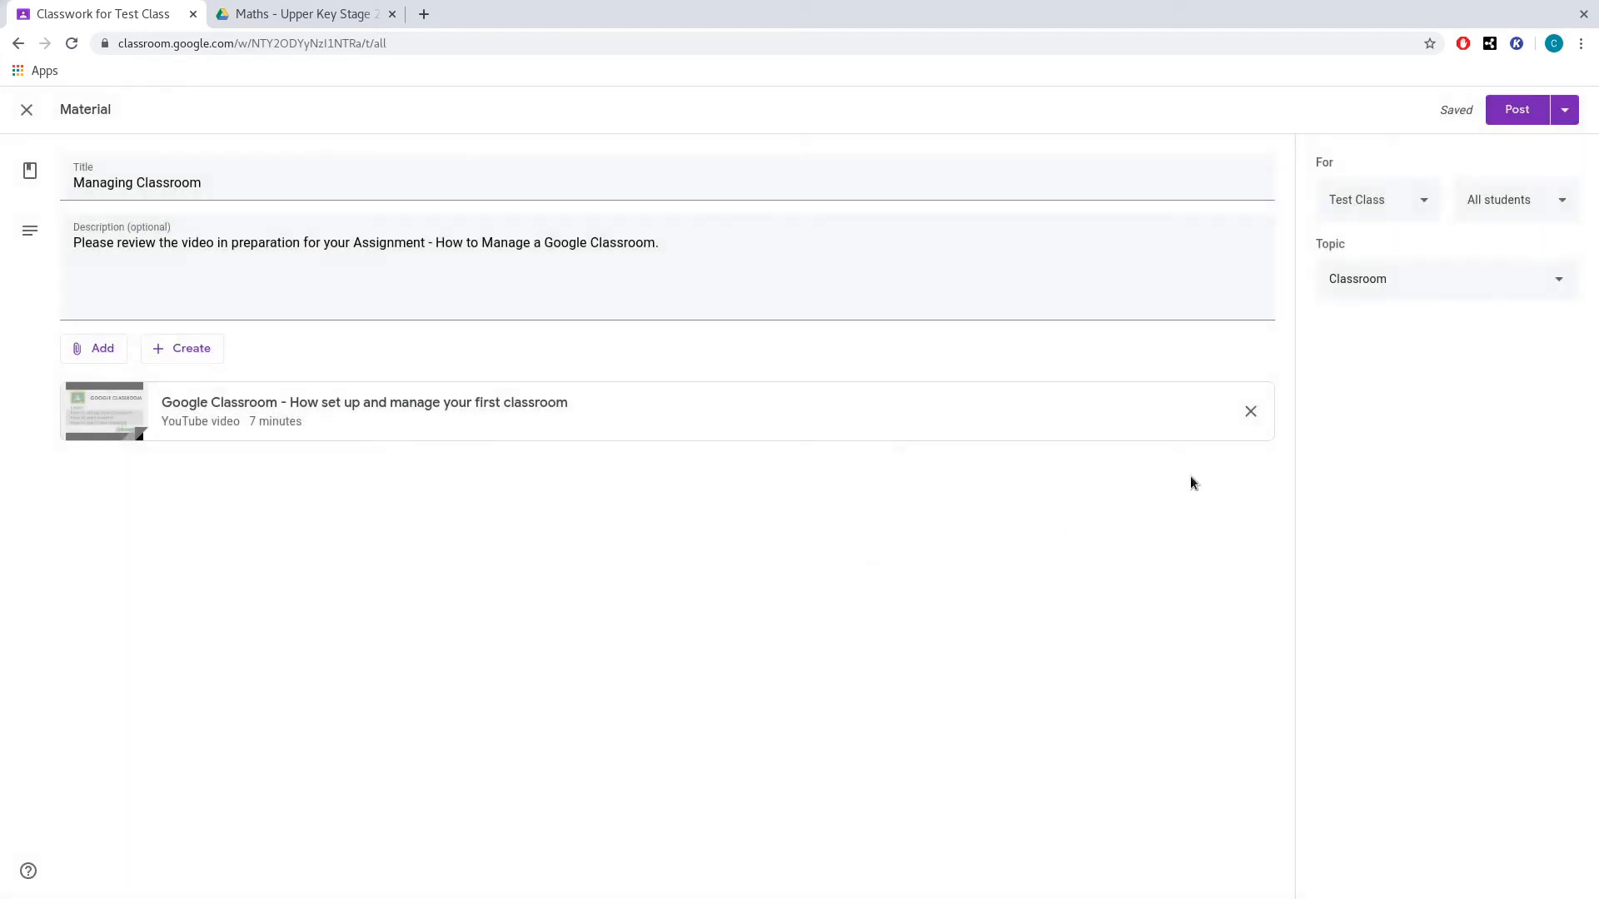
- Post the Managing Classroom material to Test Class
left_click(1517, 115)
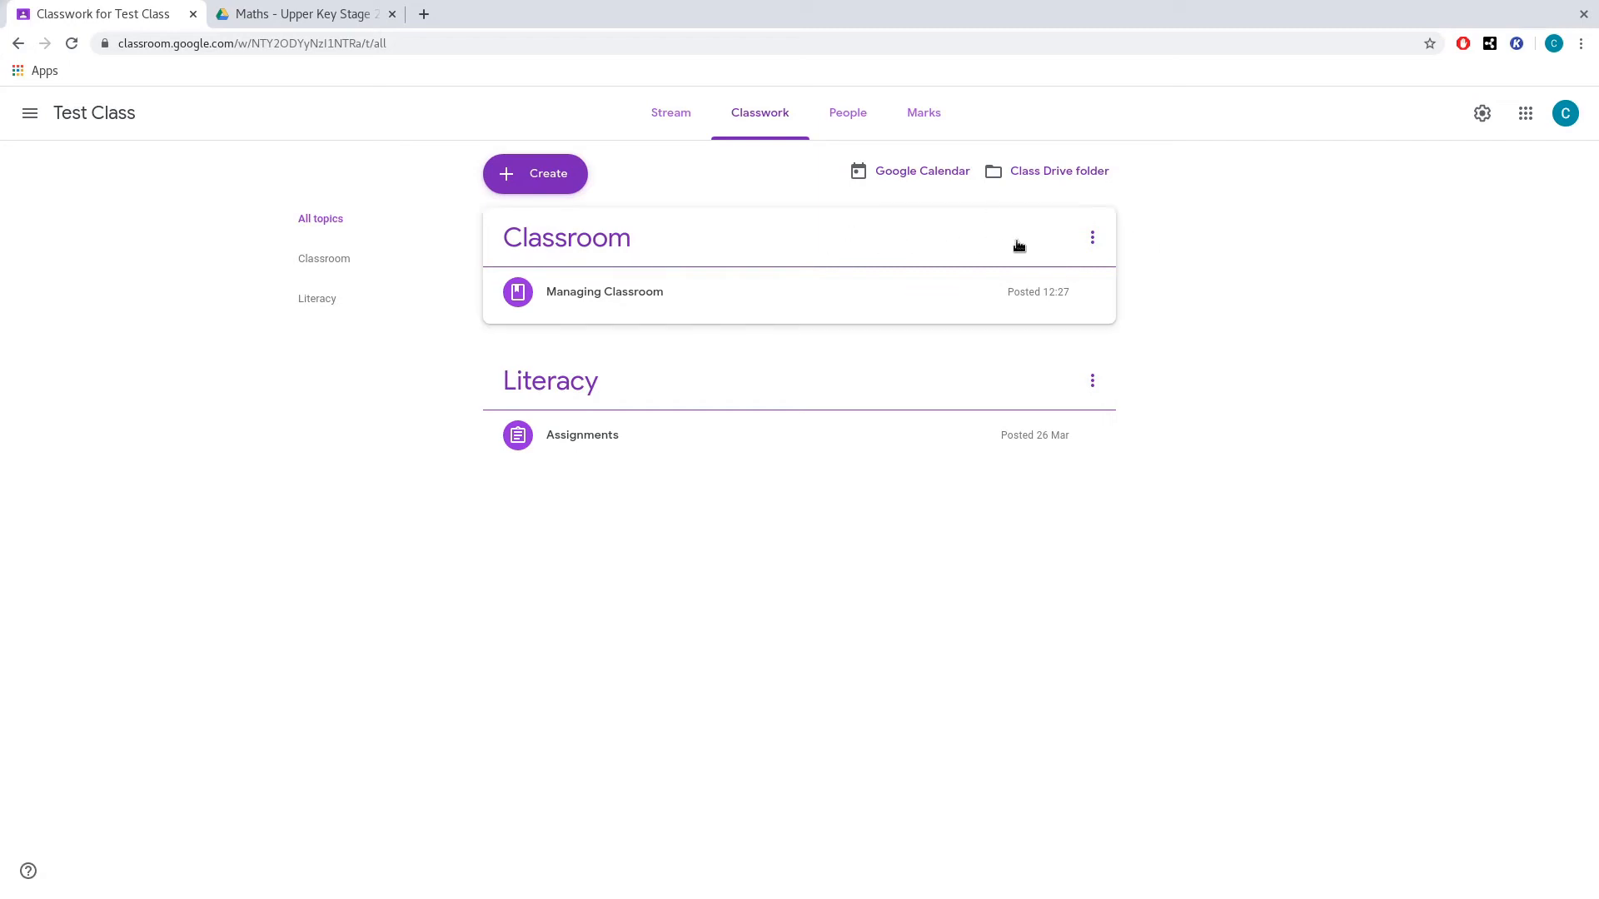
- Check the options of the Classroom topic and the edit form of the Managing Classroom material, leaving both without changes
left_click(1093, 242)
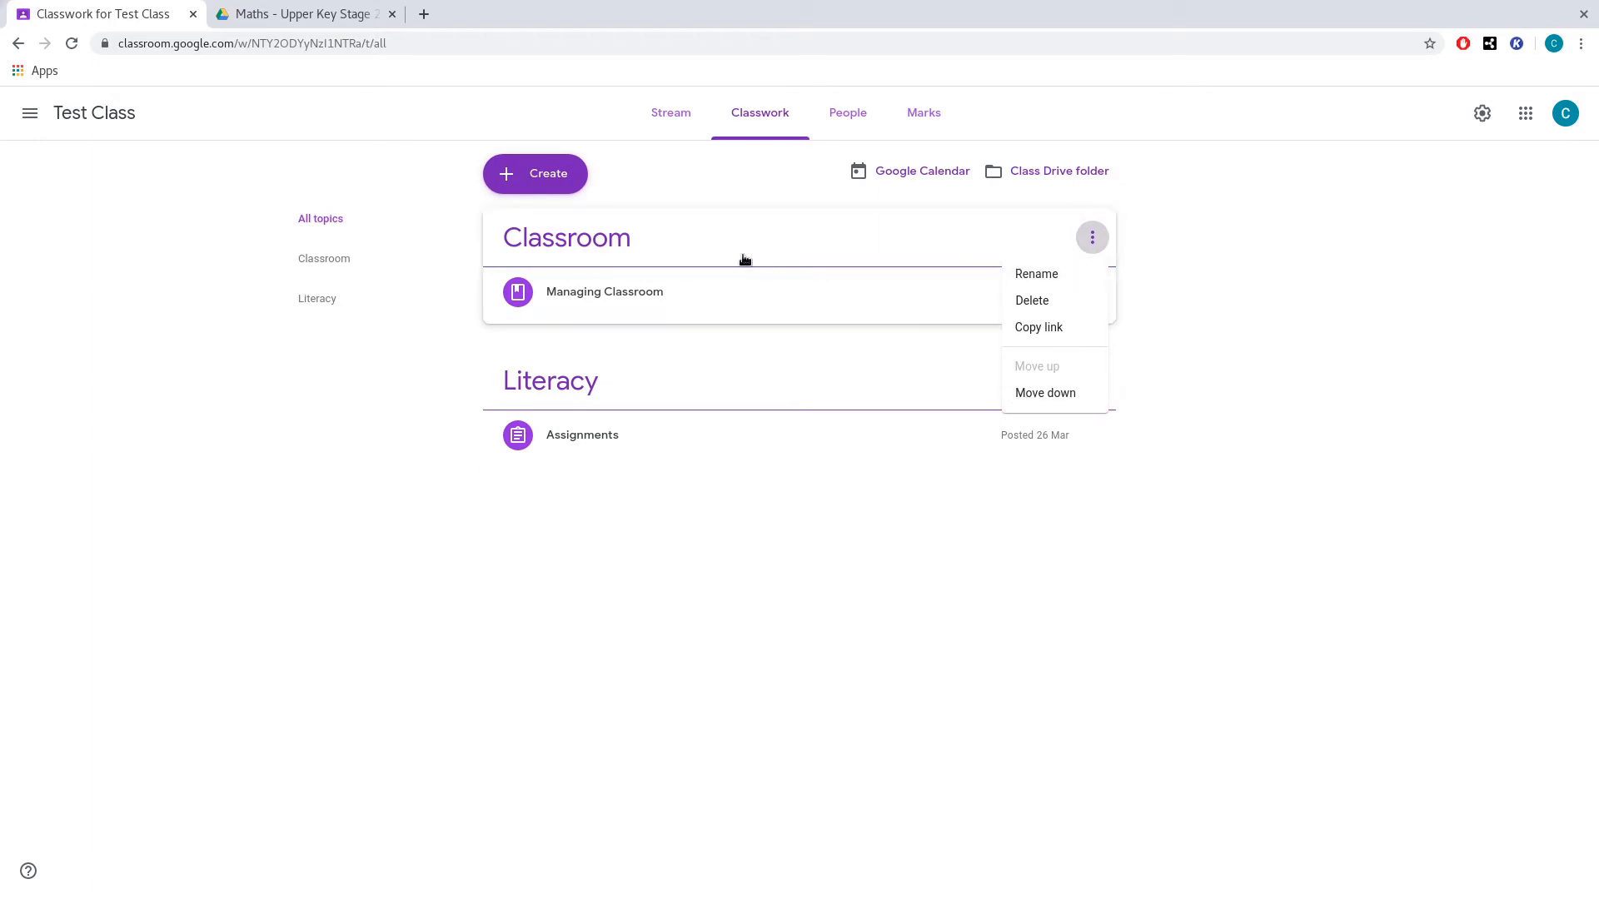
left_click(767, 535)
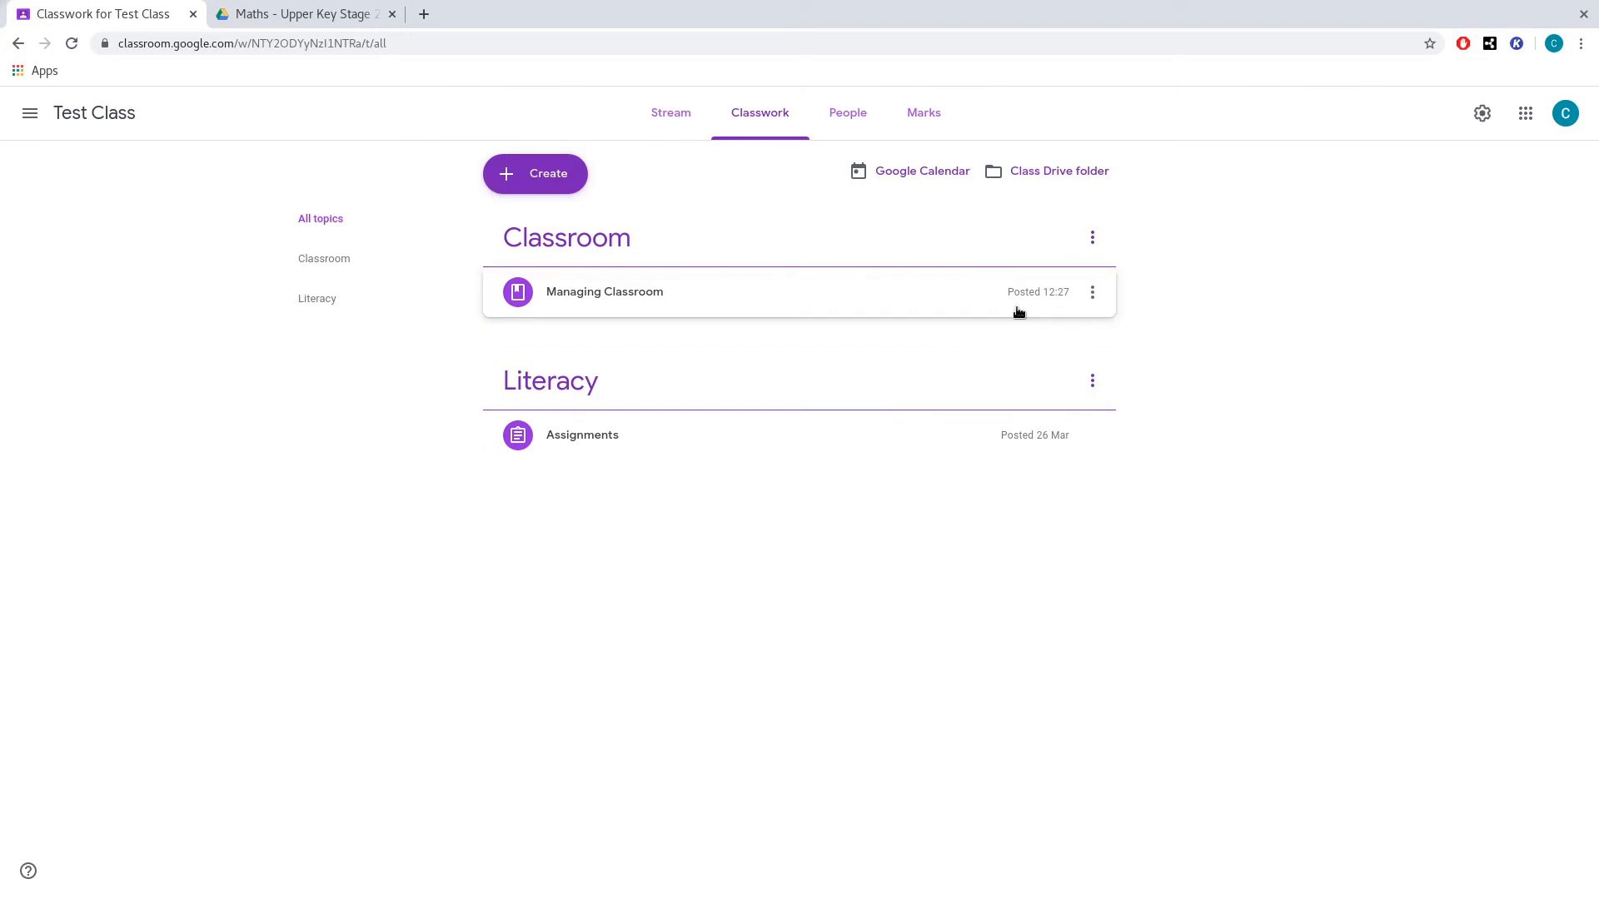
left_click(1092, 293)
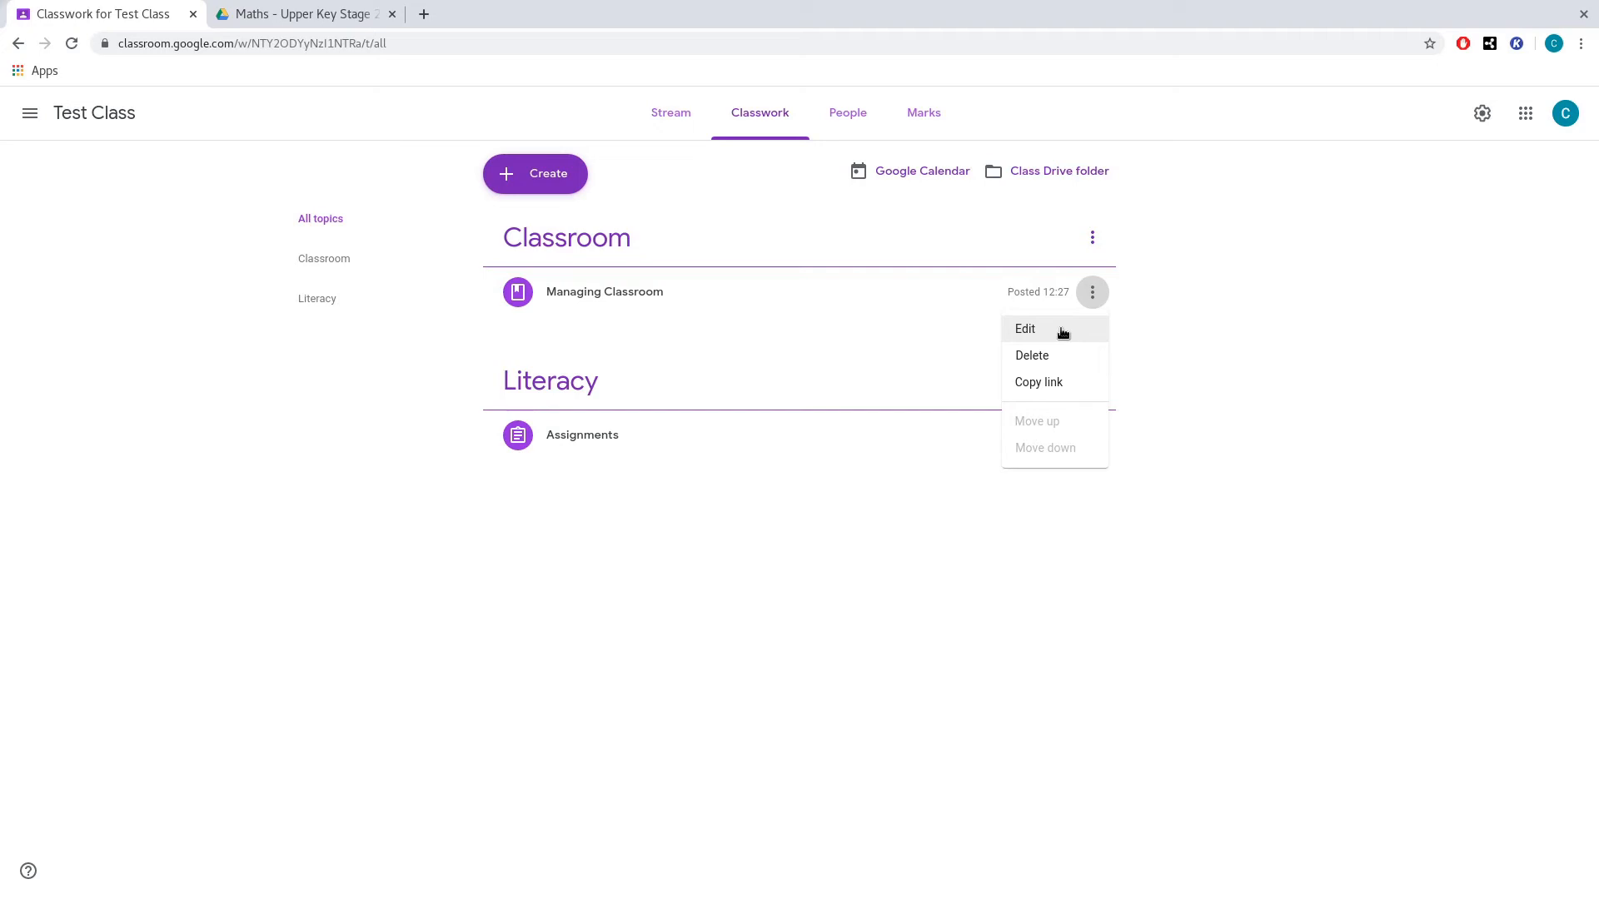
left_click(1063, 332)
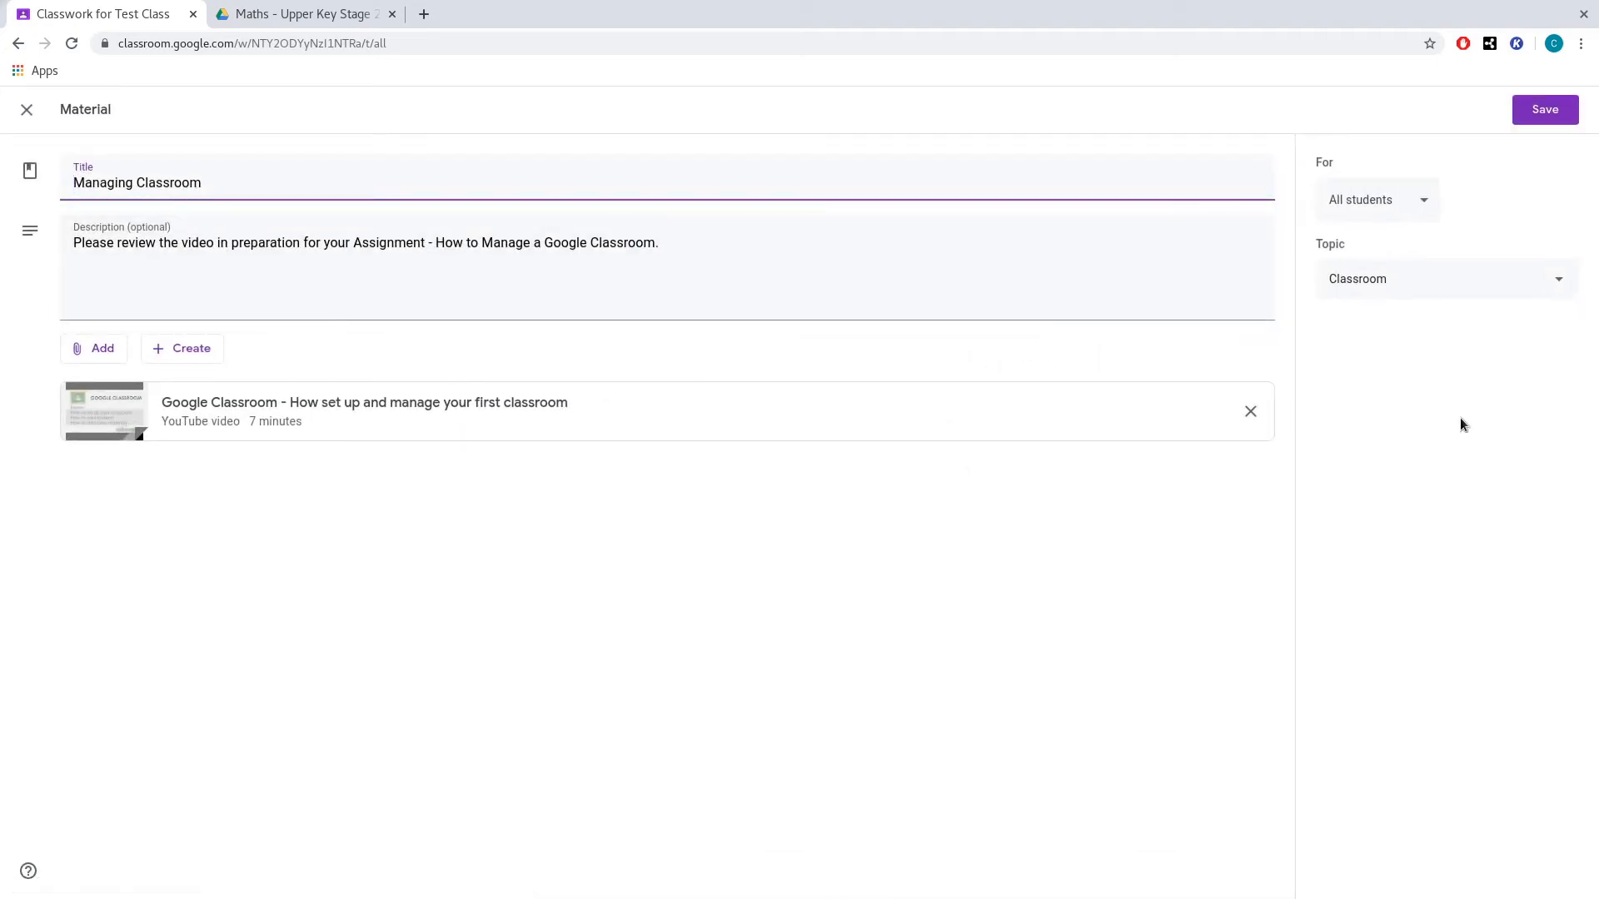
left_click(27, 109)
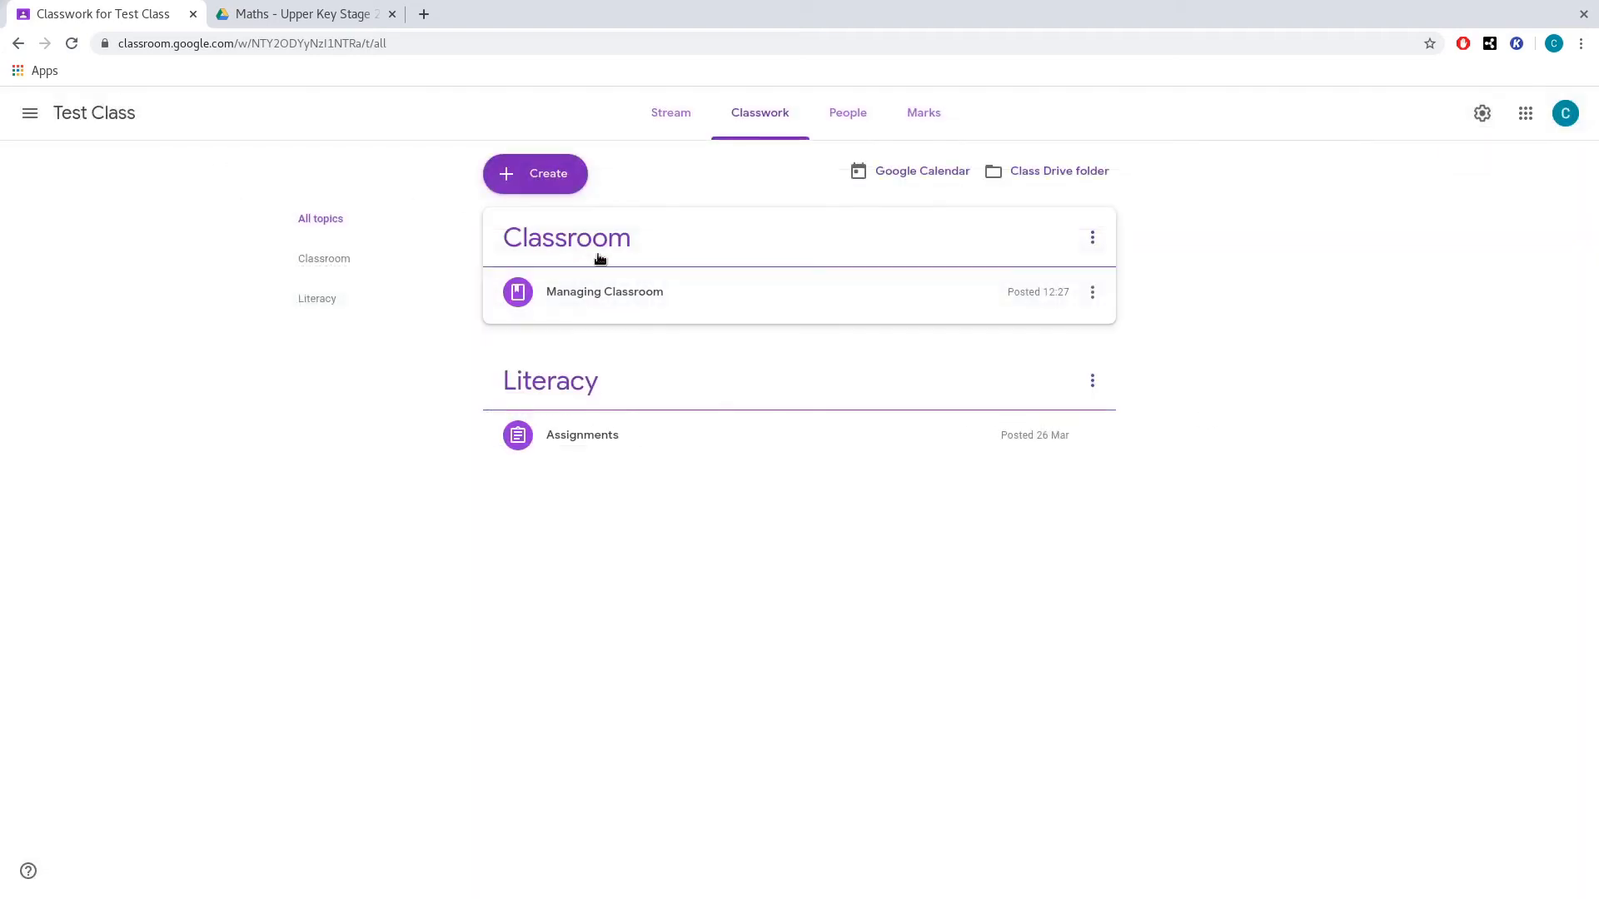
- View only the posts in the Classroom topic, and return to all topics
left_click(371, 266)
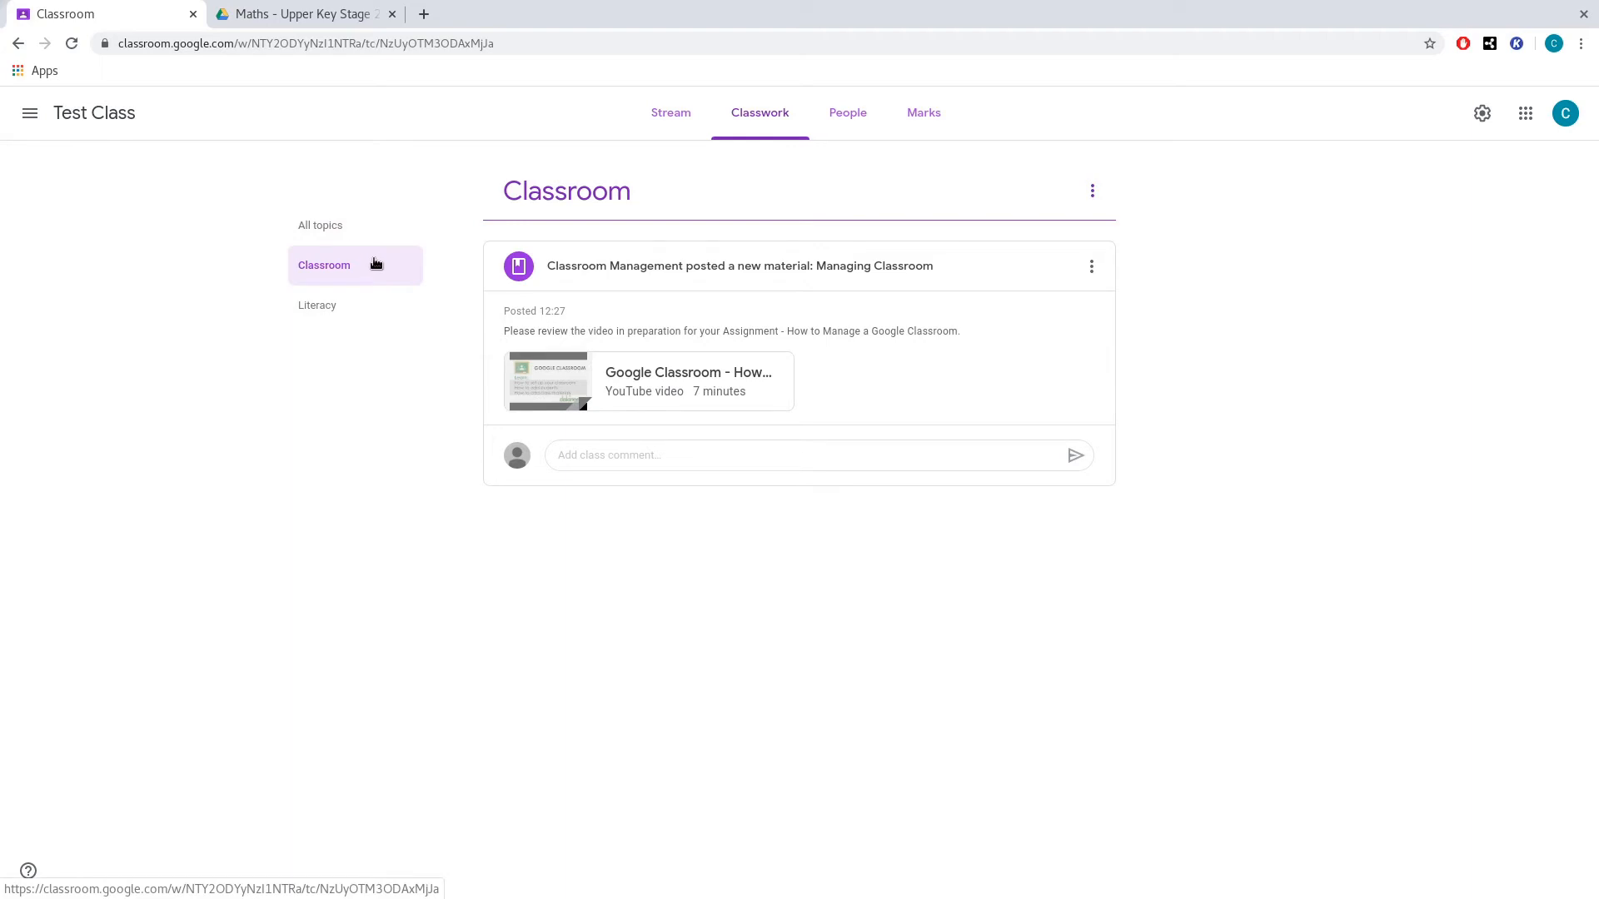
left_click(351, 233)
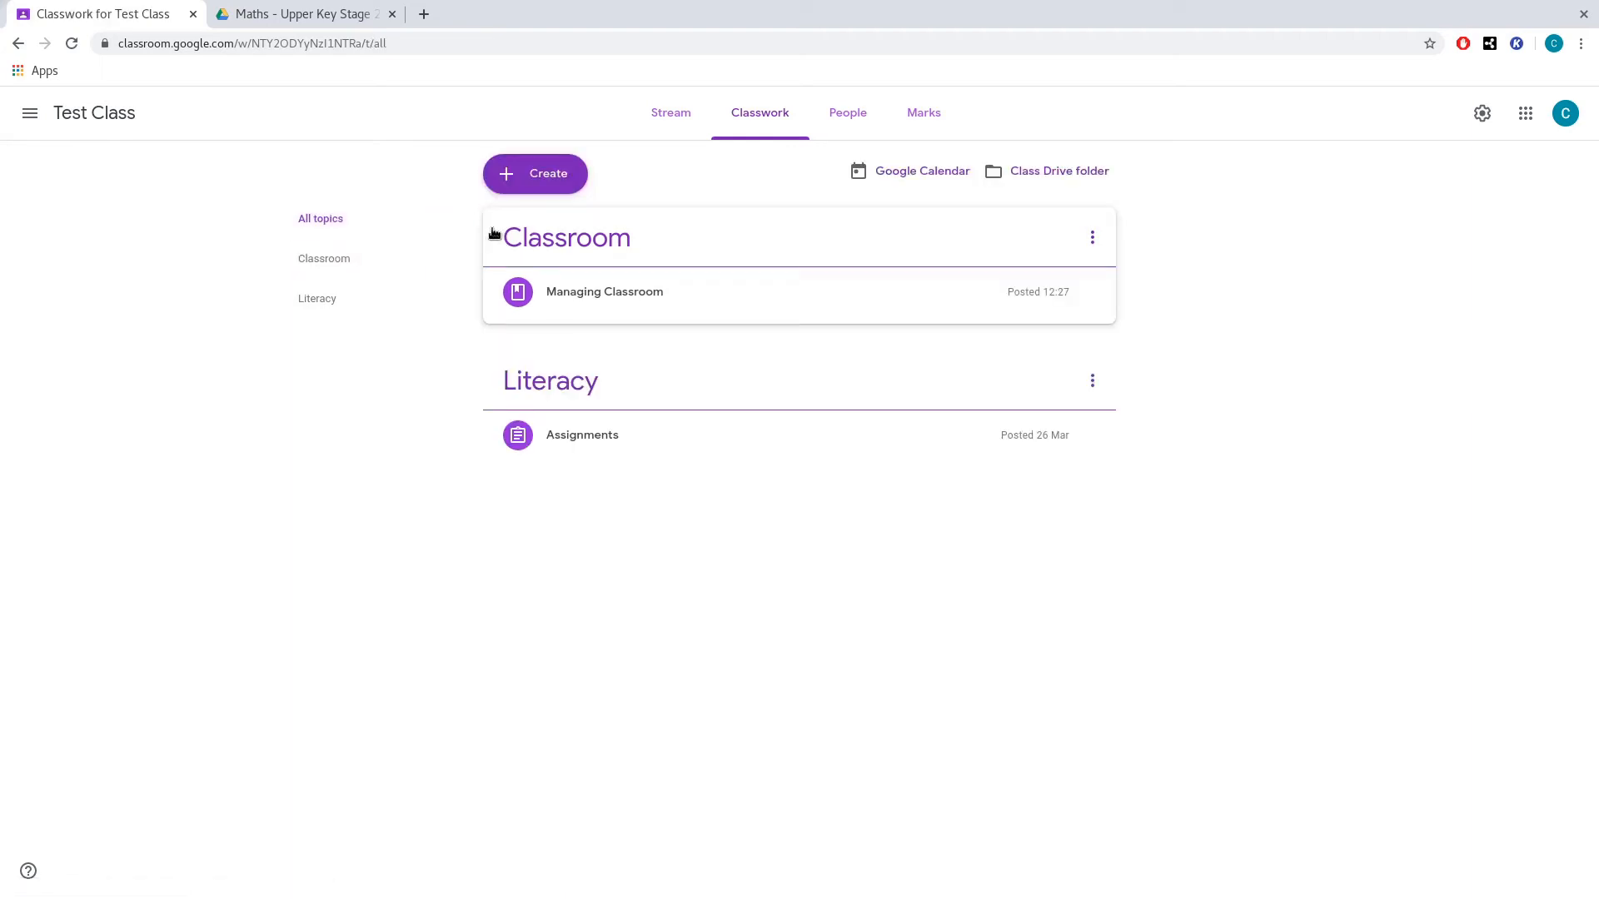
- Try a multiple-choice question for Test Class, checking its answer, recipient and points options, and close it without asking
left_click(567, 182)
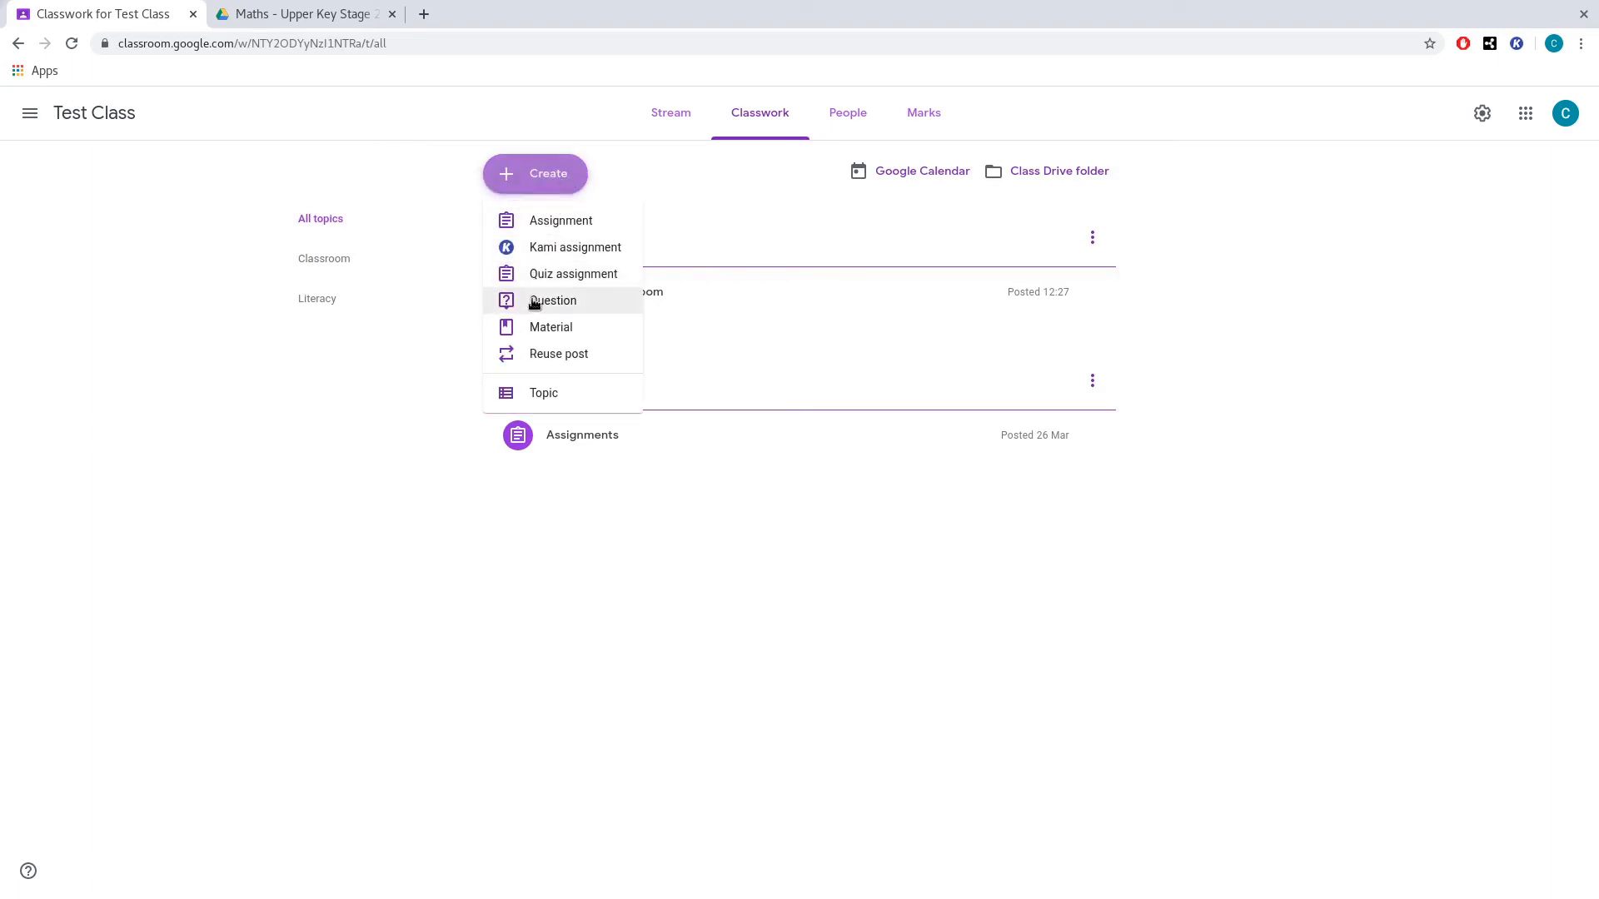
left_click(547, 304)
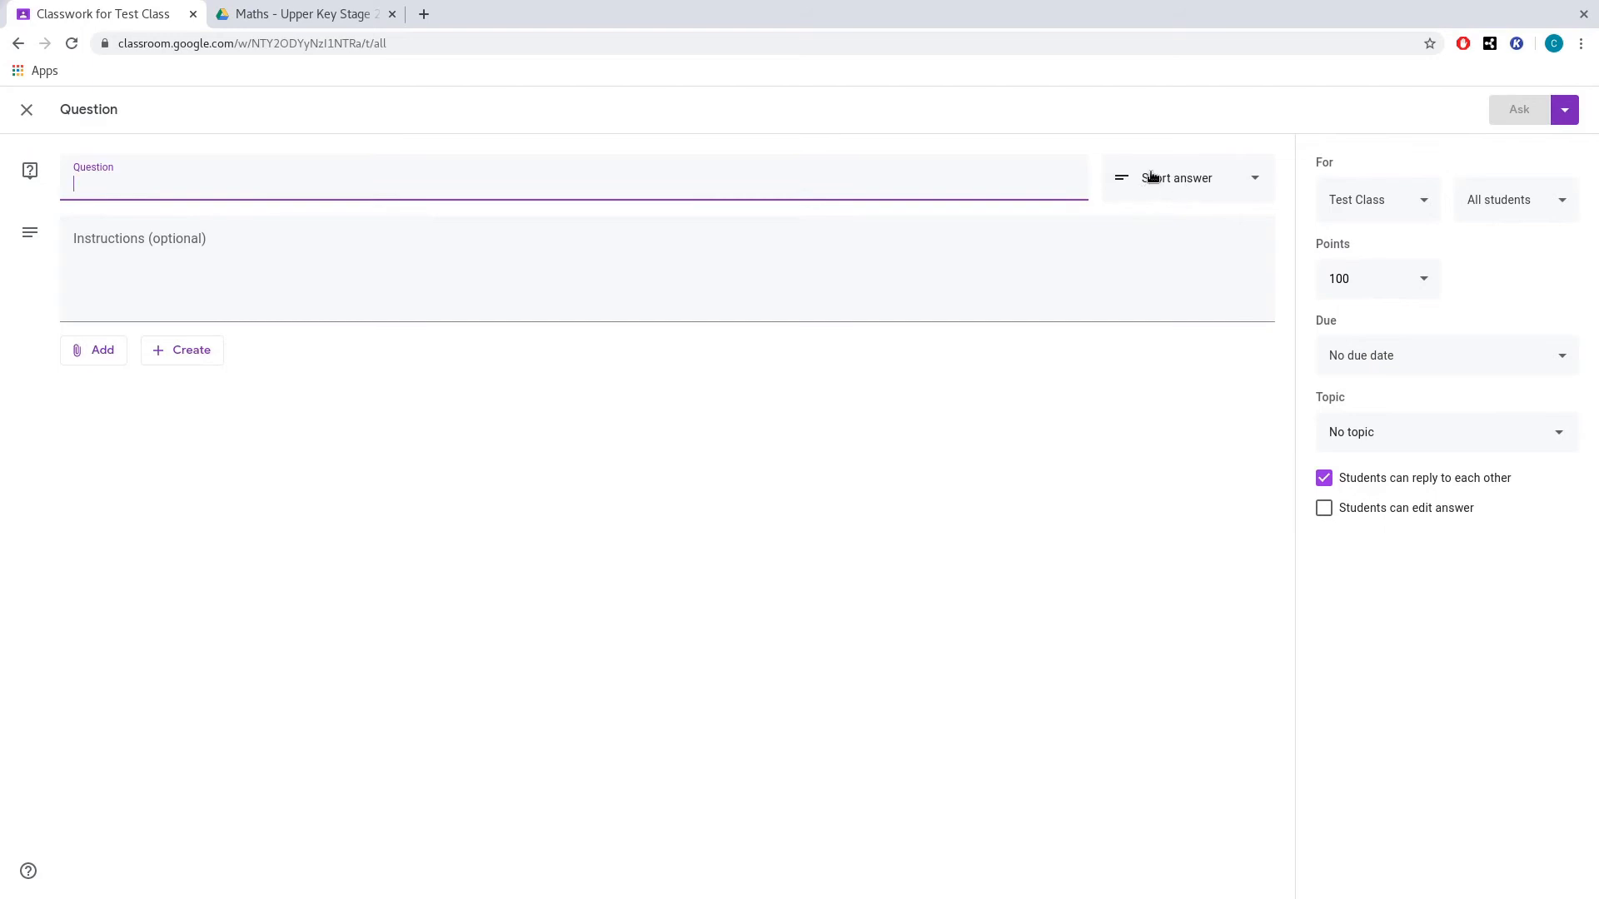
left_click(1181, 169)
left_click(1177, 218)
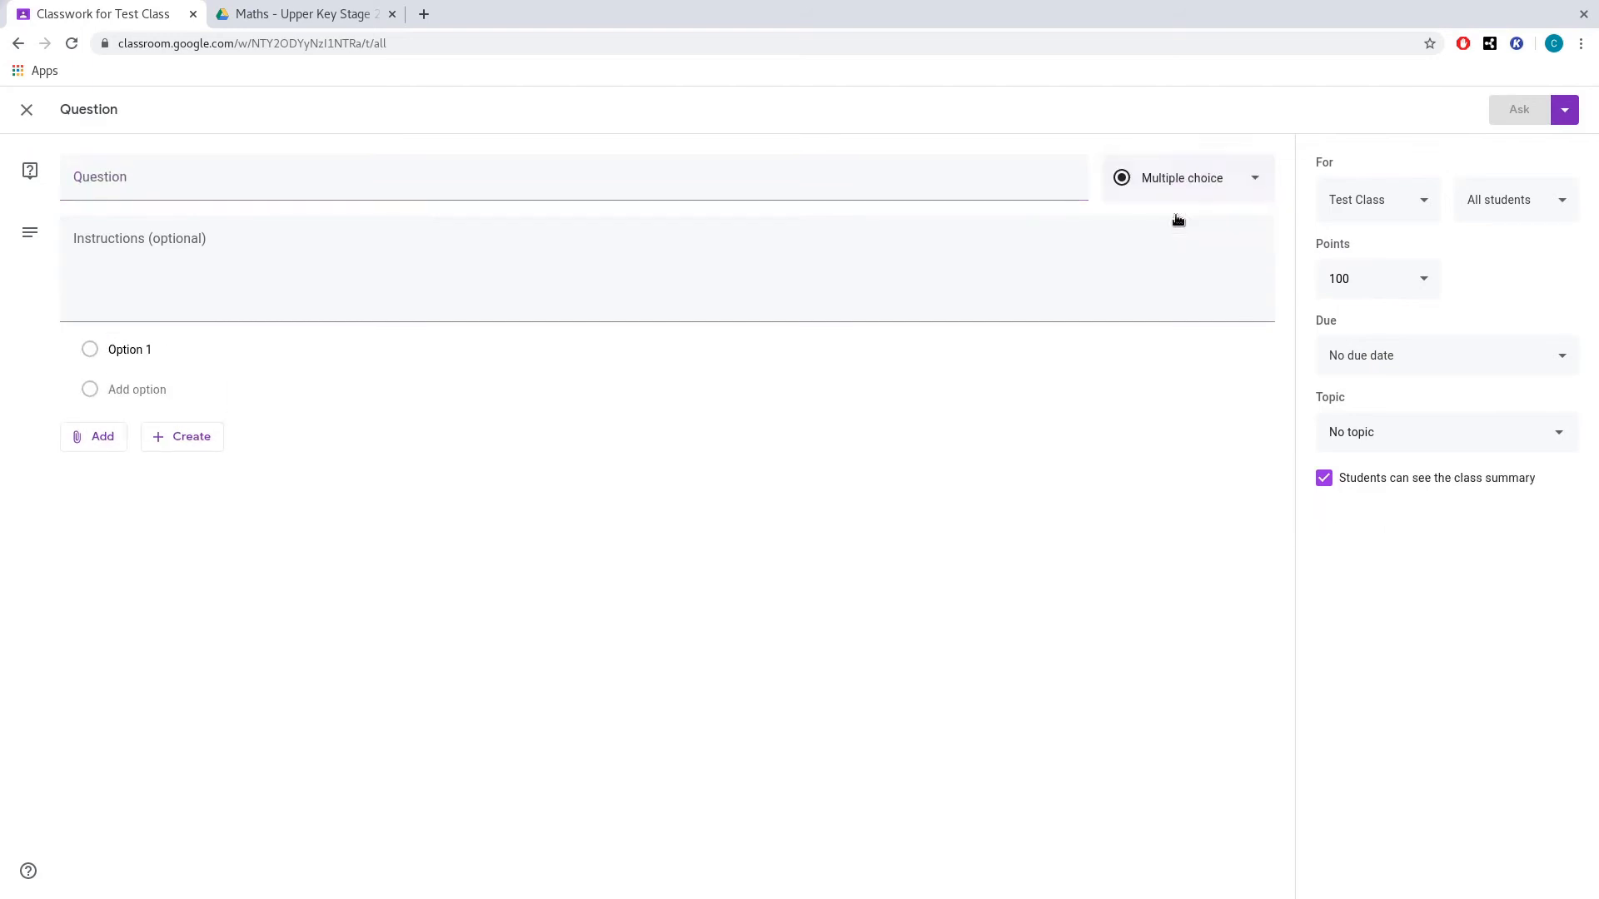
left_click(213, 353)
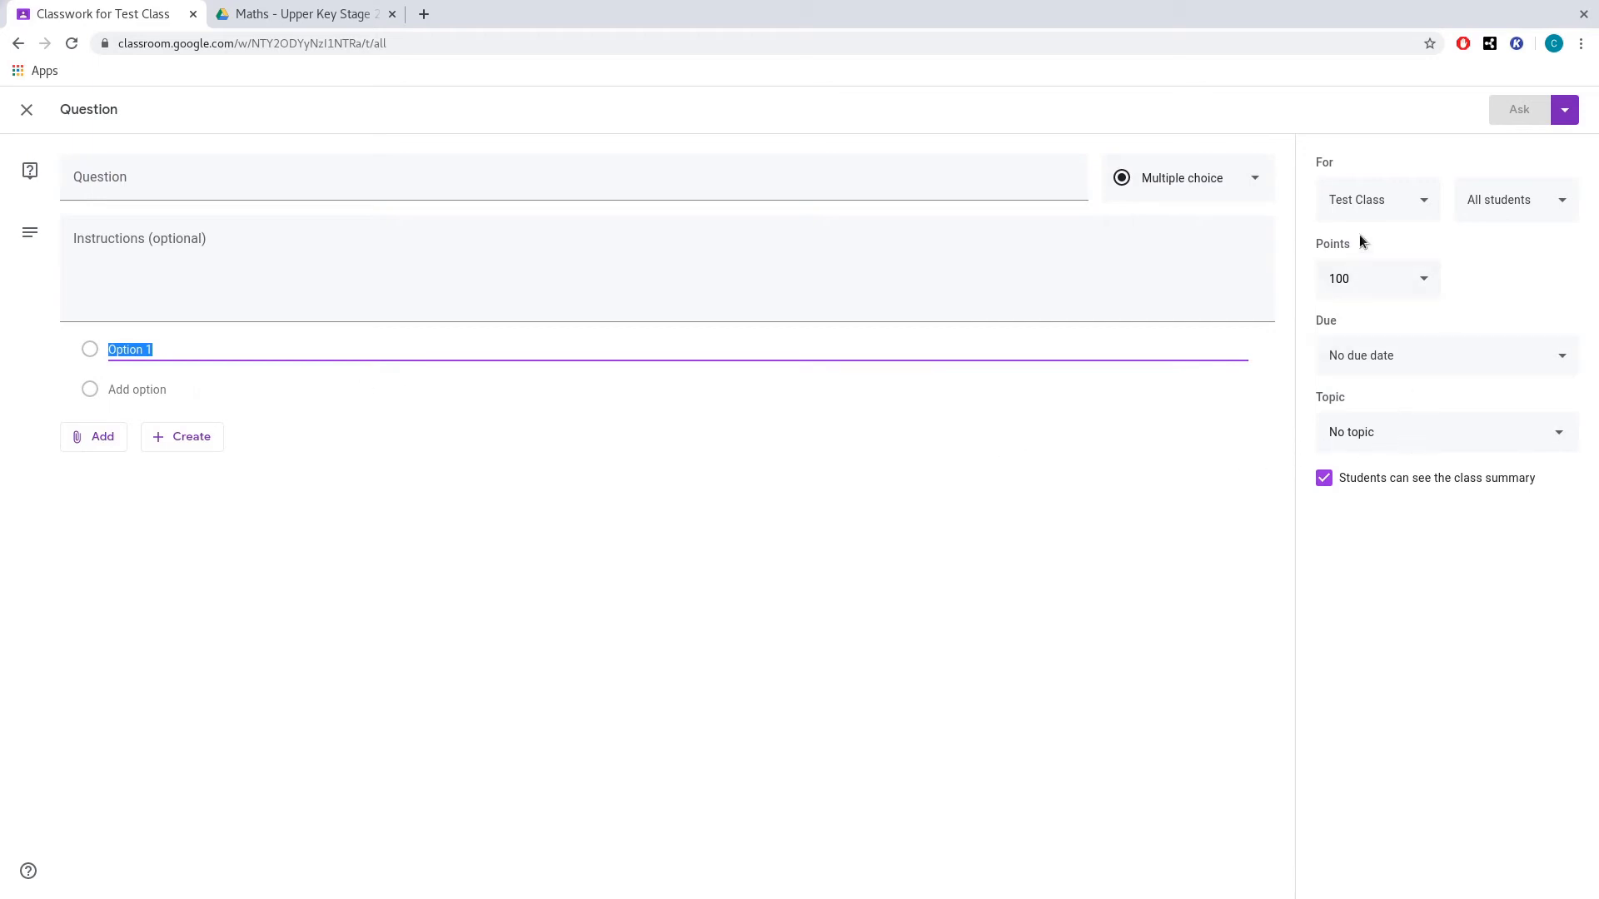
left_click(1421, 203)
left_click(1456, 202)
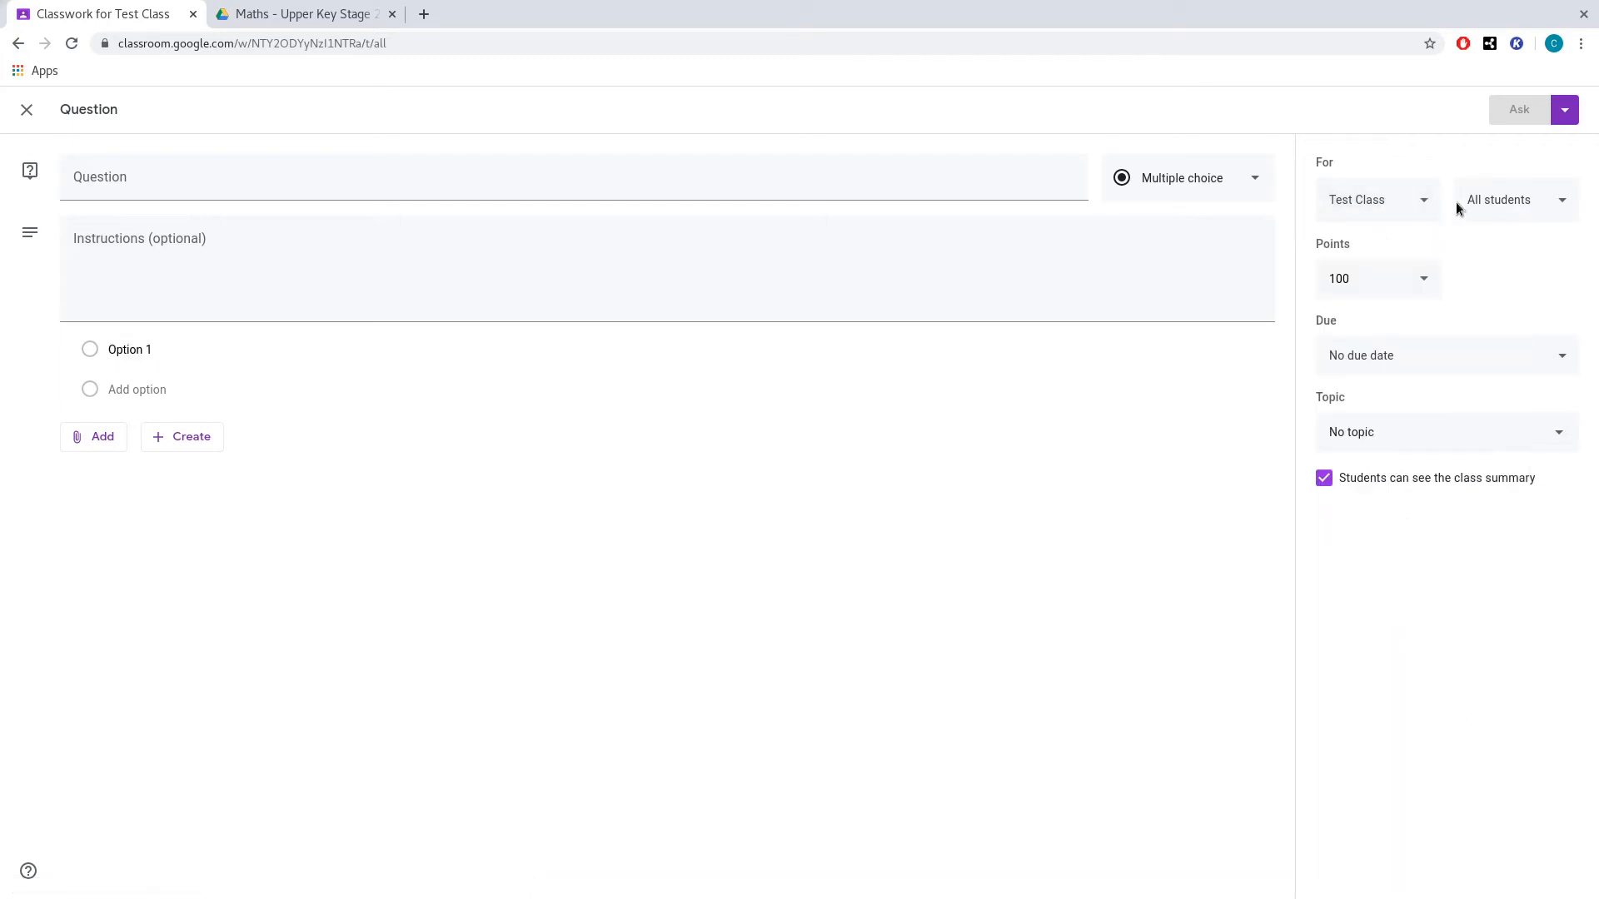
left_click(1427, 285)
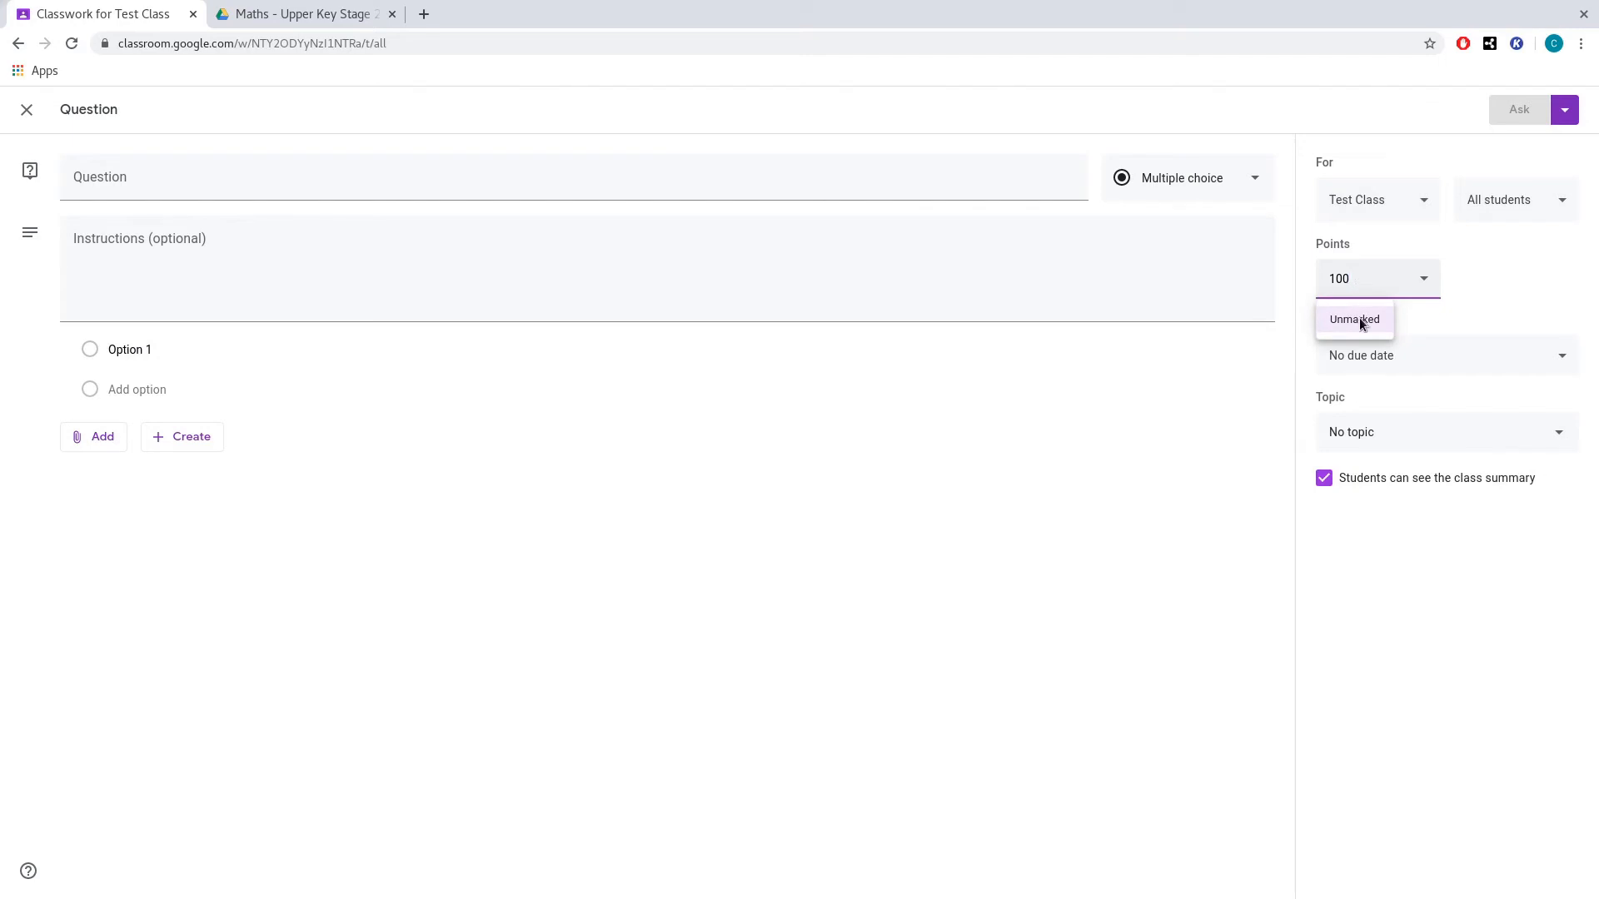
left_click(1501, 286)
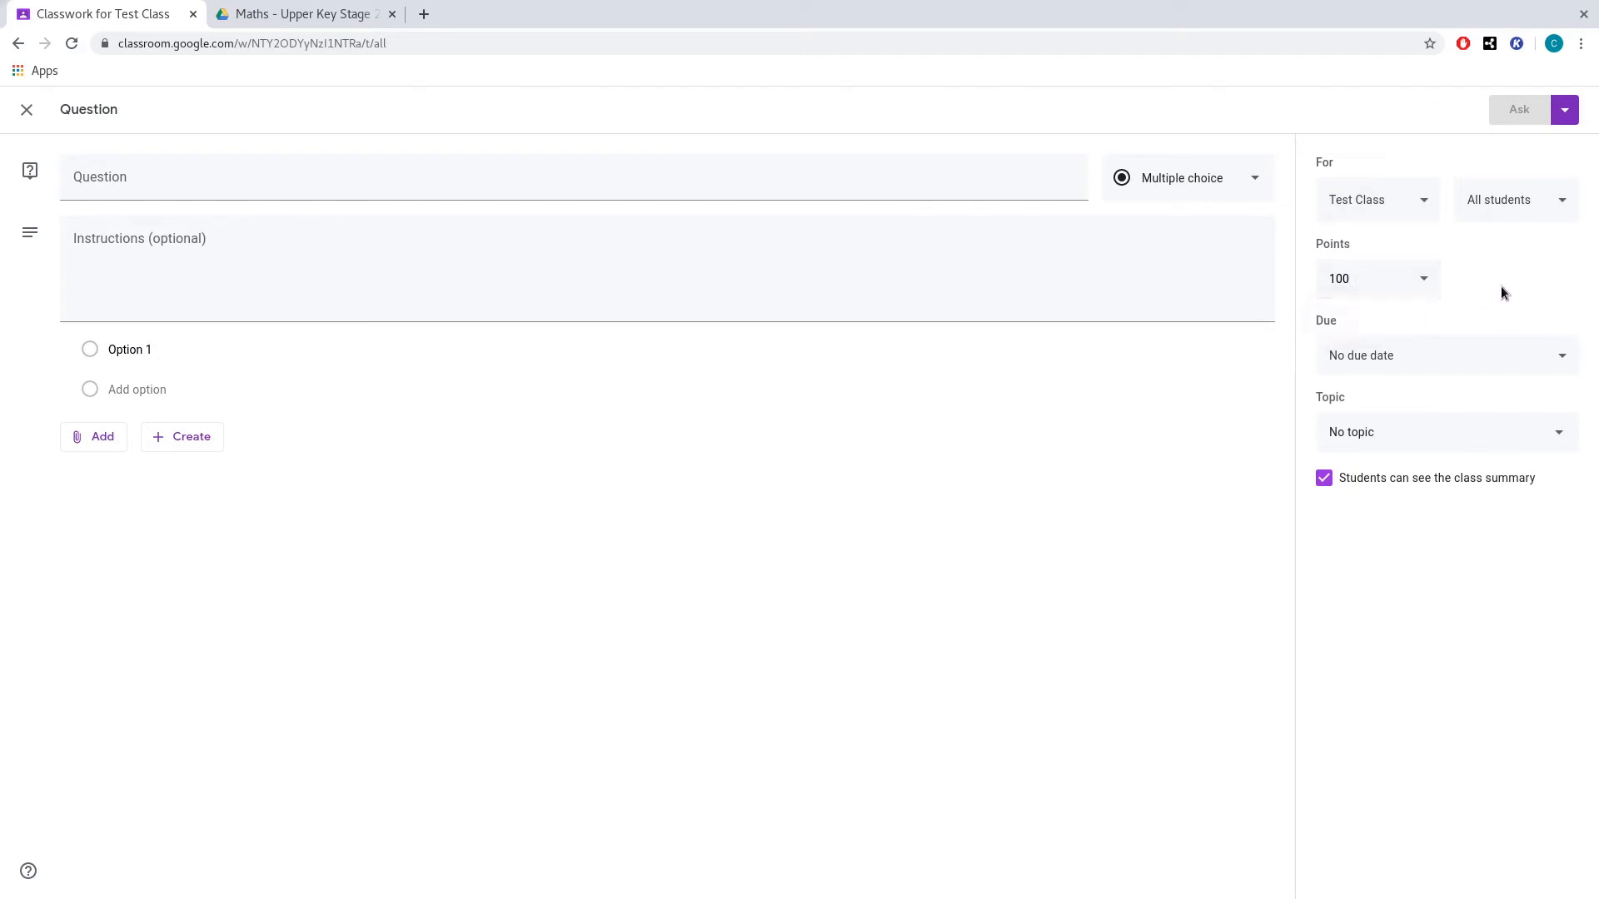
left_click(24, 110)
- Start a quiz assignment to examine its class and student recipient choices, and close it without assigning
left_click(558, 179)
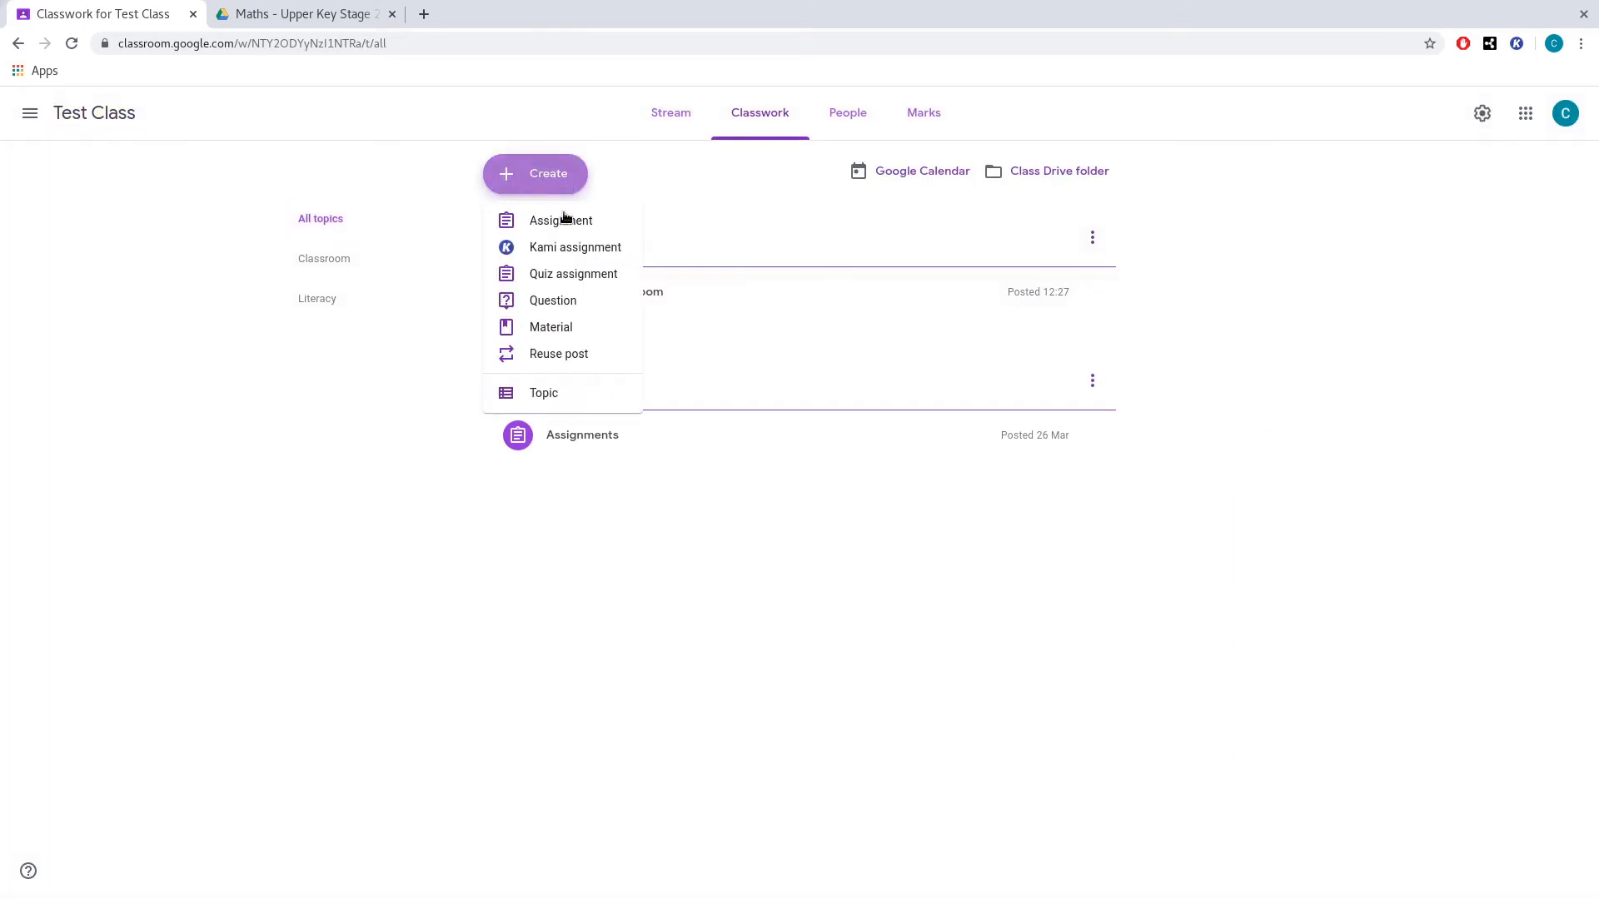
left_click(566, 283)
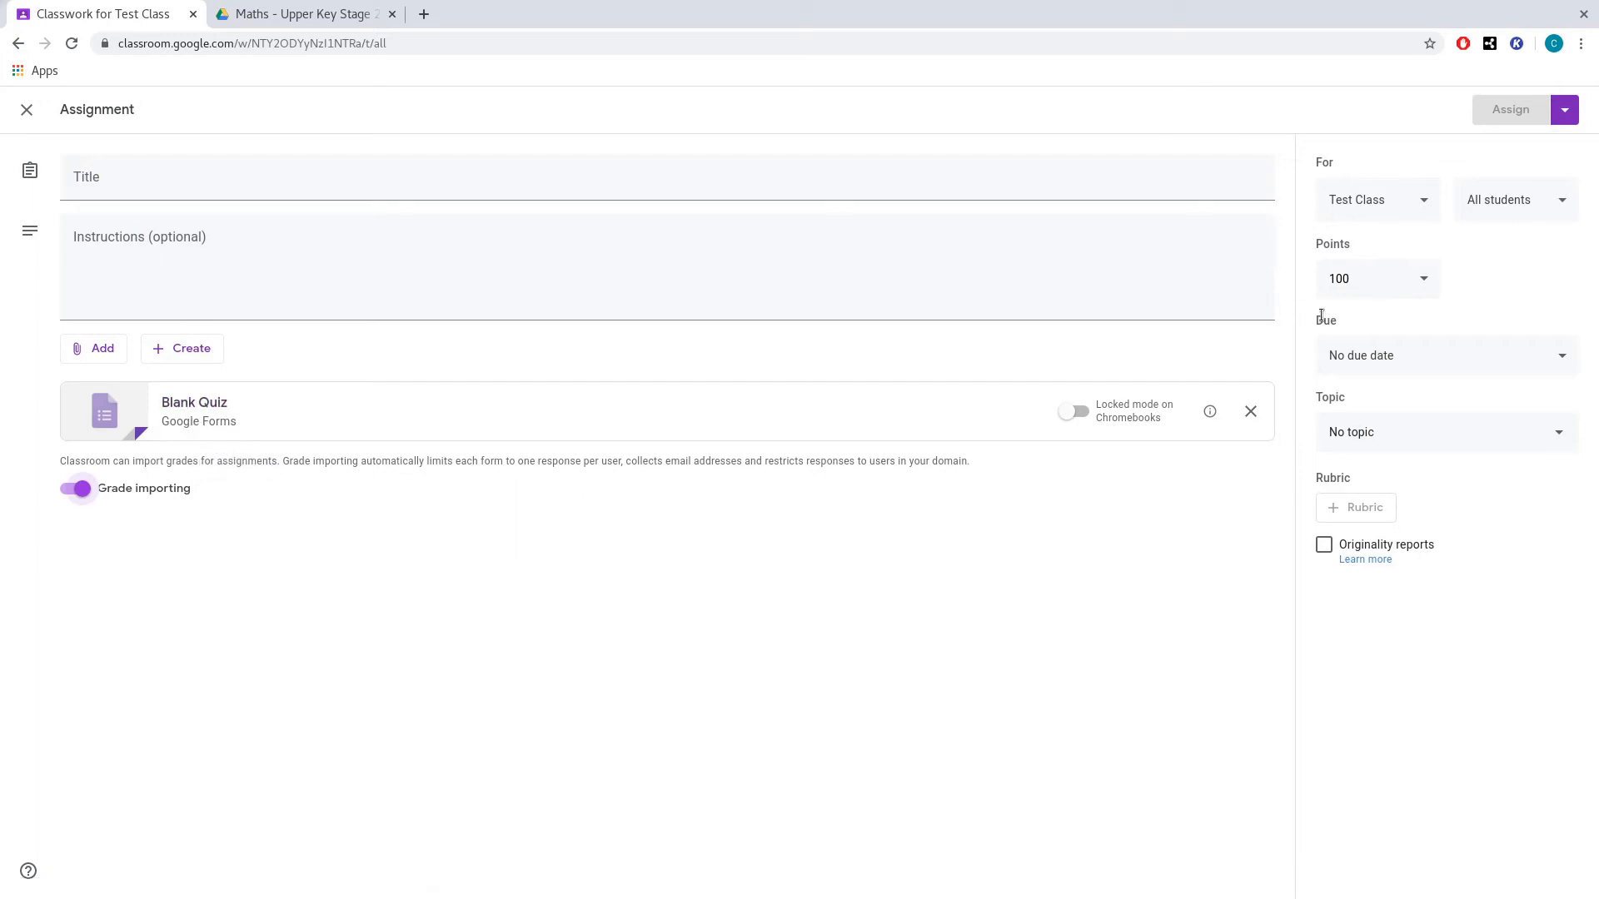
left_click(1379, 207)
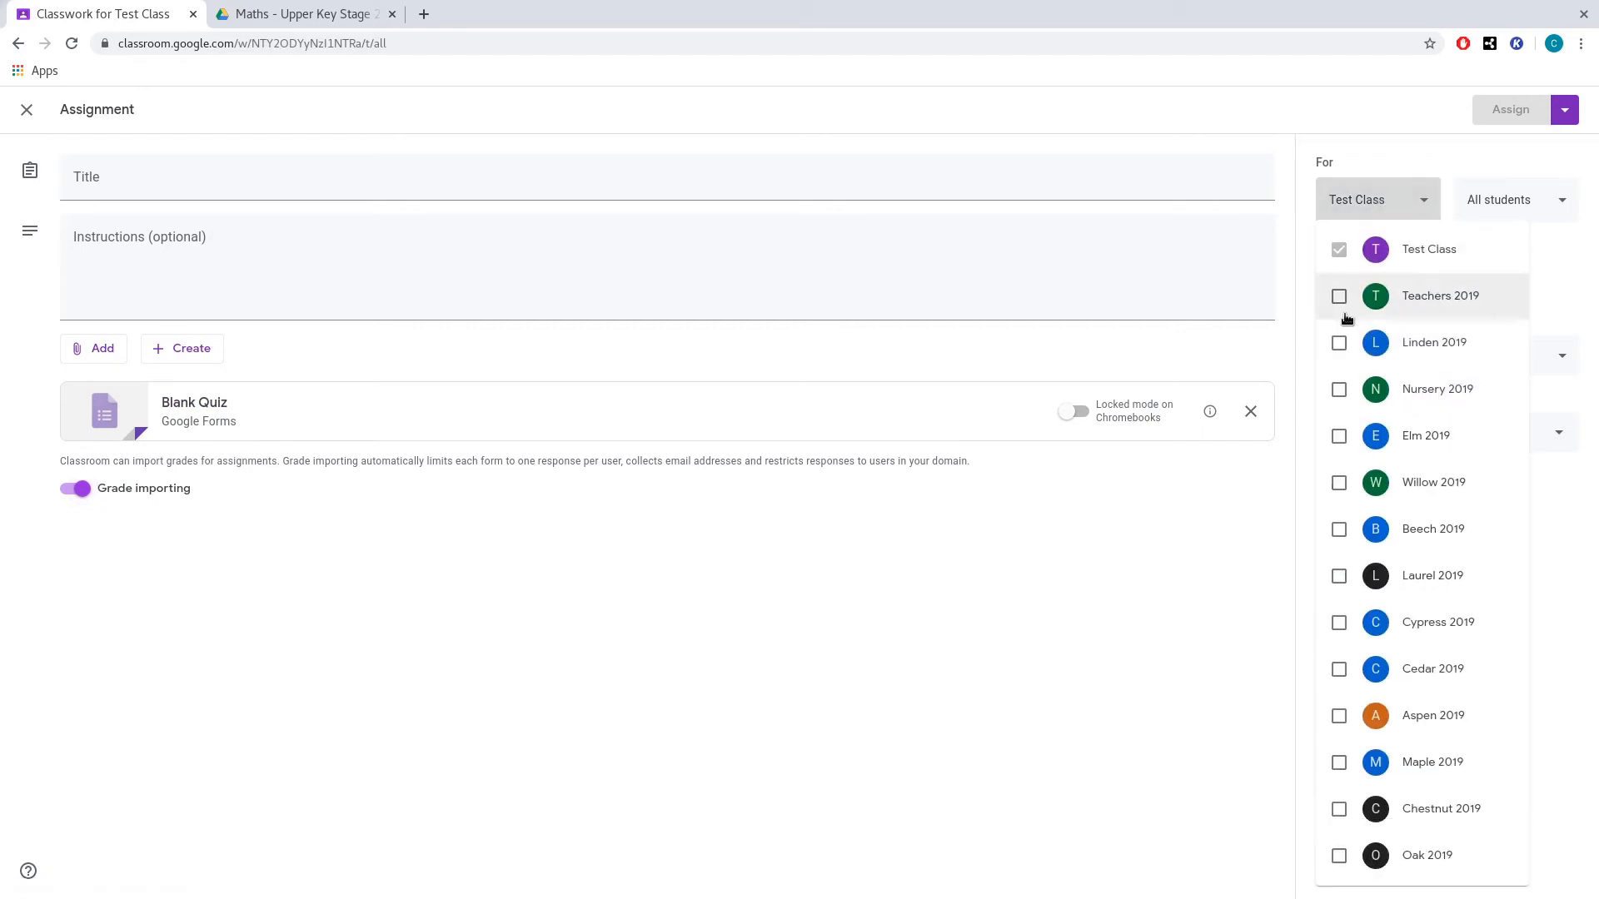
left_click(1374, 213)
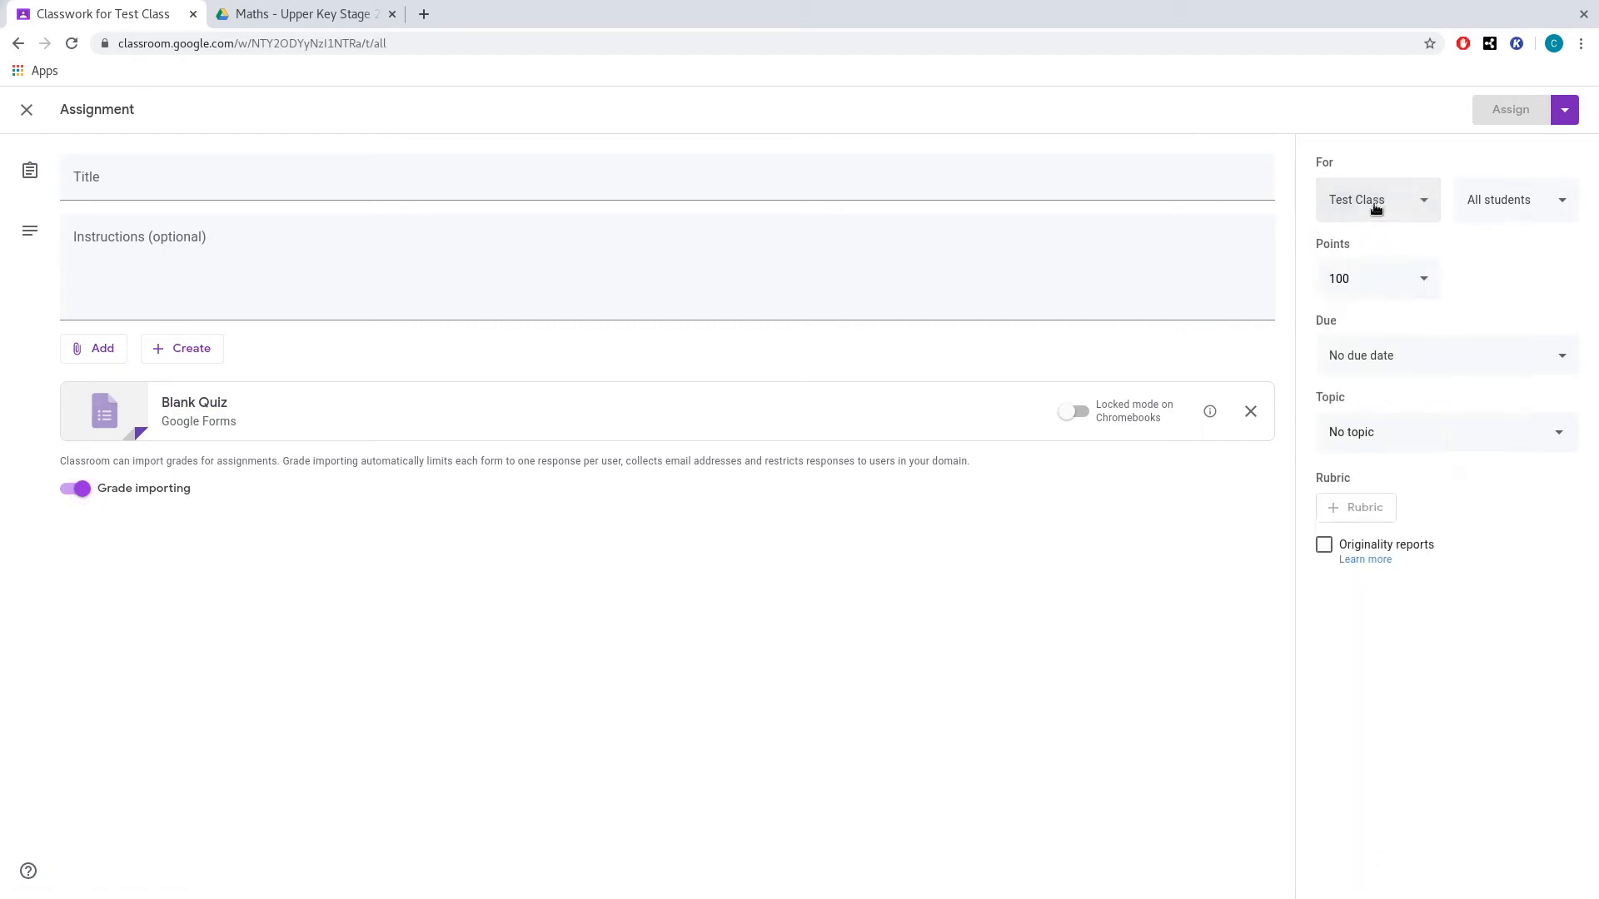
left_click(1520, 205)
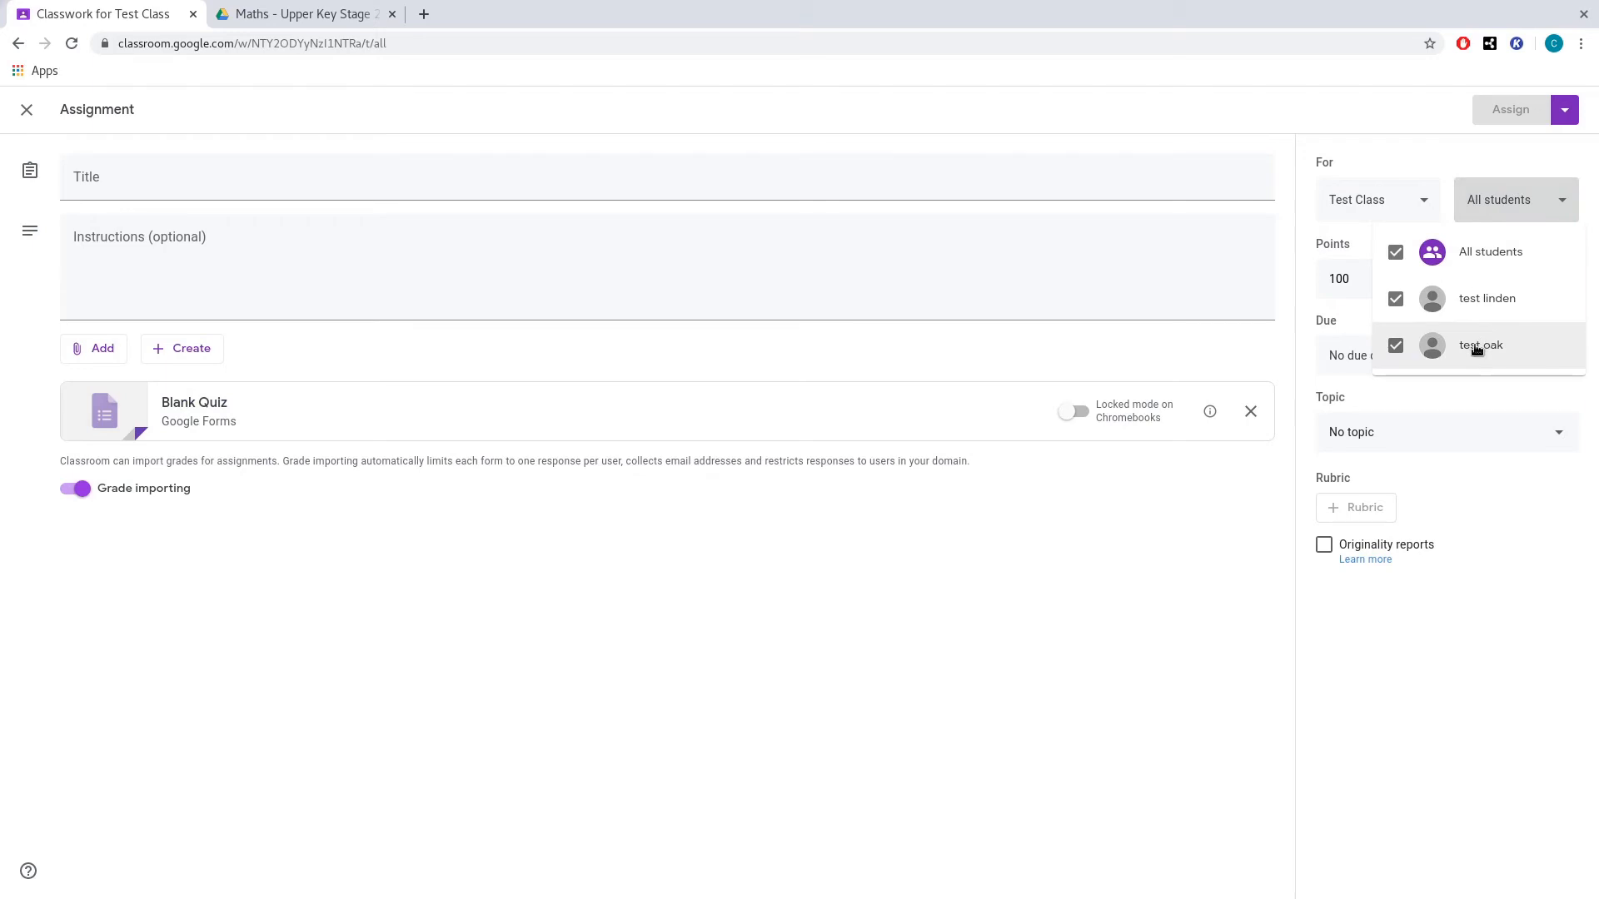
left_click(1388, 149)
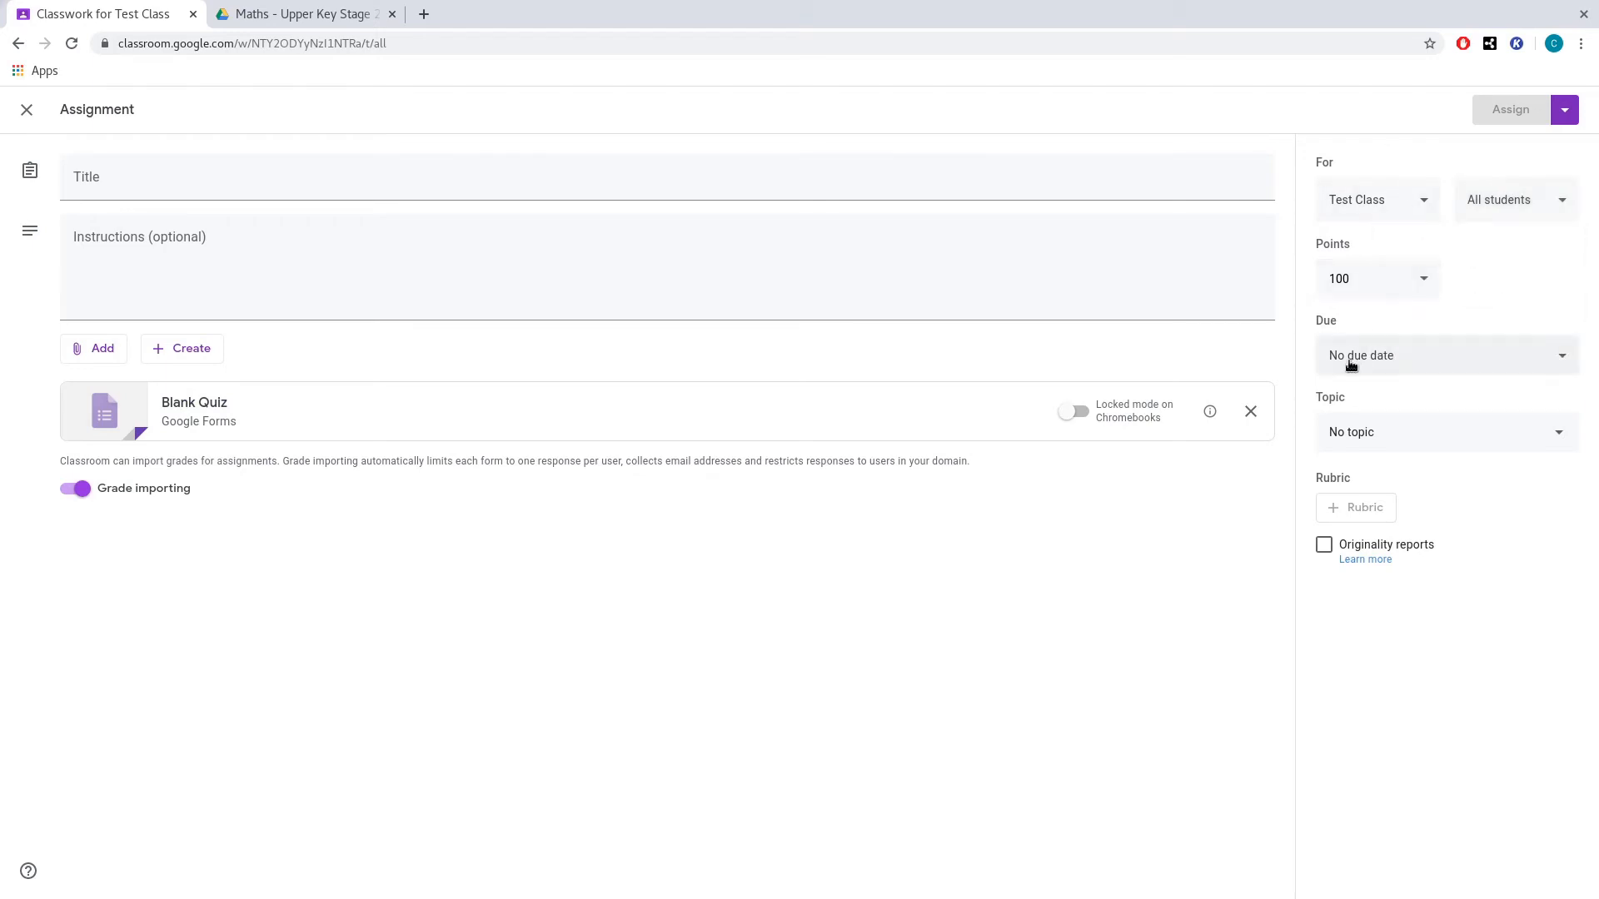
left_click(23, 110)
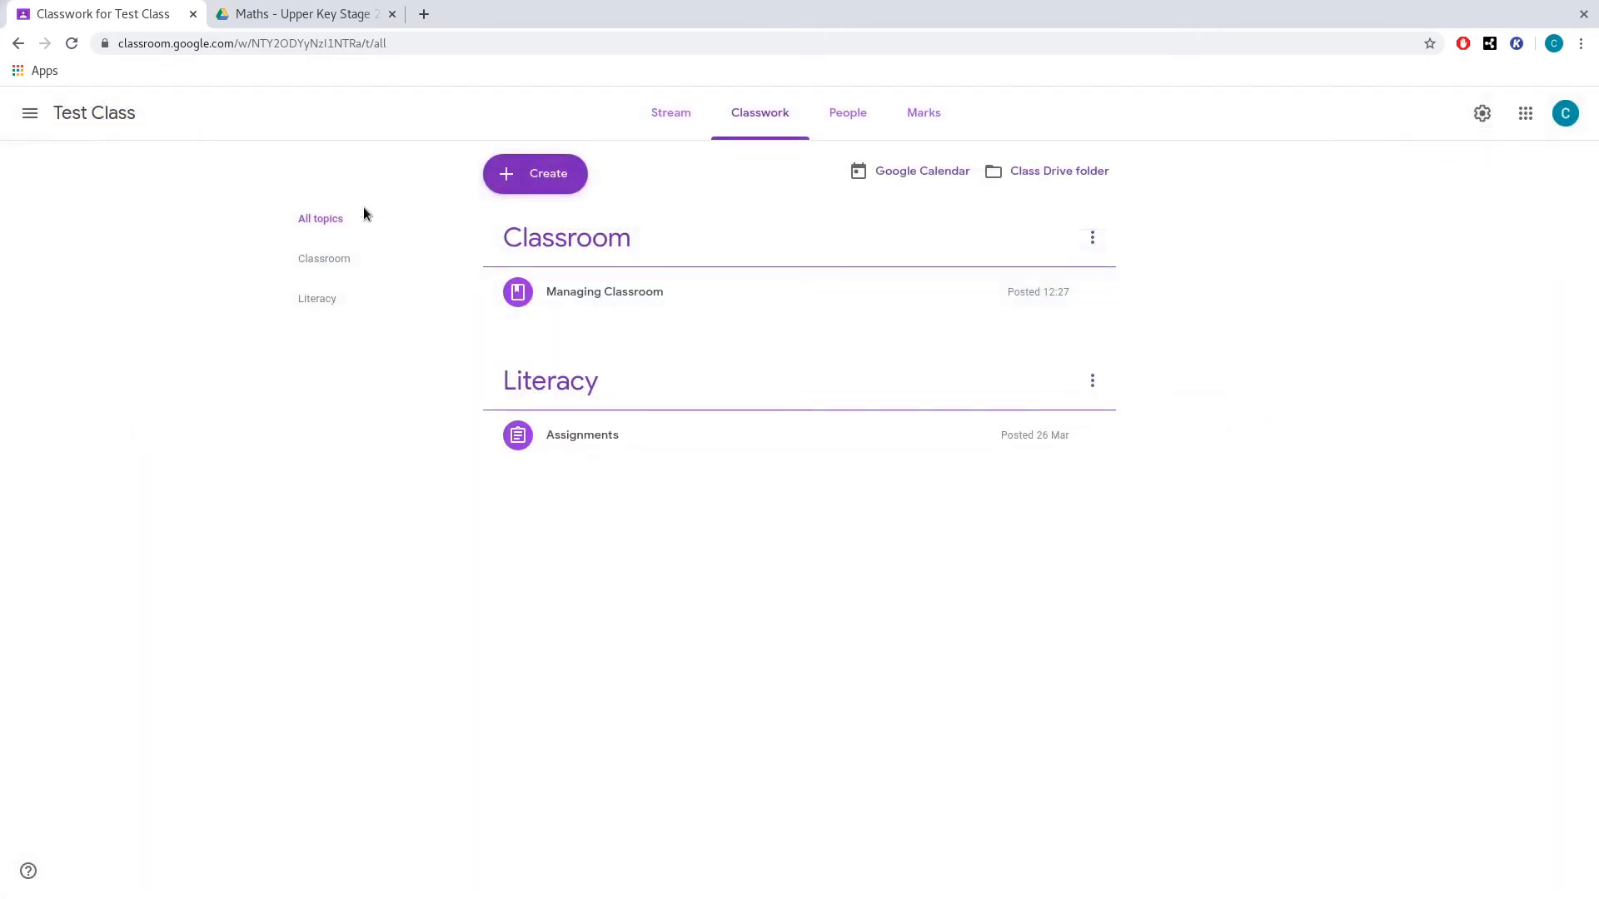
- Create a new assignment in Test Class with the title "Math - Fractions"
left_click(526, 172)
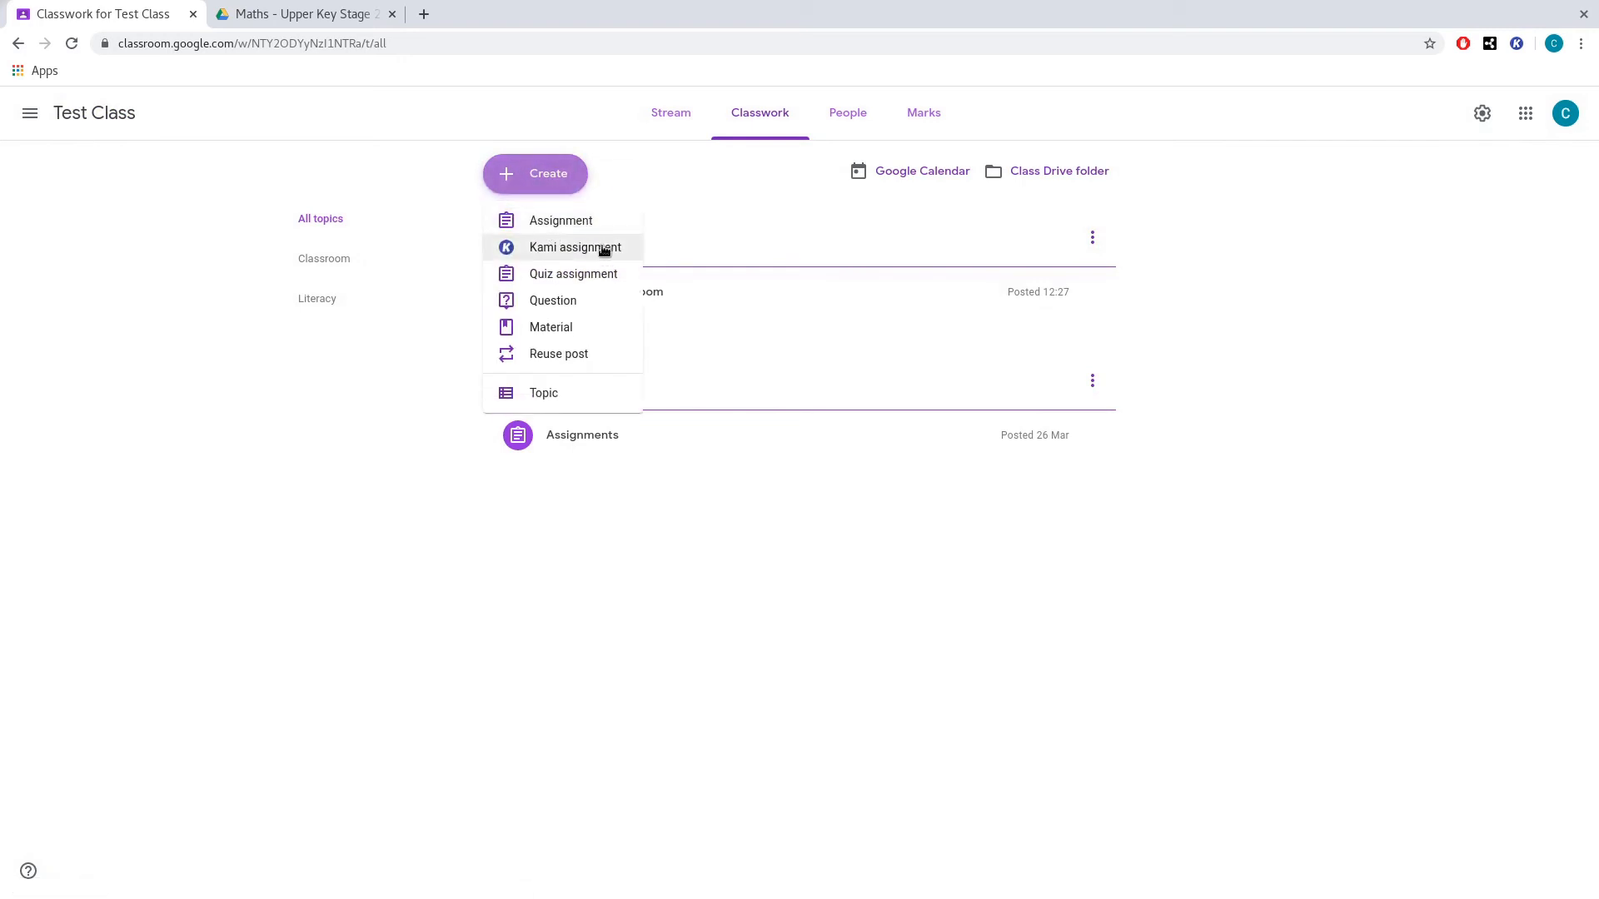
left_click(523, 221)
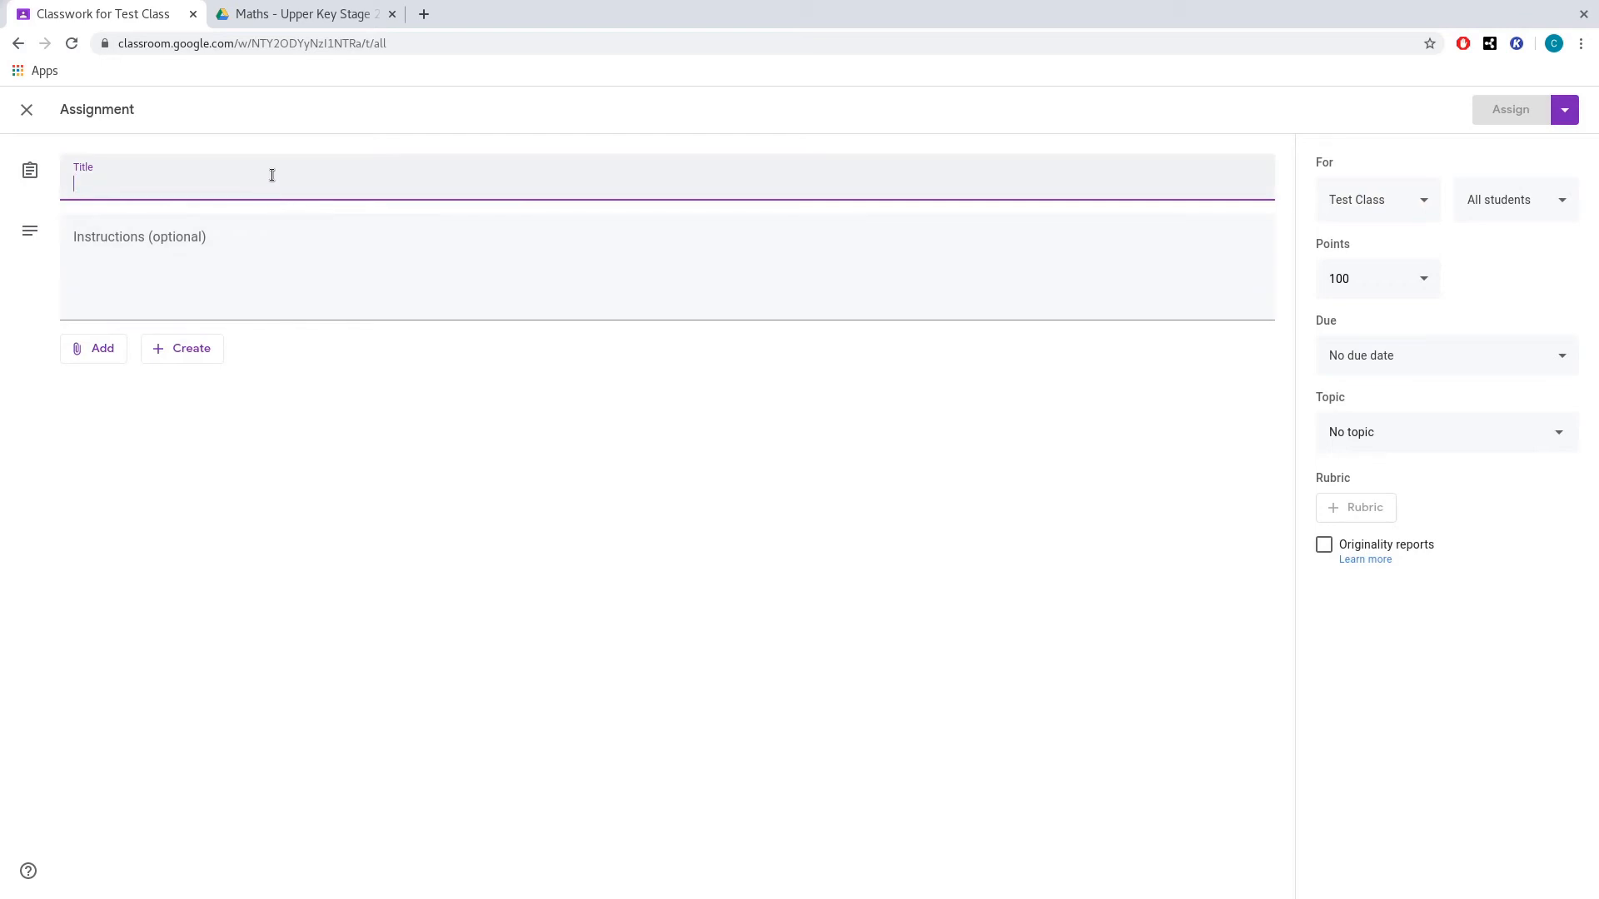
type("M")
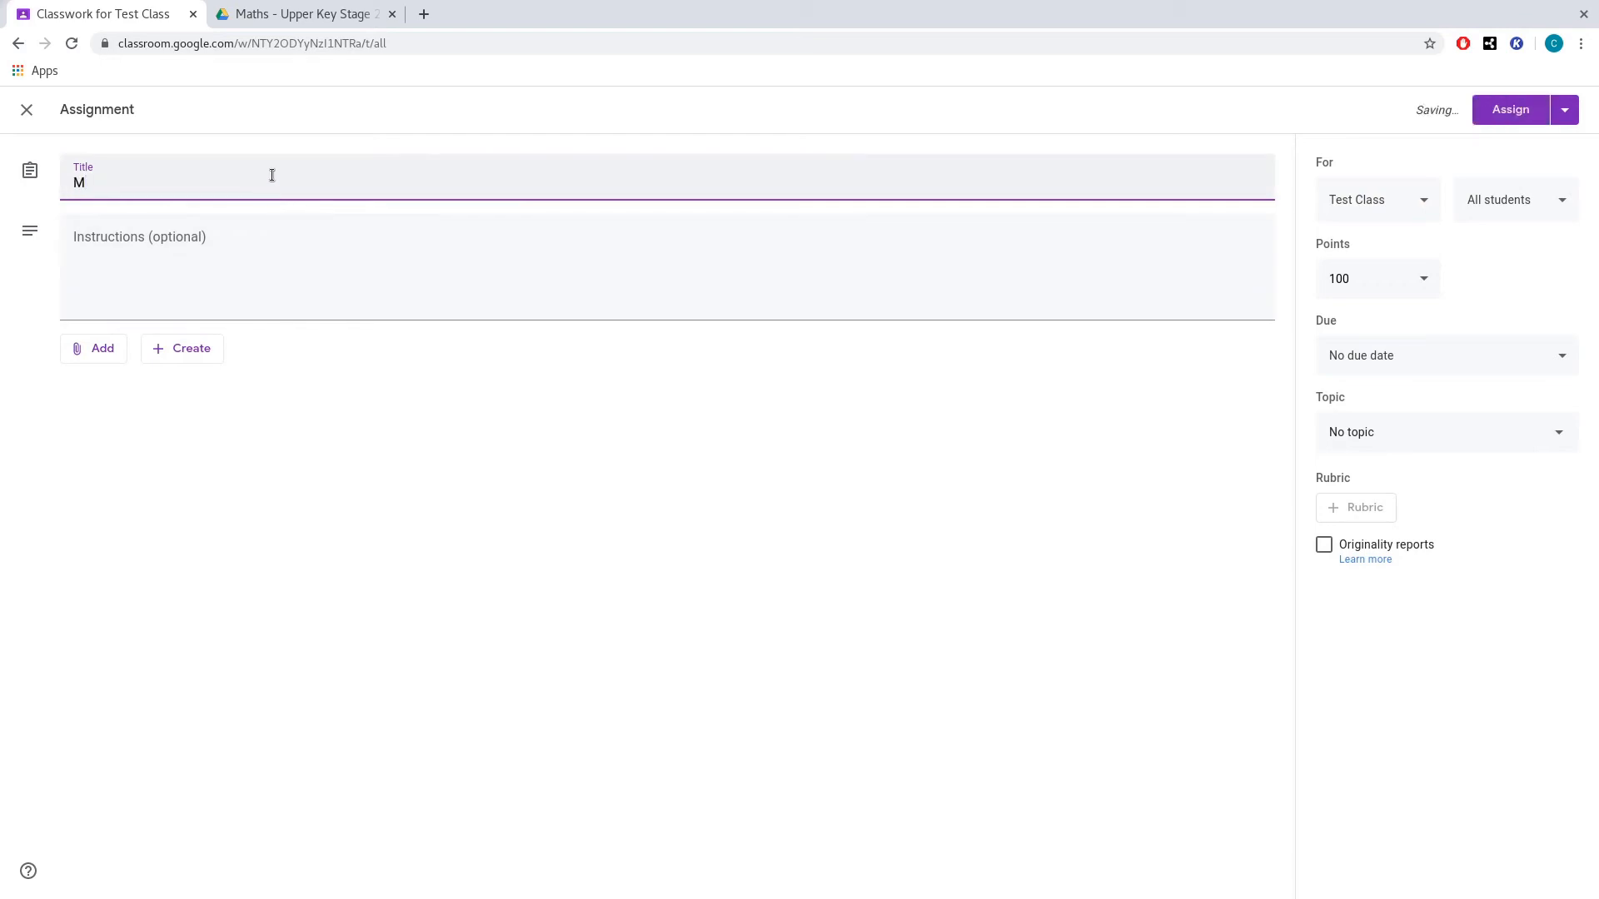
type("atg - Fractions")
key("Right")
key("Right")
key("Right")
key("Delete")
type("g")
key("BackSpace")
type("h")
- Attach "Find Percentages 1/4/20" from the Year 6 Maths folder of the Upper Key Stage 2 Classroom Resources shared drive, making a copy for each student
left_click(100, 354)
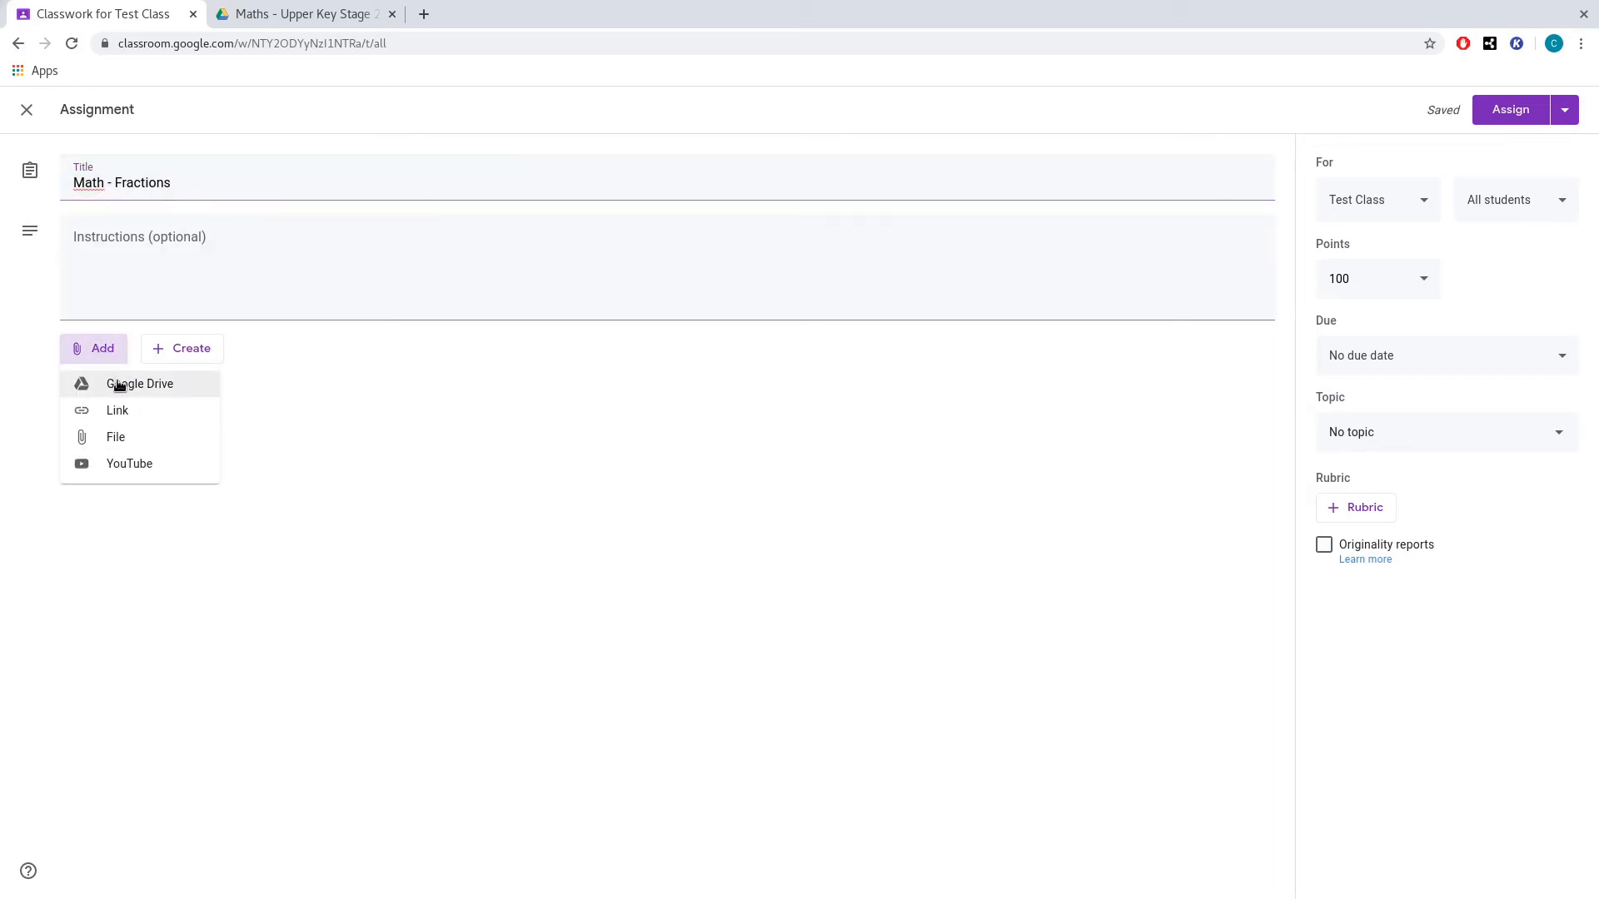
left_click(123, 387)
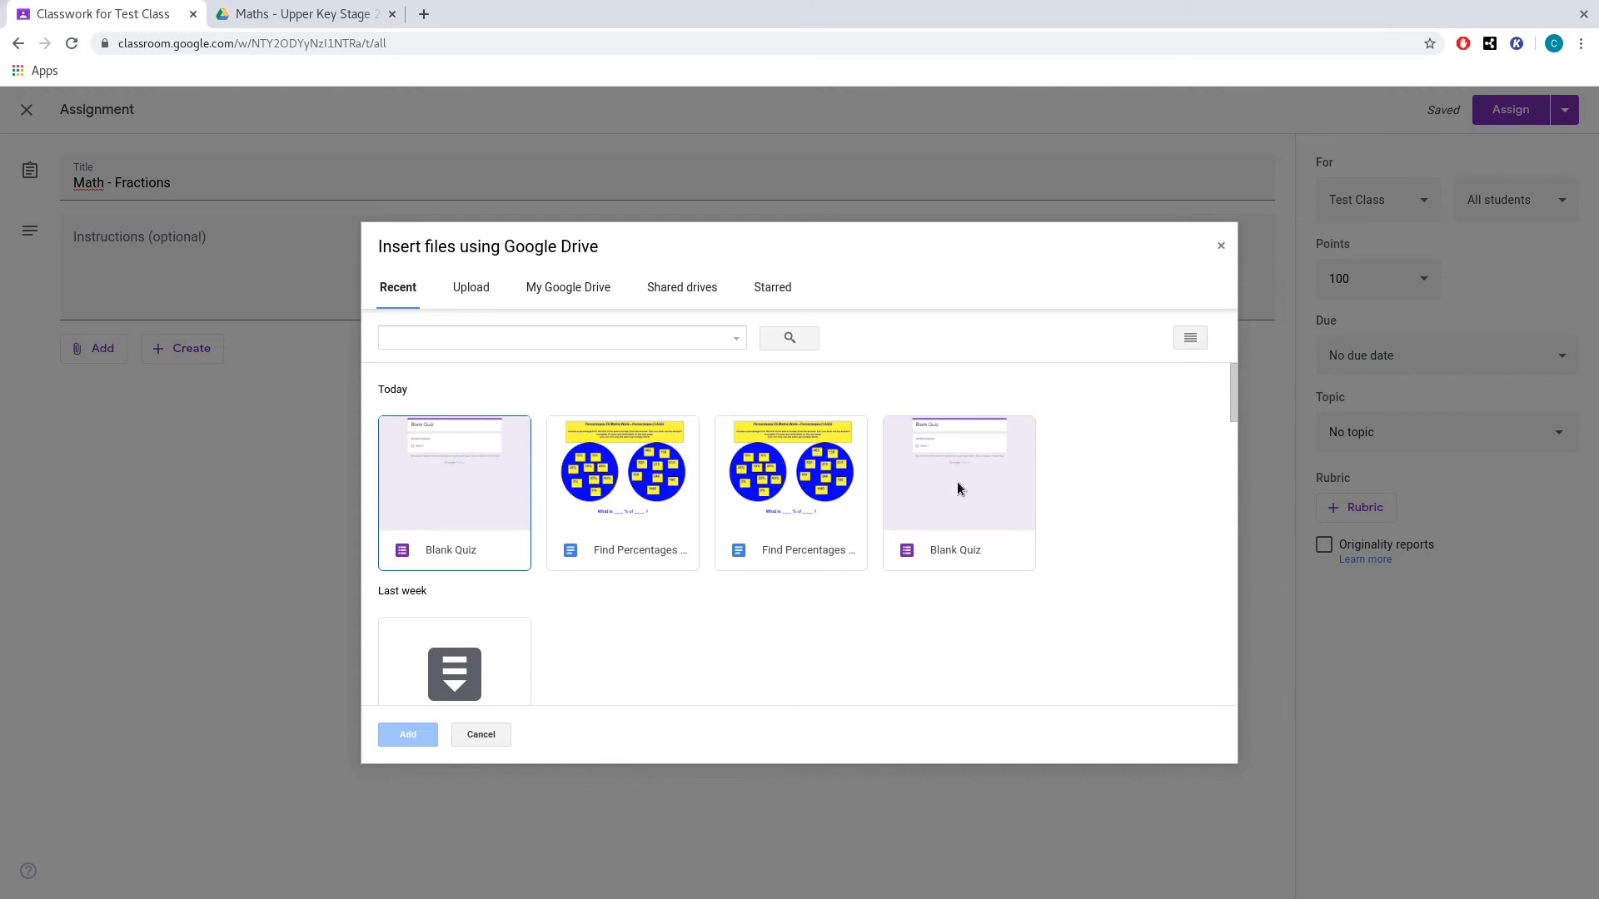
left_click(652, 479)
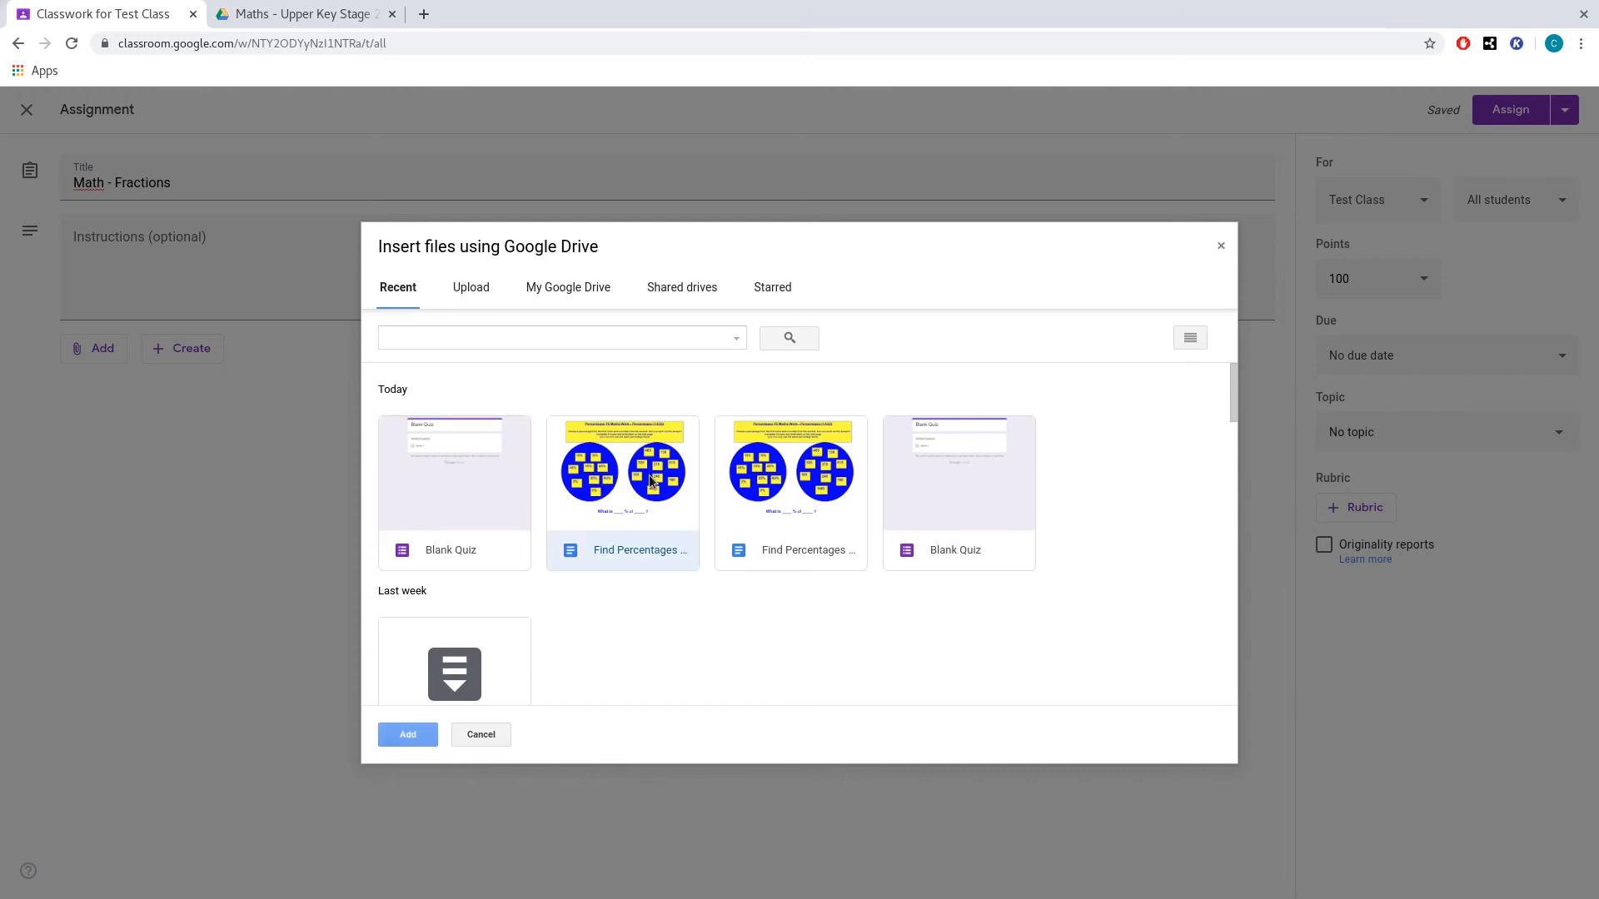
left_click(682, 298)
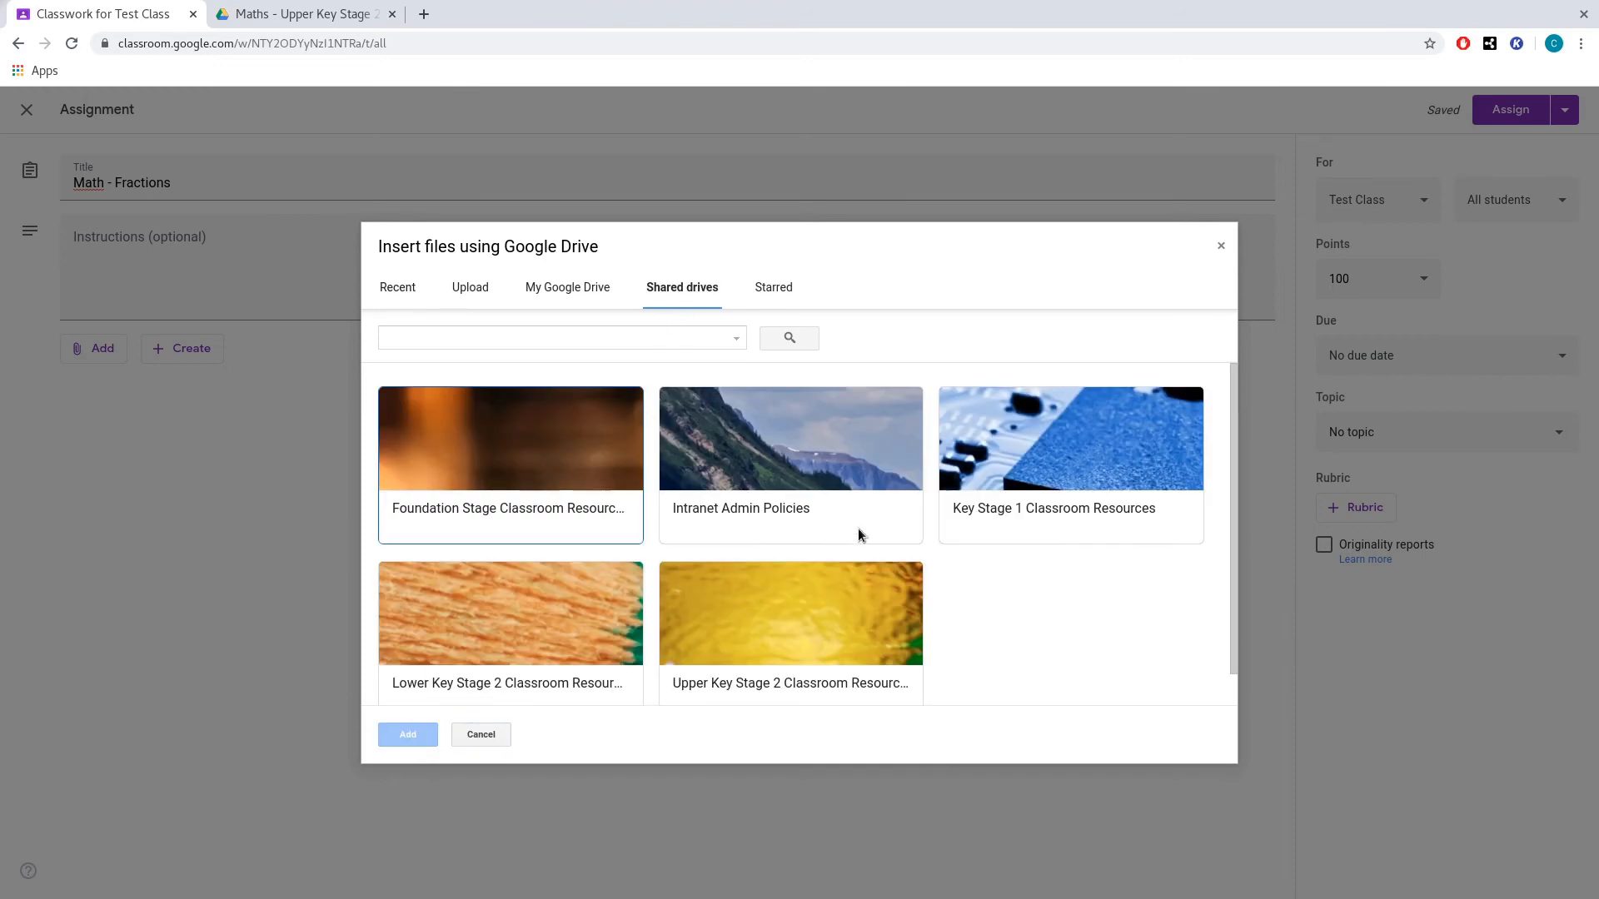
scroll(826, 615, "down", 1)
double_click(827, 605)
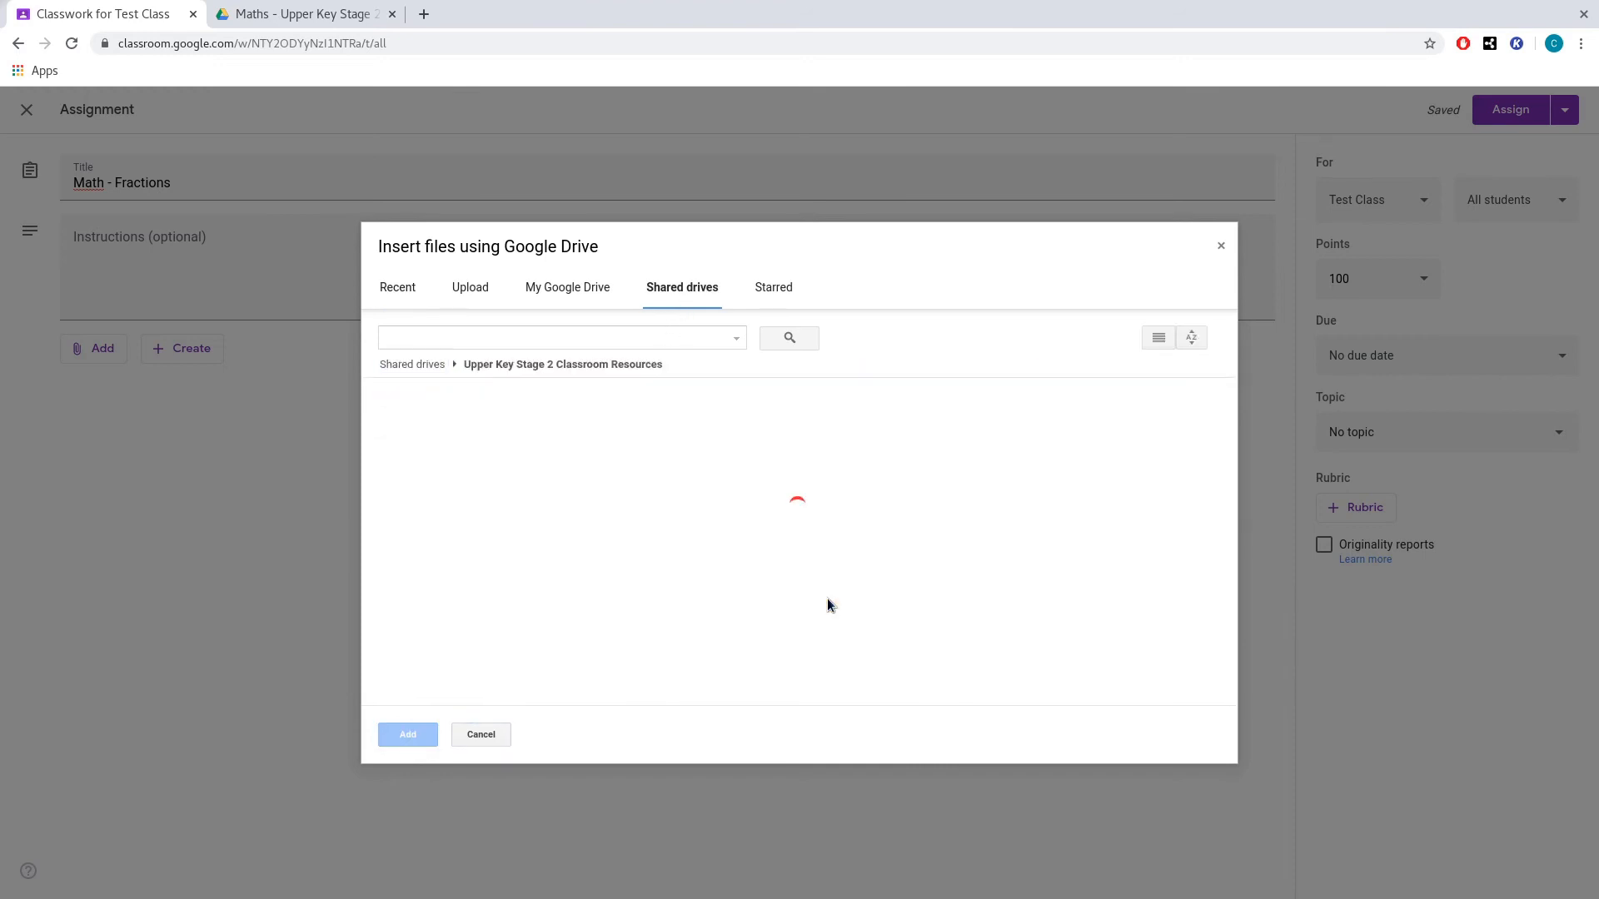
double_click(751, 448)
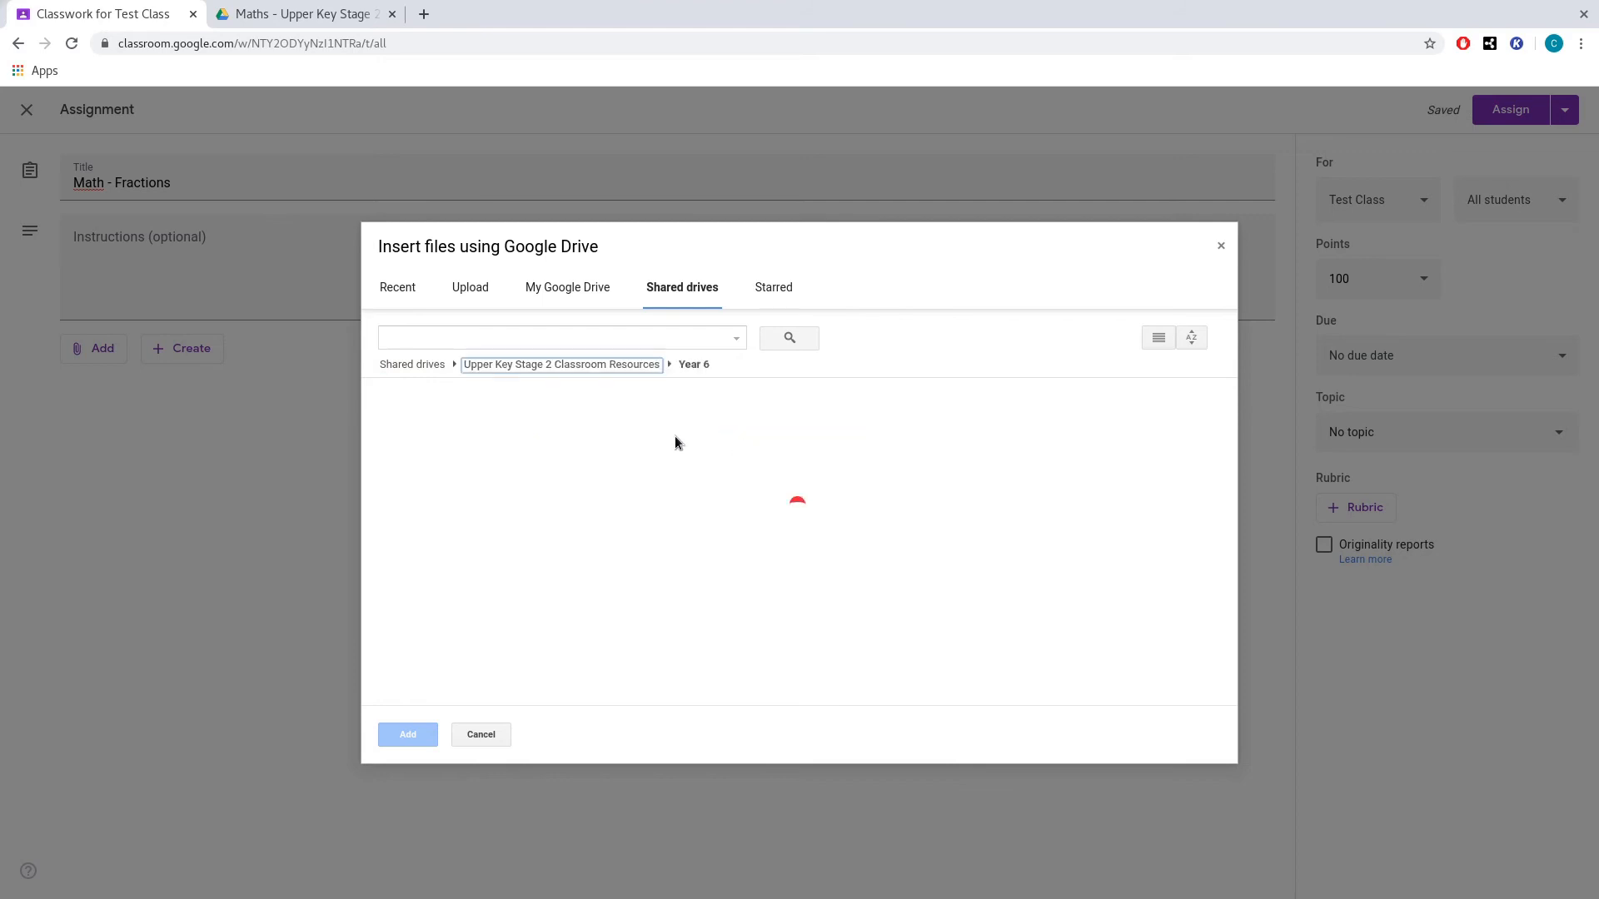
double_click(495, 450)
left_click(492, 458)
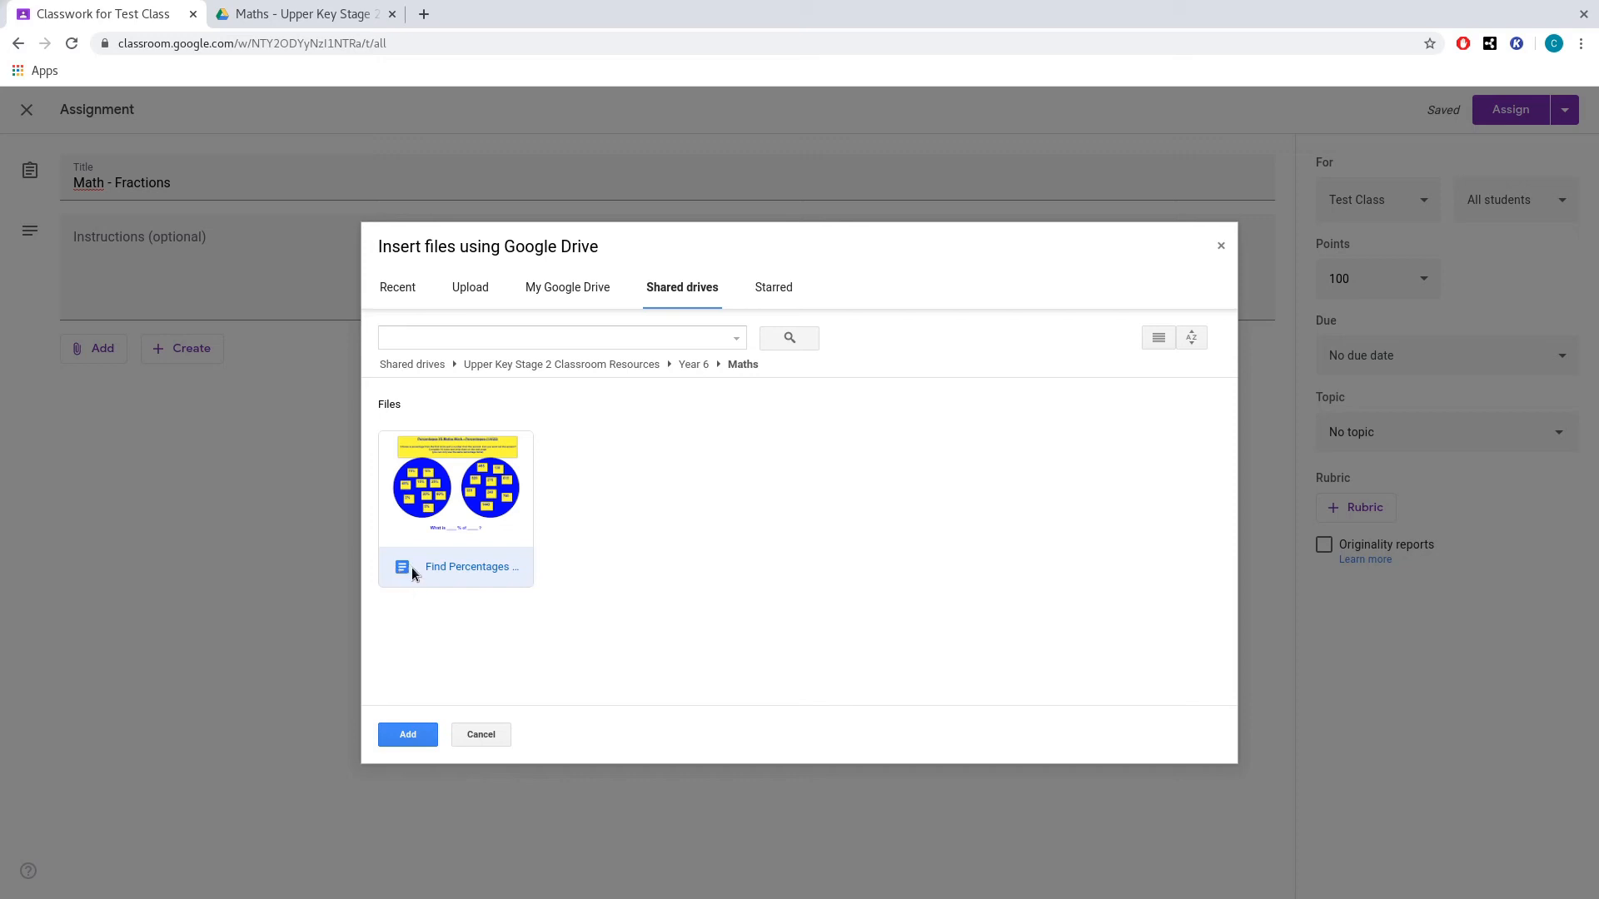
left_click(413, 732)
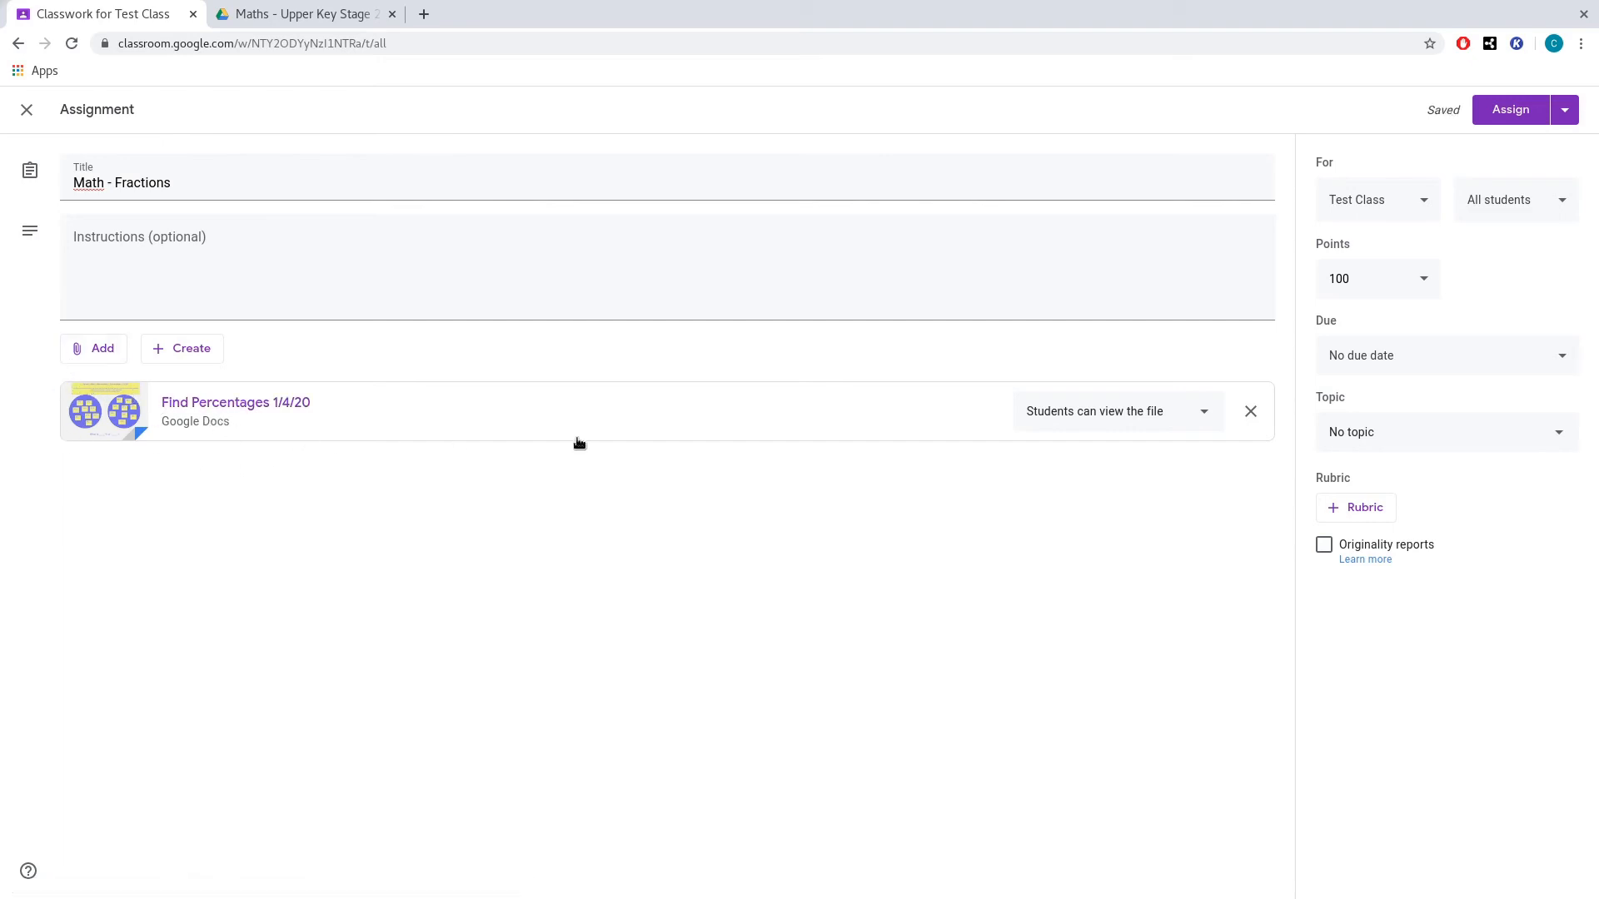
left_click(1208, 416)
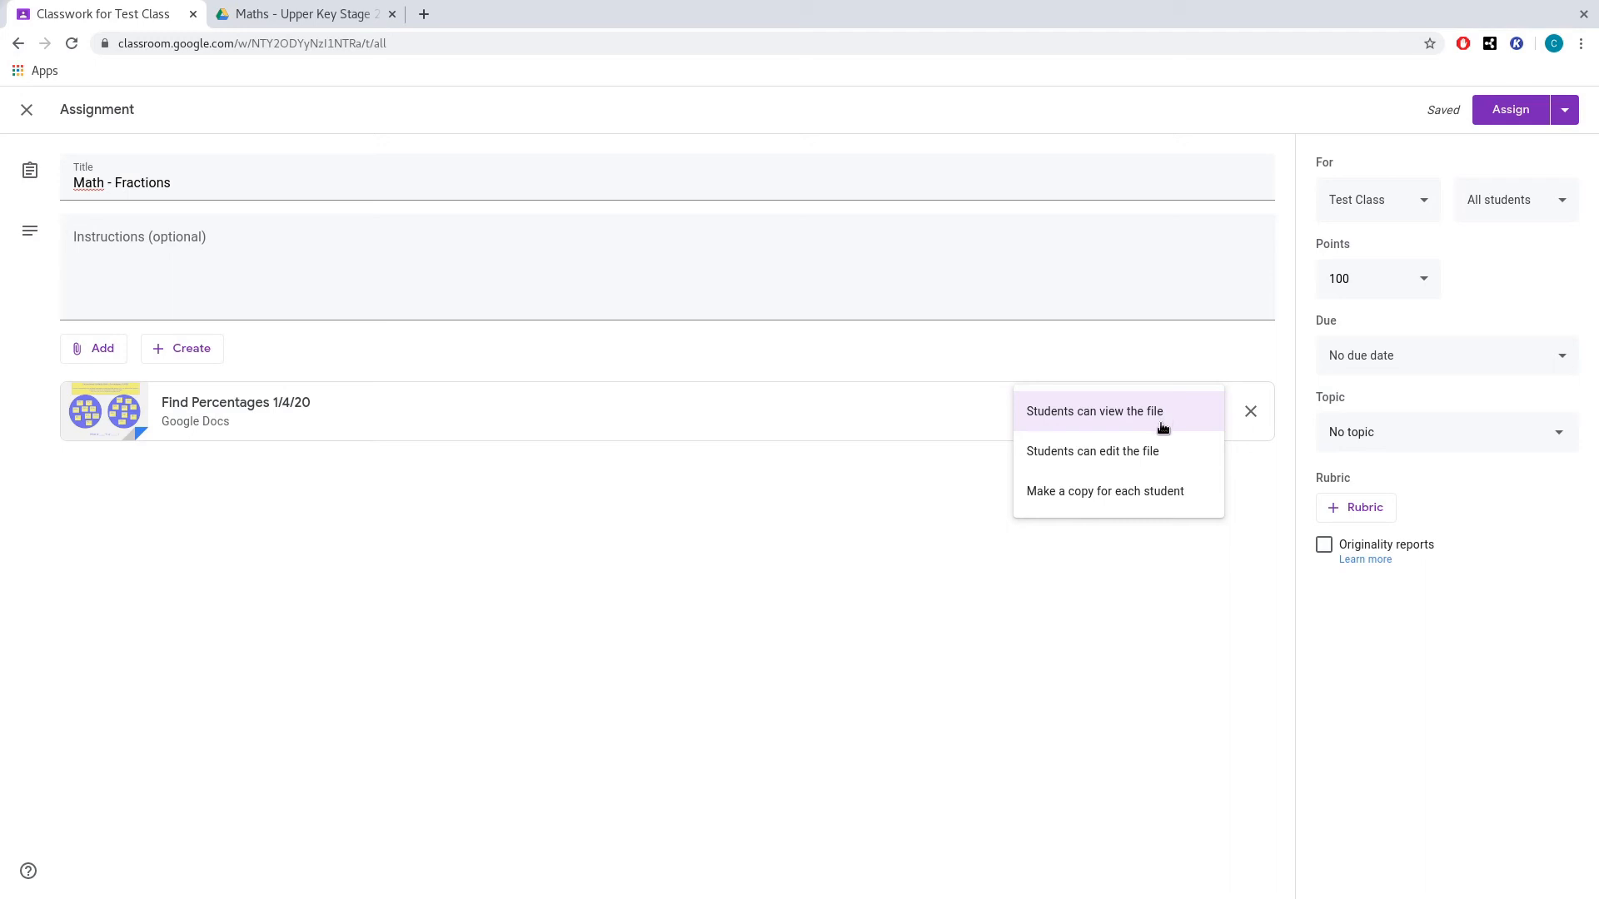
left_click(1124, 504)
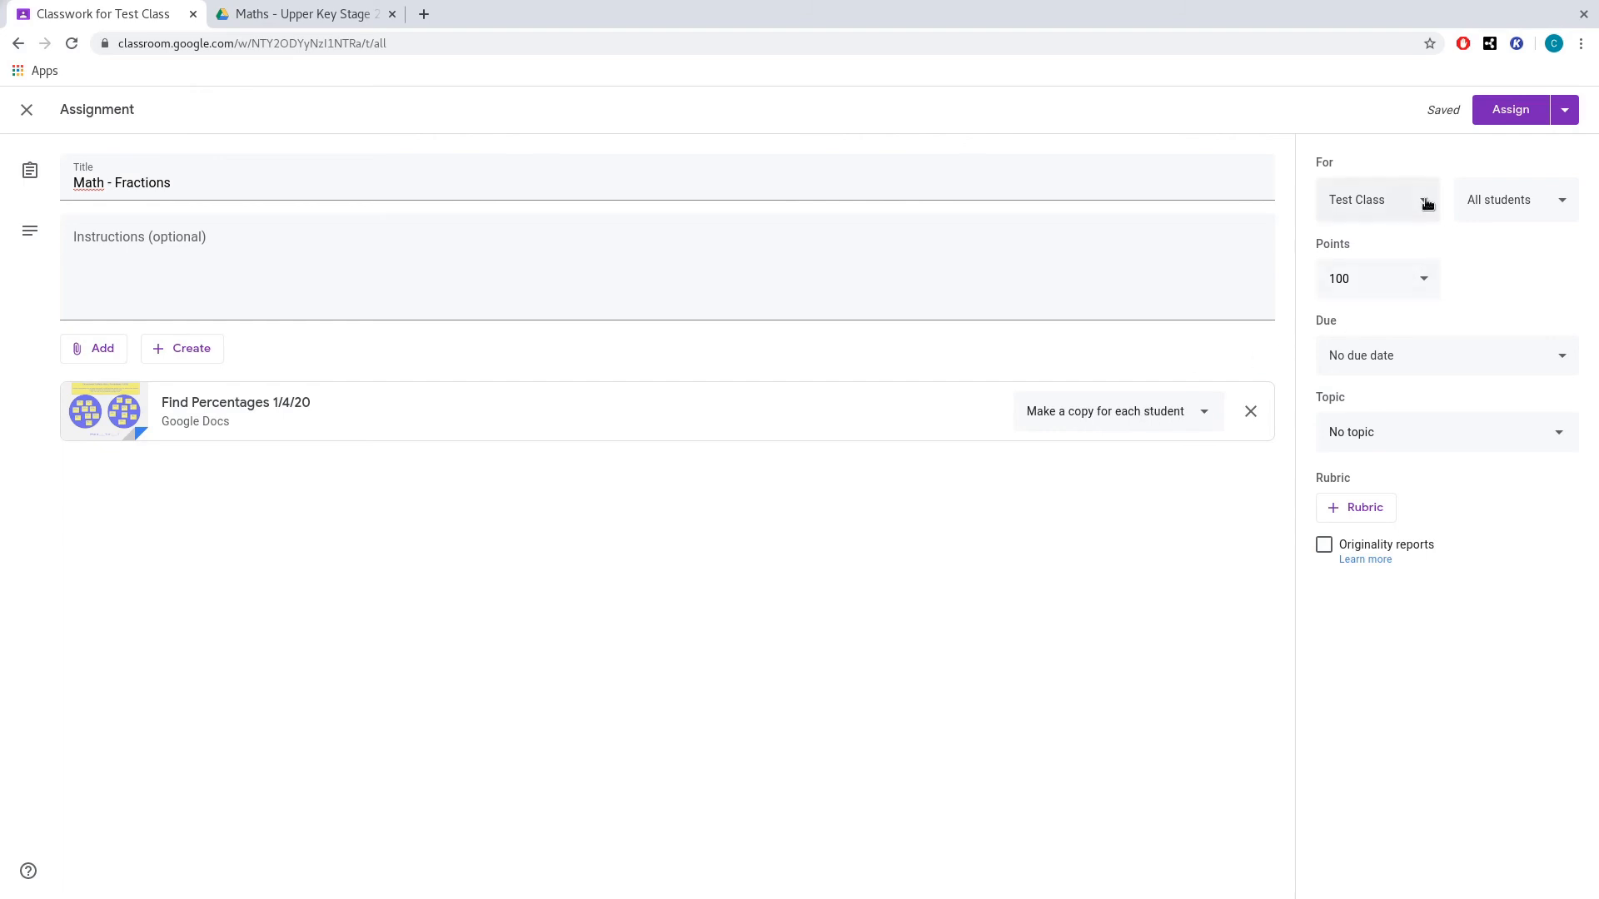
- Limit the assignment's recipients in Test Class to only the first individually listed student
left_click(1496, 200)
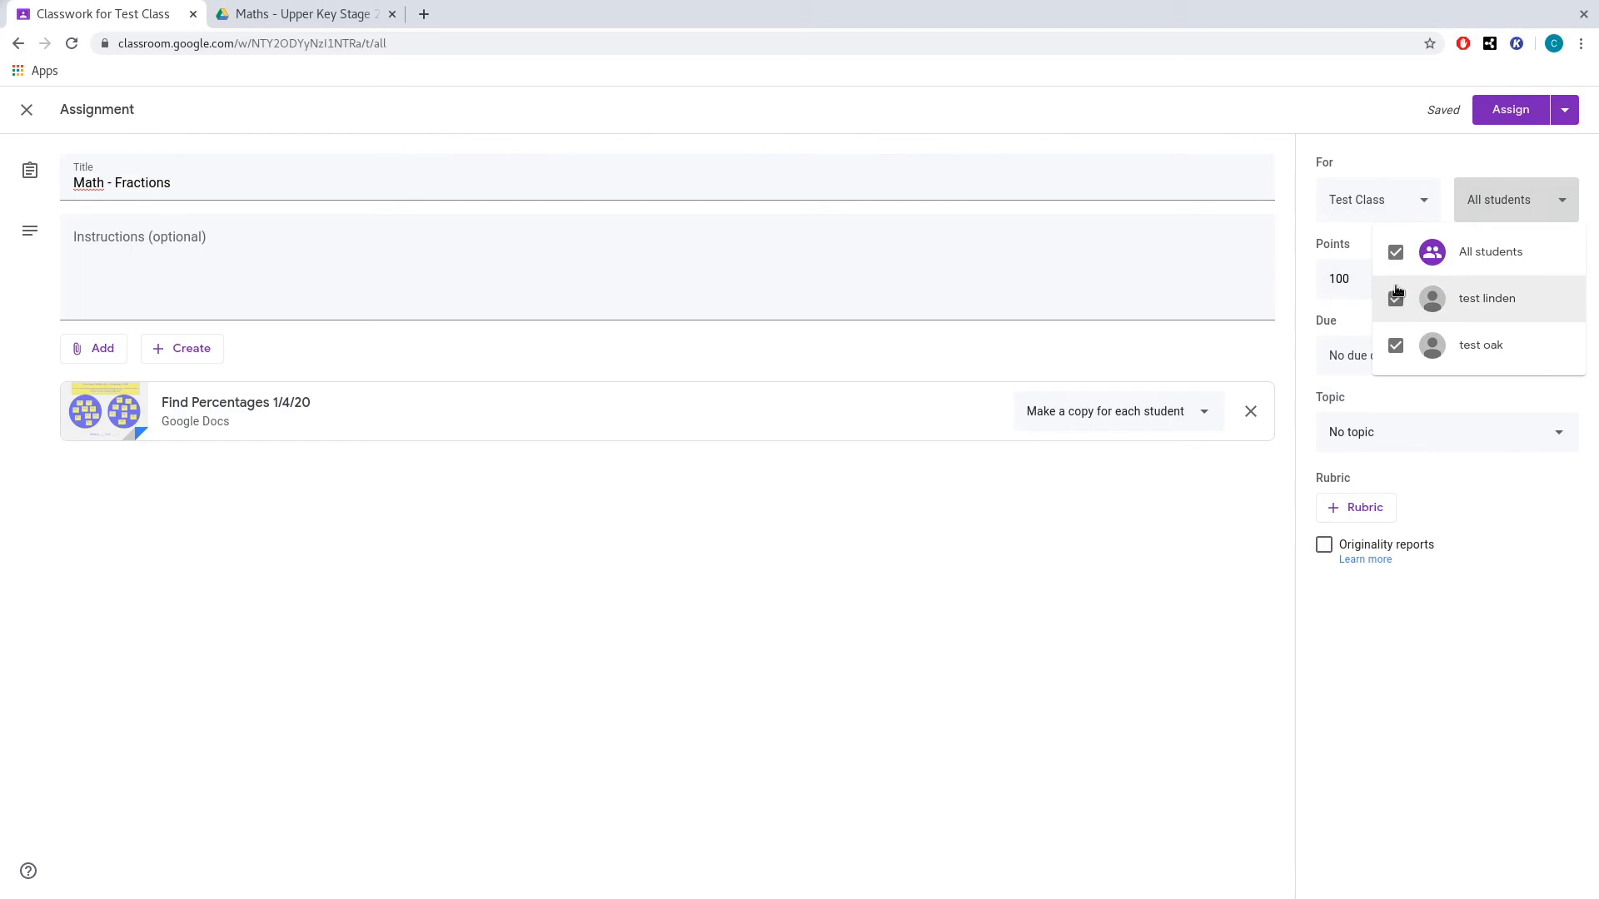
left_click(1396, 254)
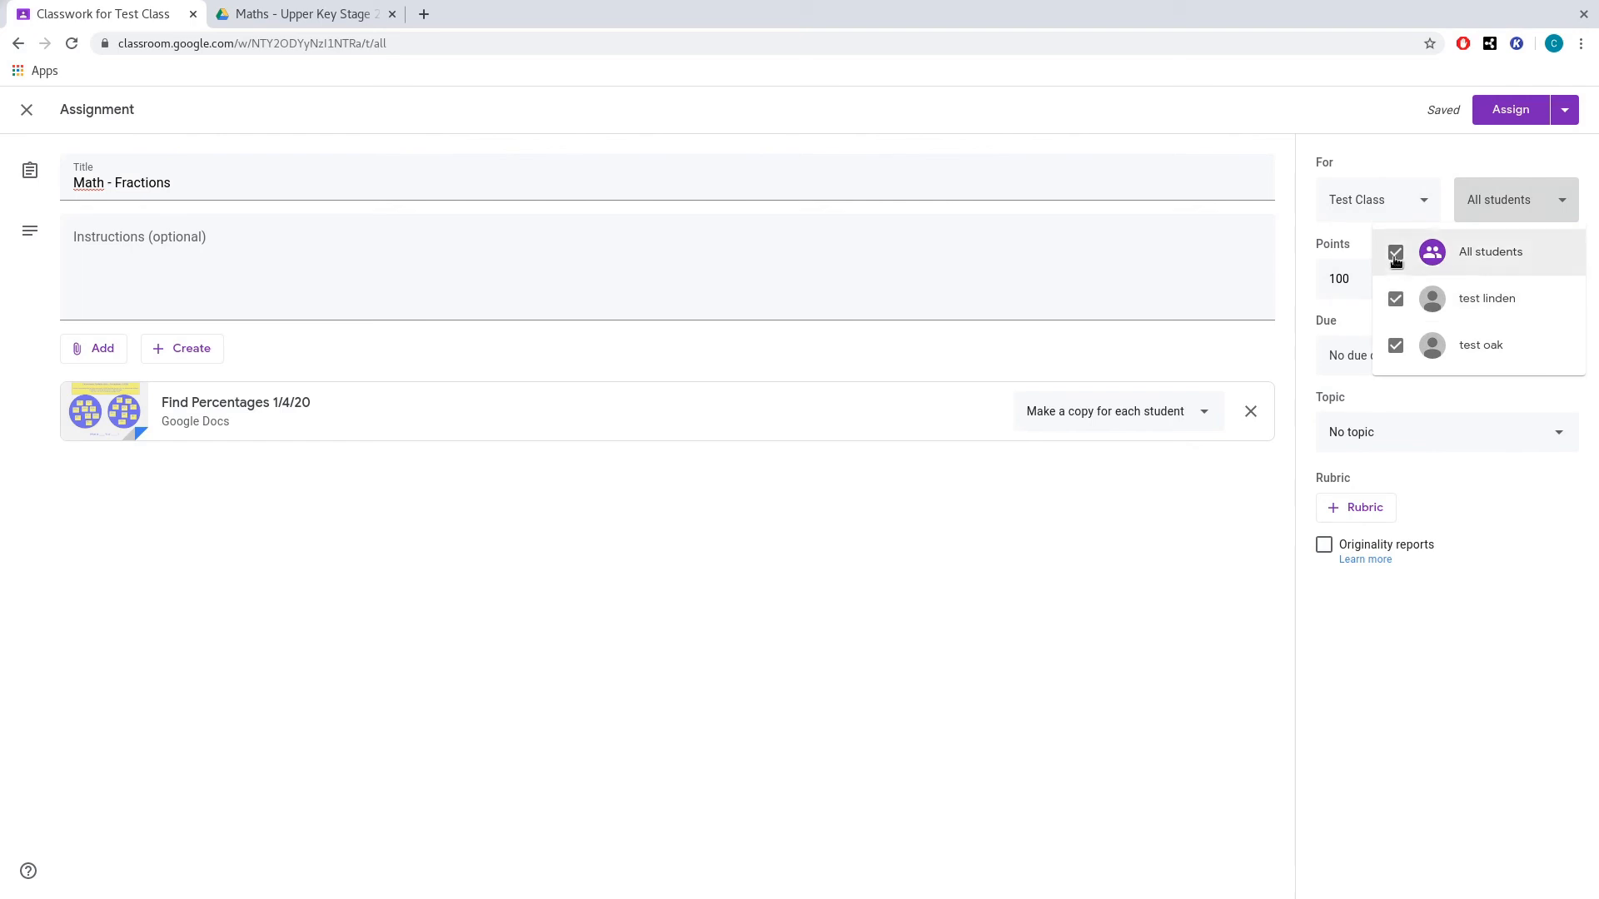
left_click(1396, 300)
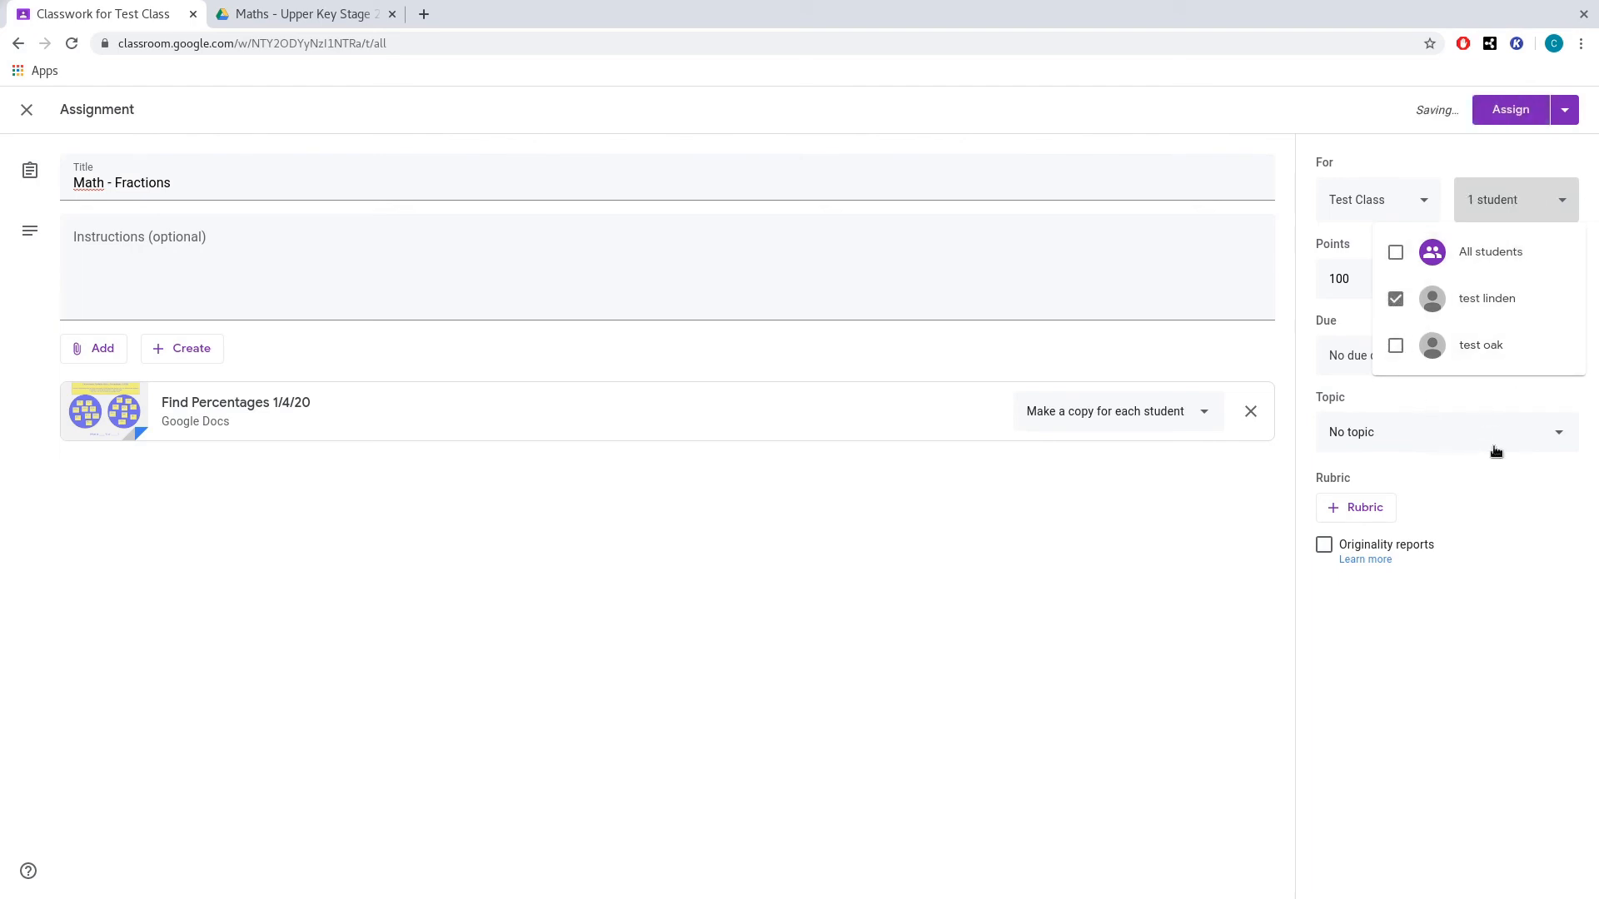
left_click(1491, 590)
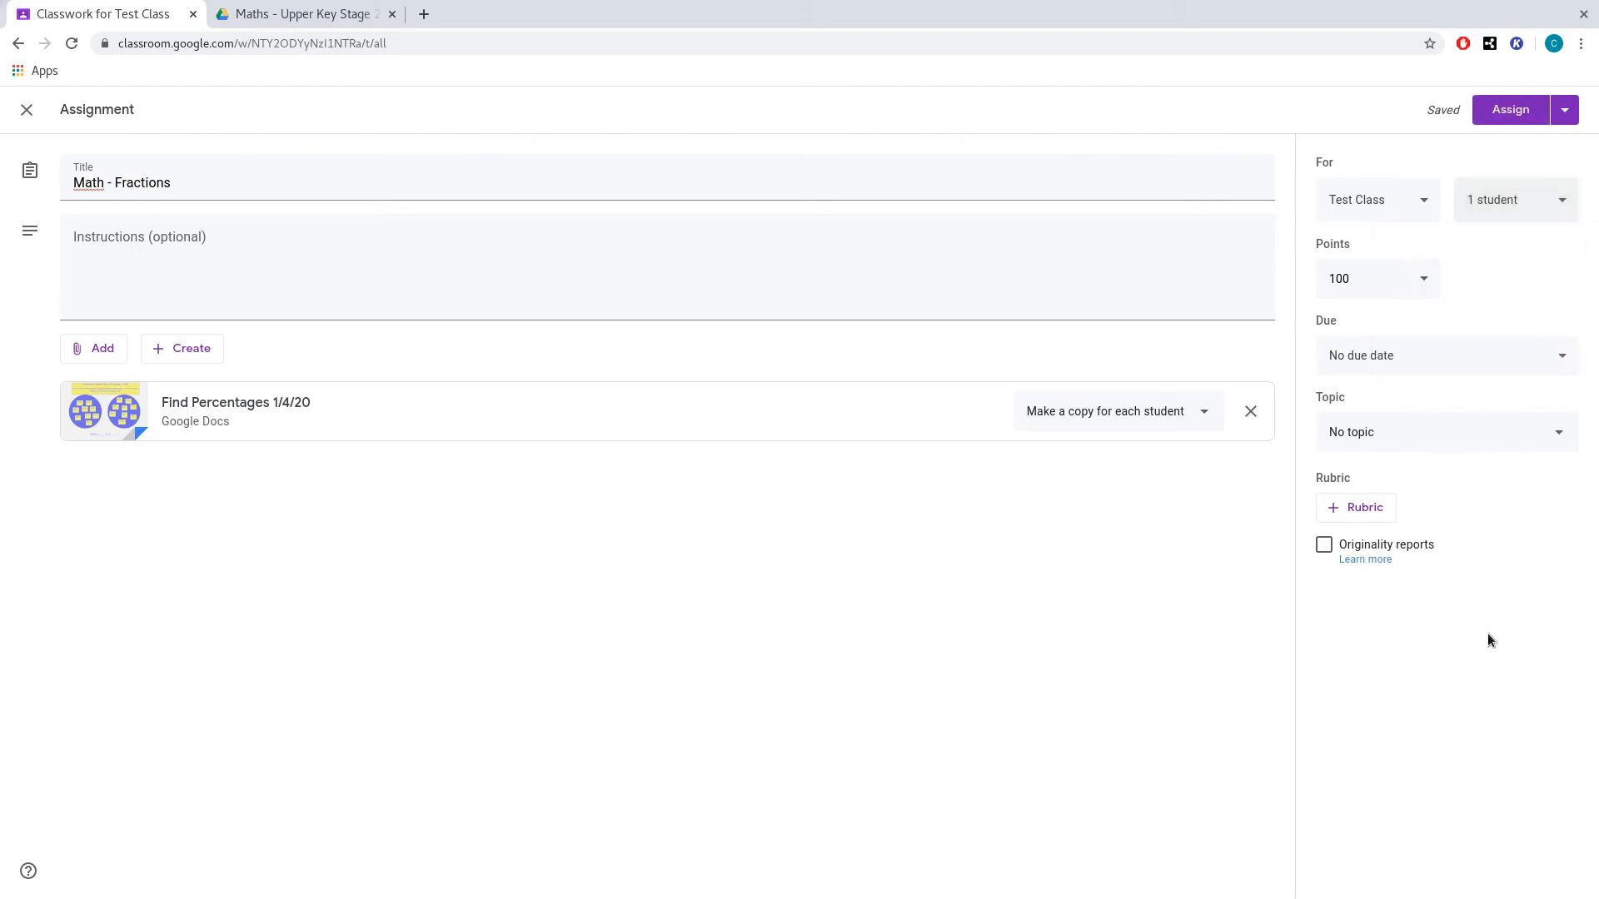
- Set the assignment's due date to 8 Apr 2020 without a time
left_click(1479, 358)
left_click(1453, 426)
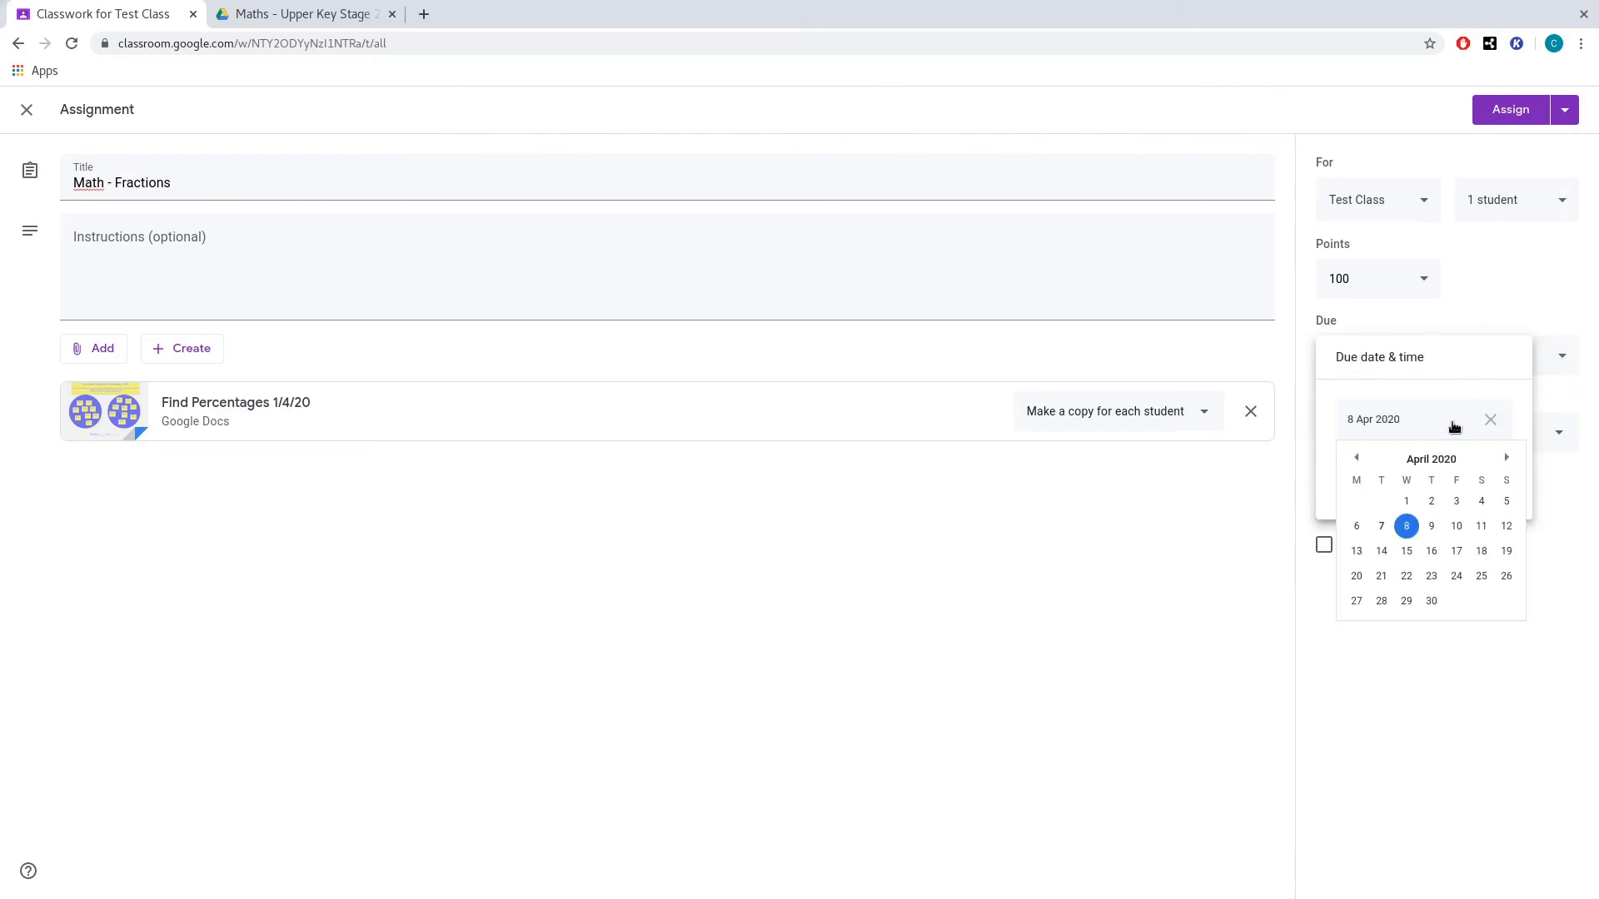
left_click(1415, 356)
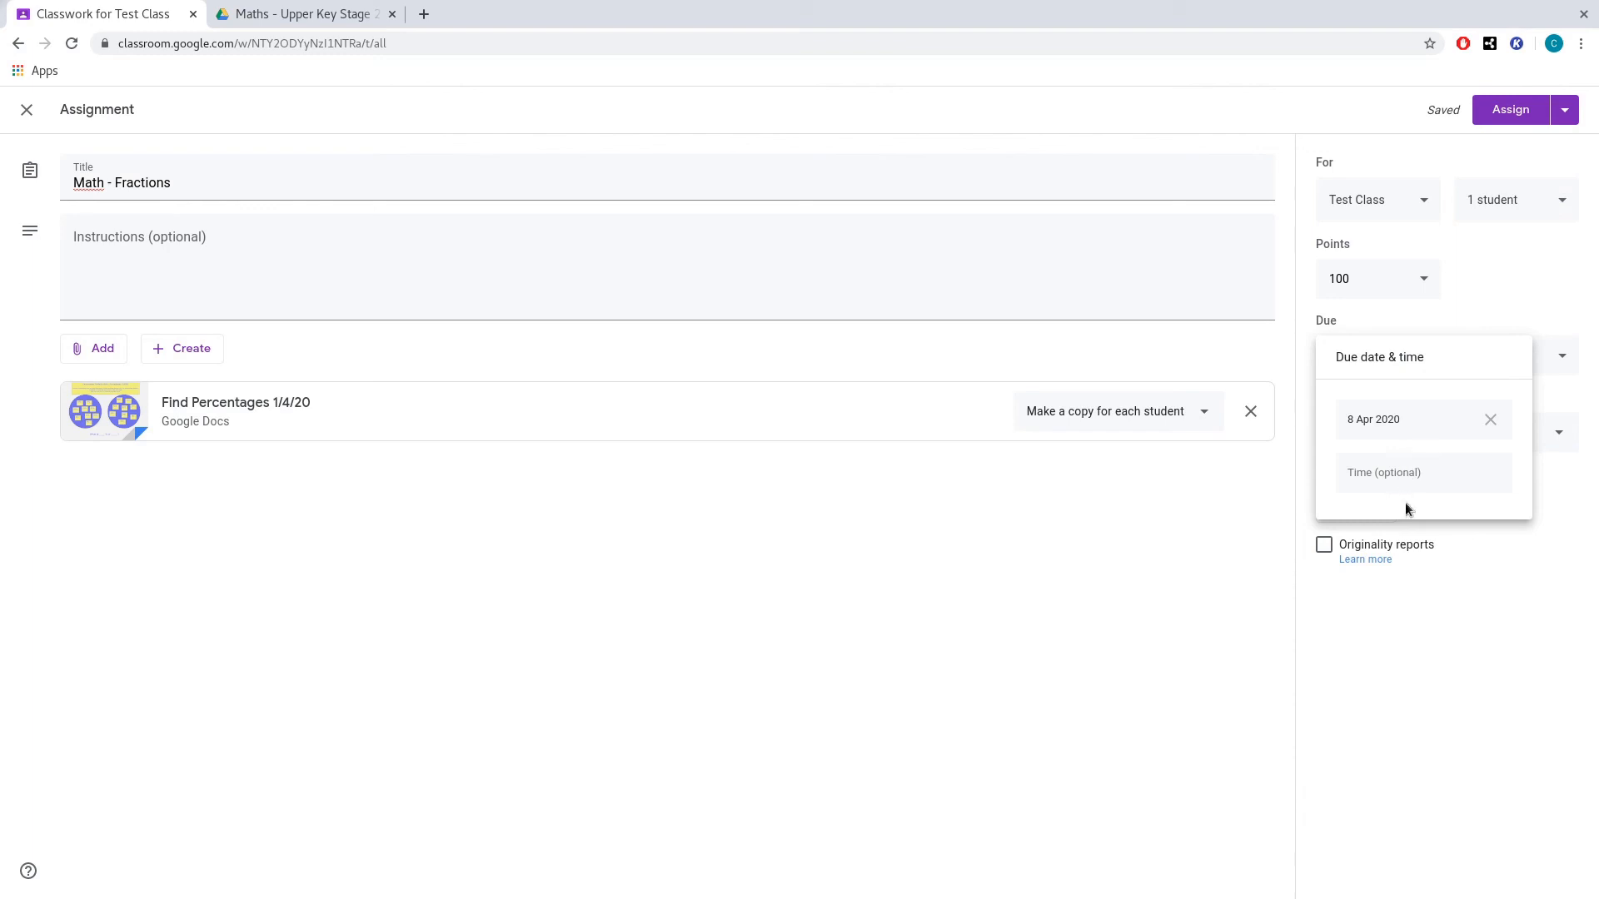
left_click(1432, 647)
- Create the topic "Maths - Green Group" for the assignment
left_click(1508, 444)
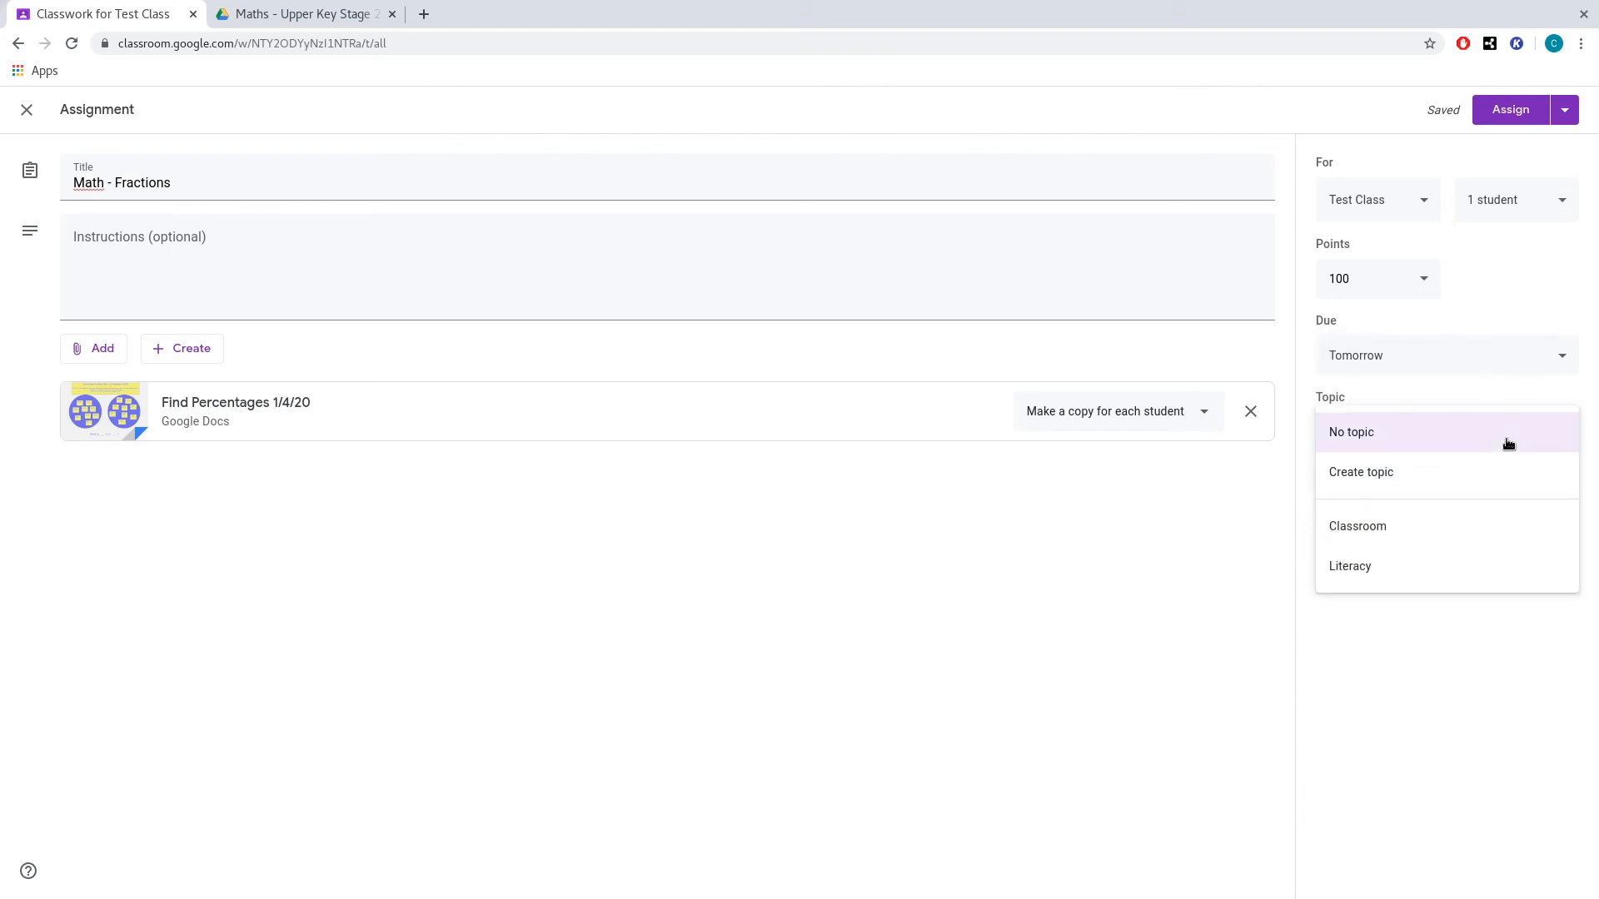
left_click(1477, 482)
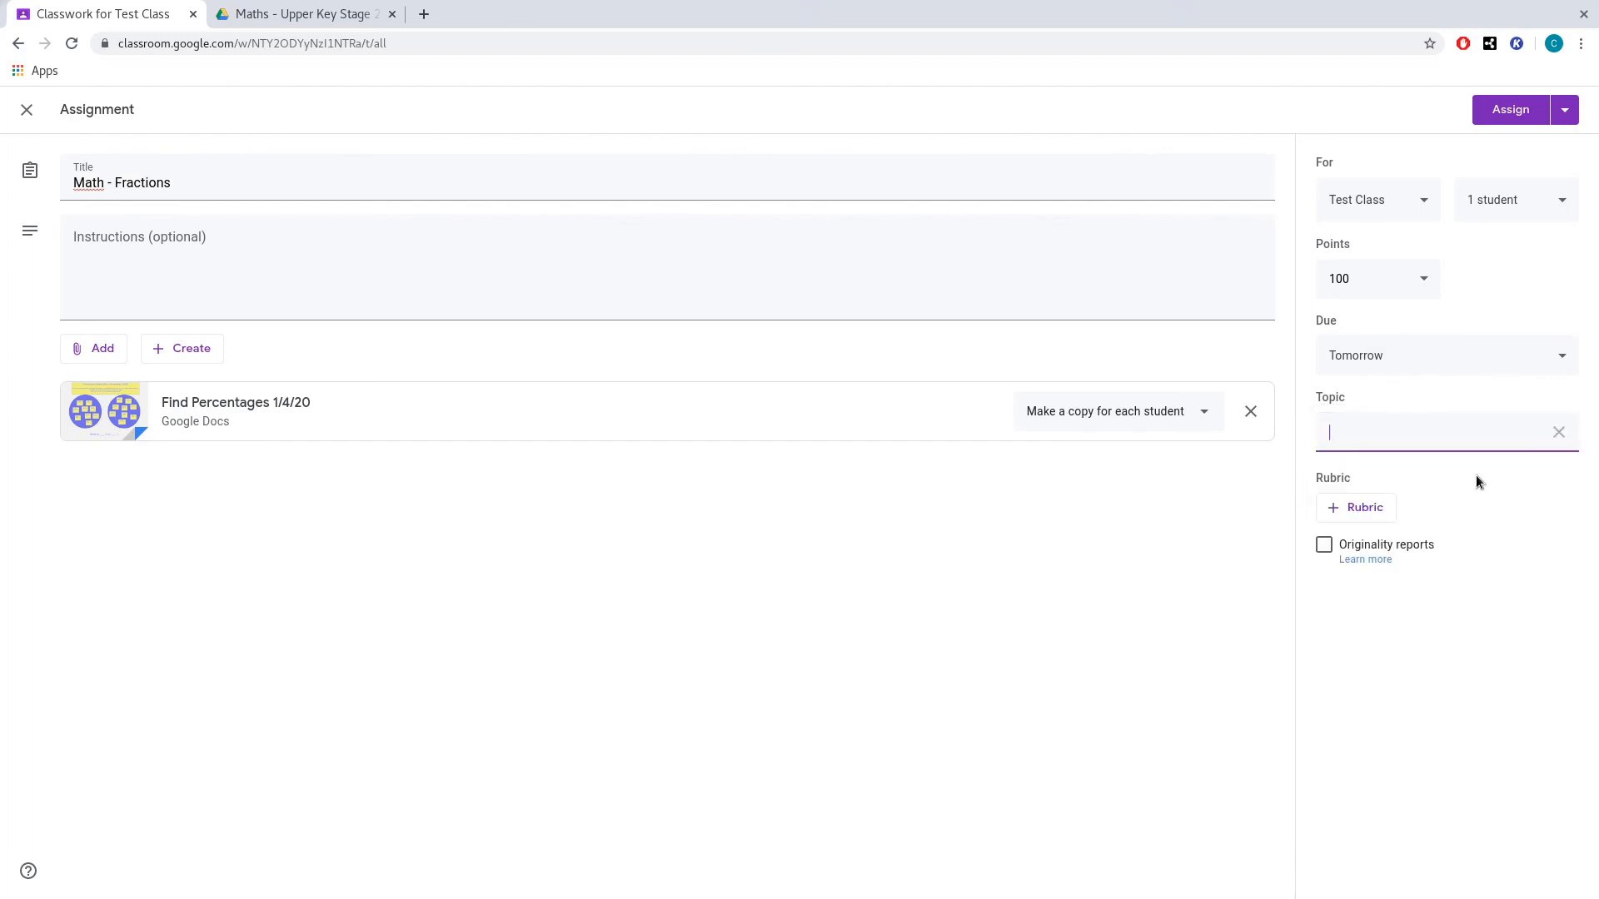
type("Maths - Green Group")
left_click(1522, 684)
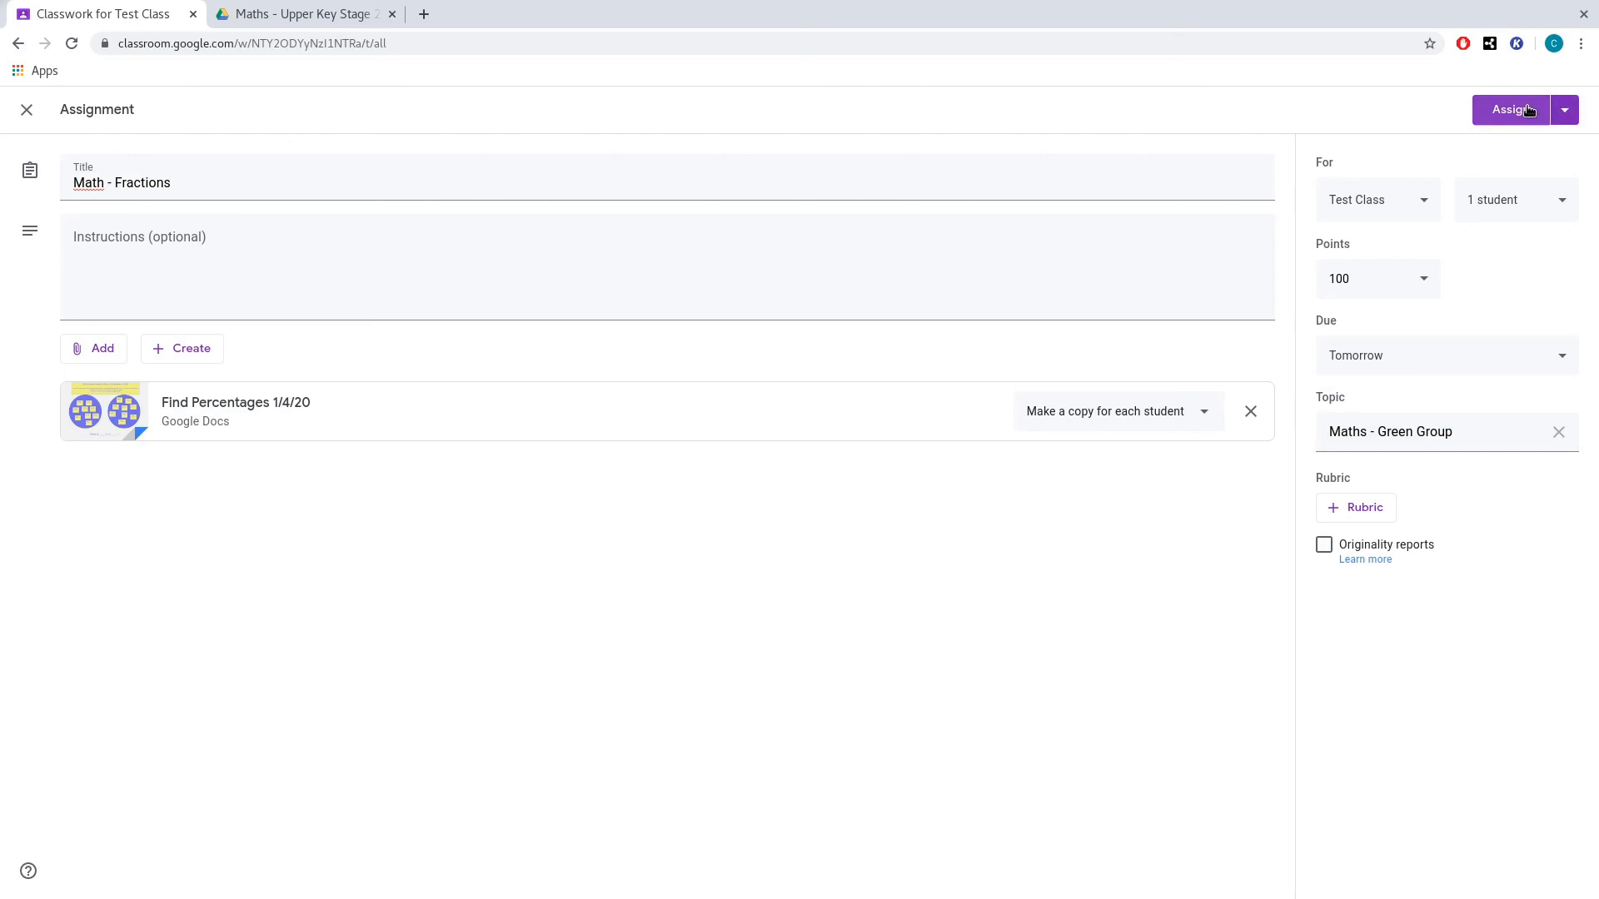
- Set the assignment's due date to 7 Apr 2020 at 12:35 and assign it
left_click(1546, 356)
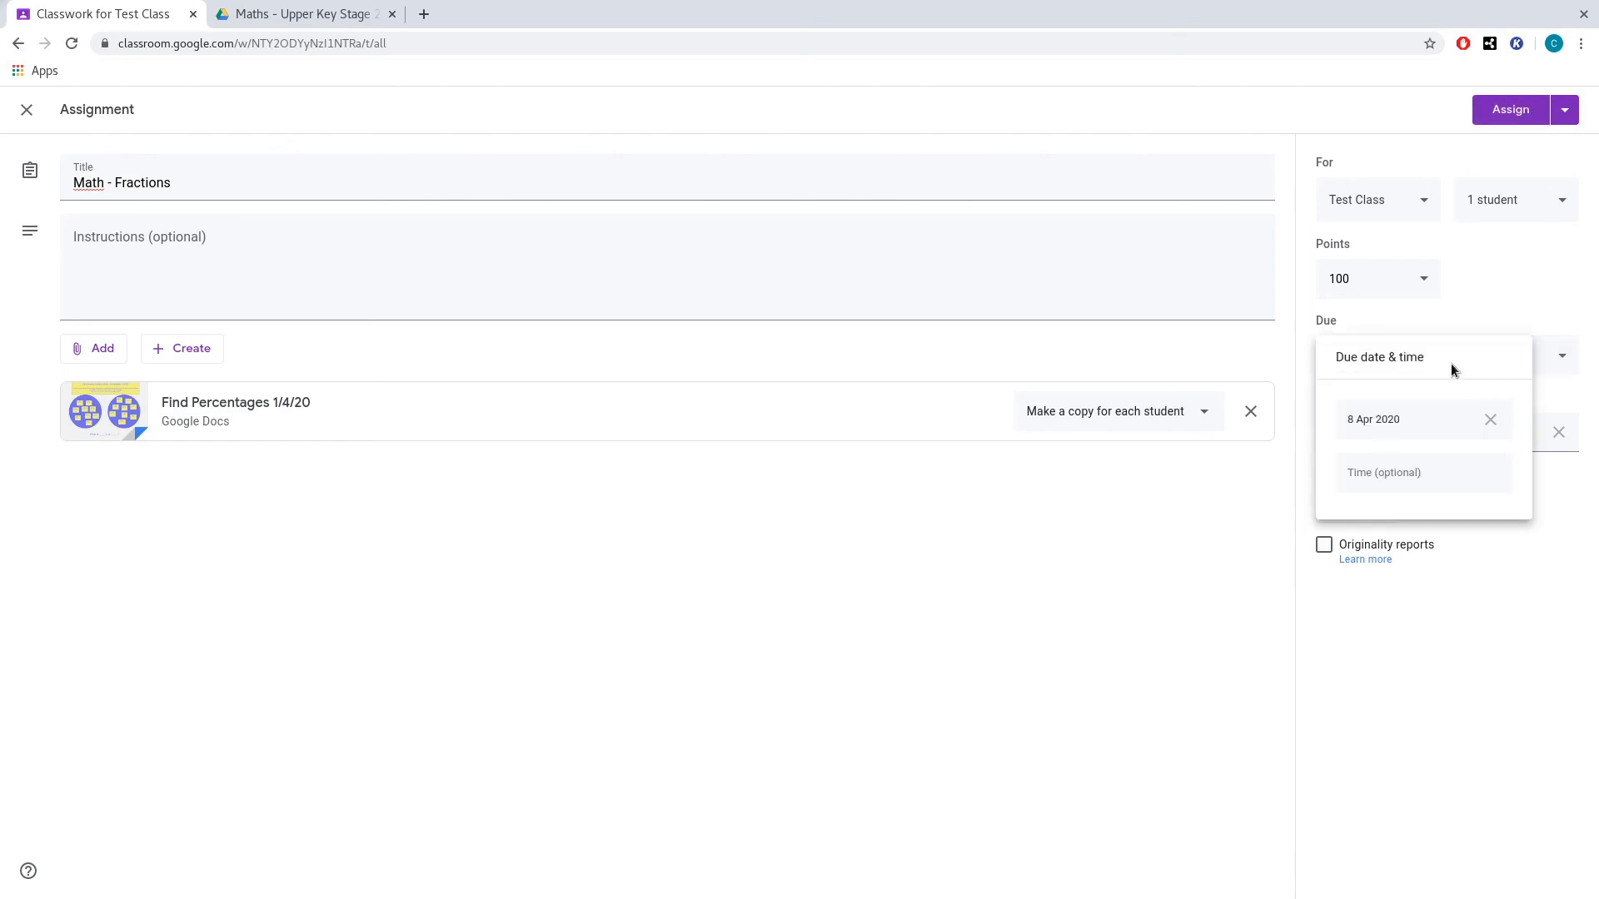
left_click(1490, 419)
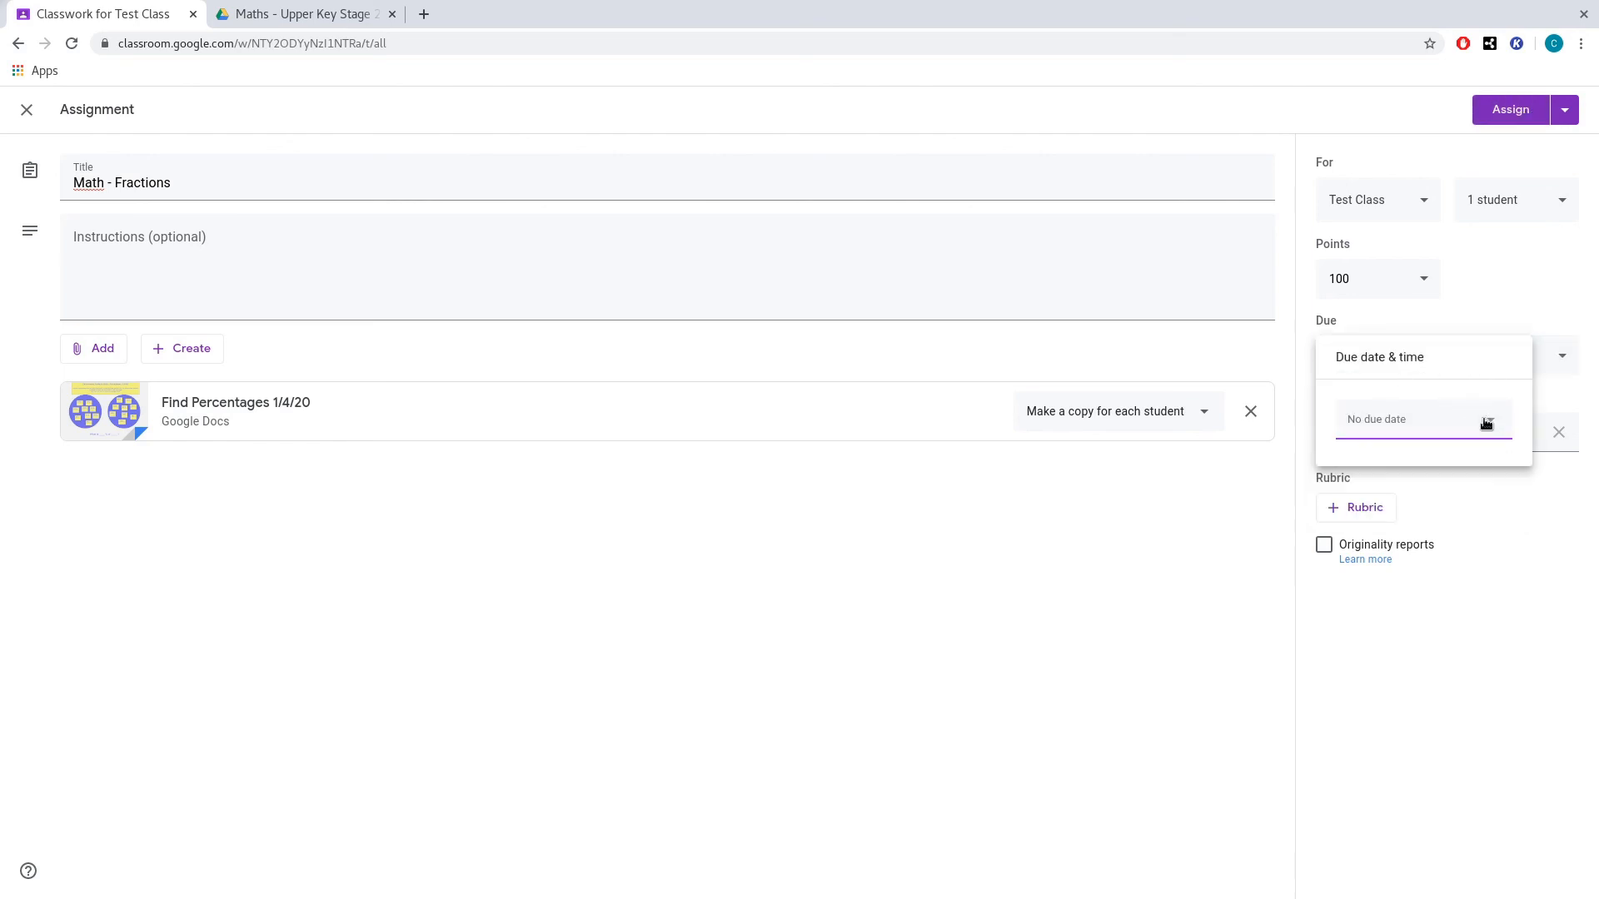
left_click(1480, 425)
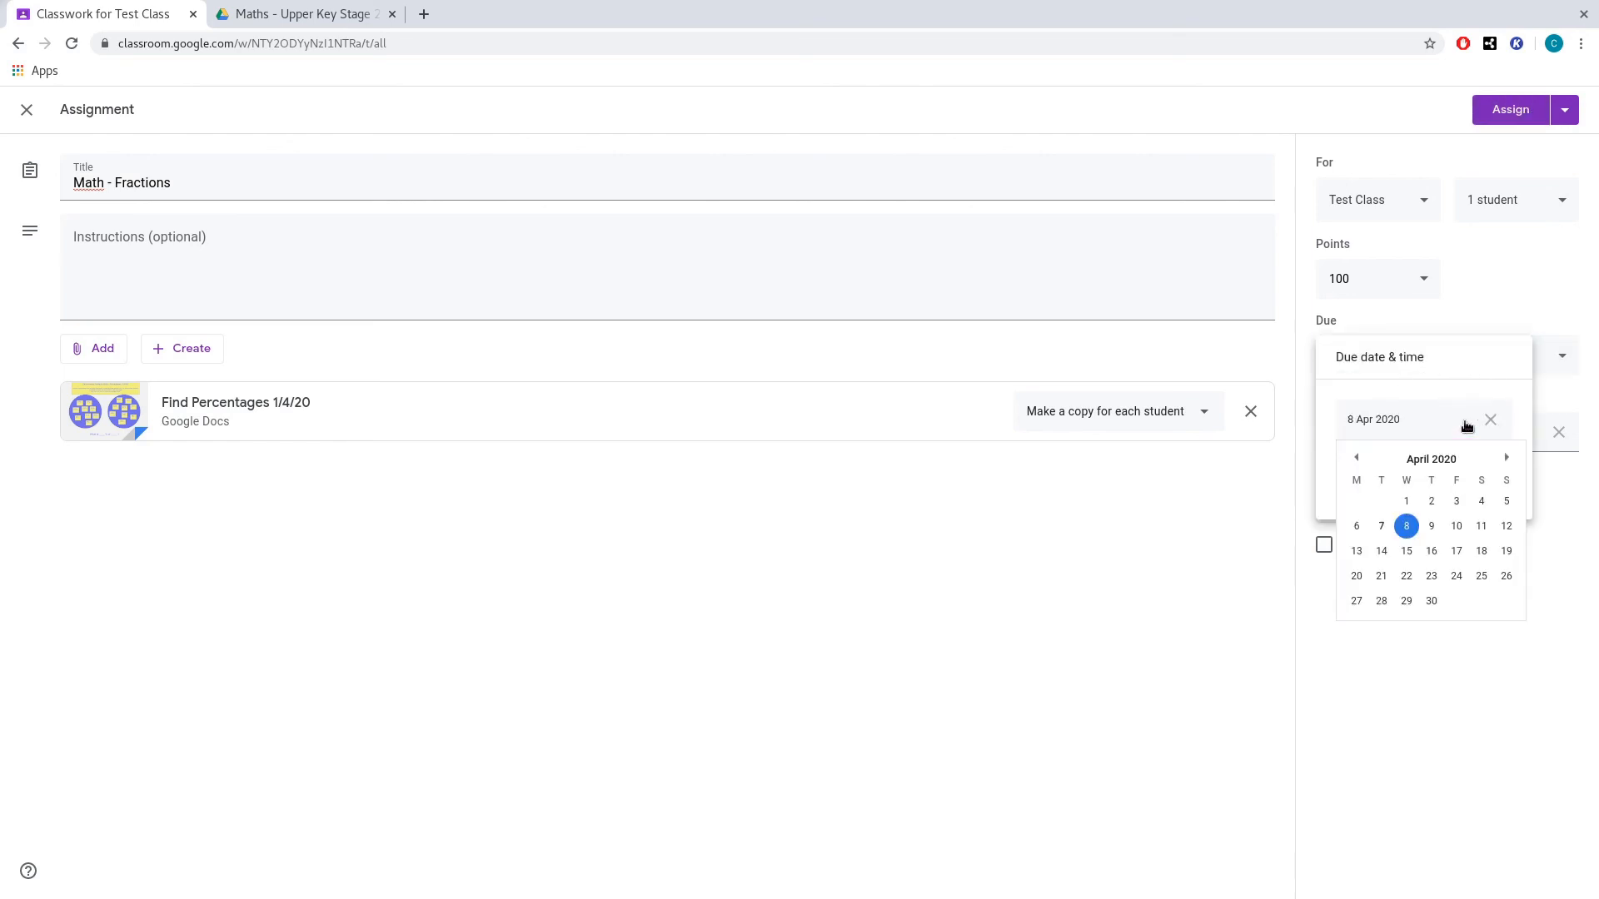
left_click(1381, 525)
left_click(1396, 474)
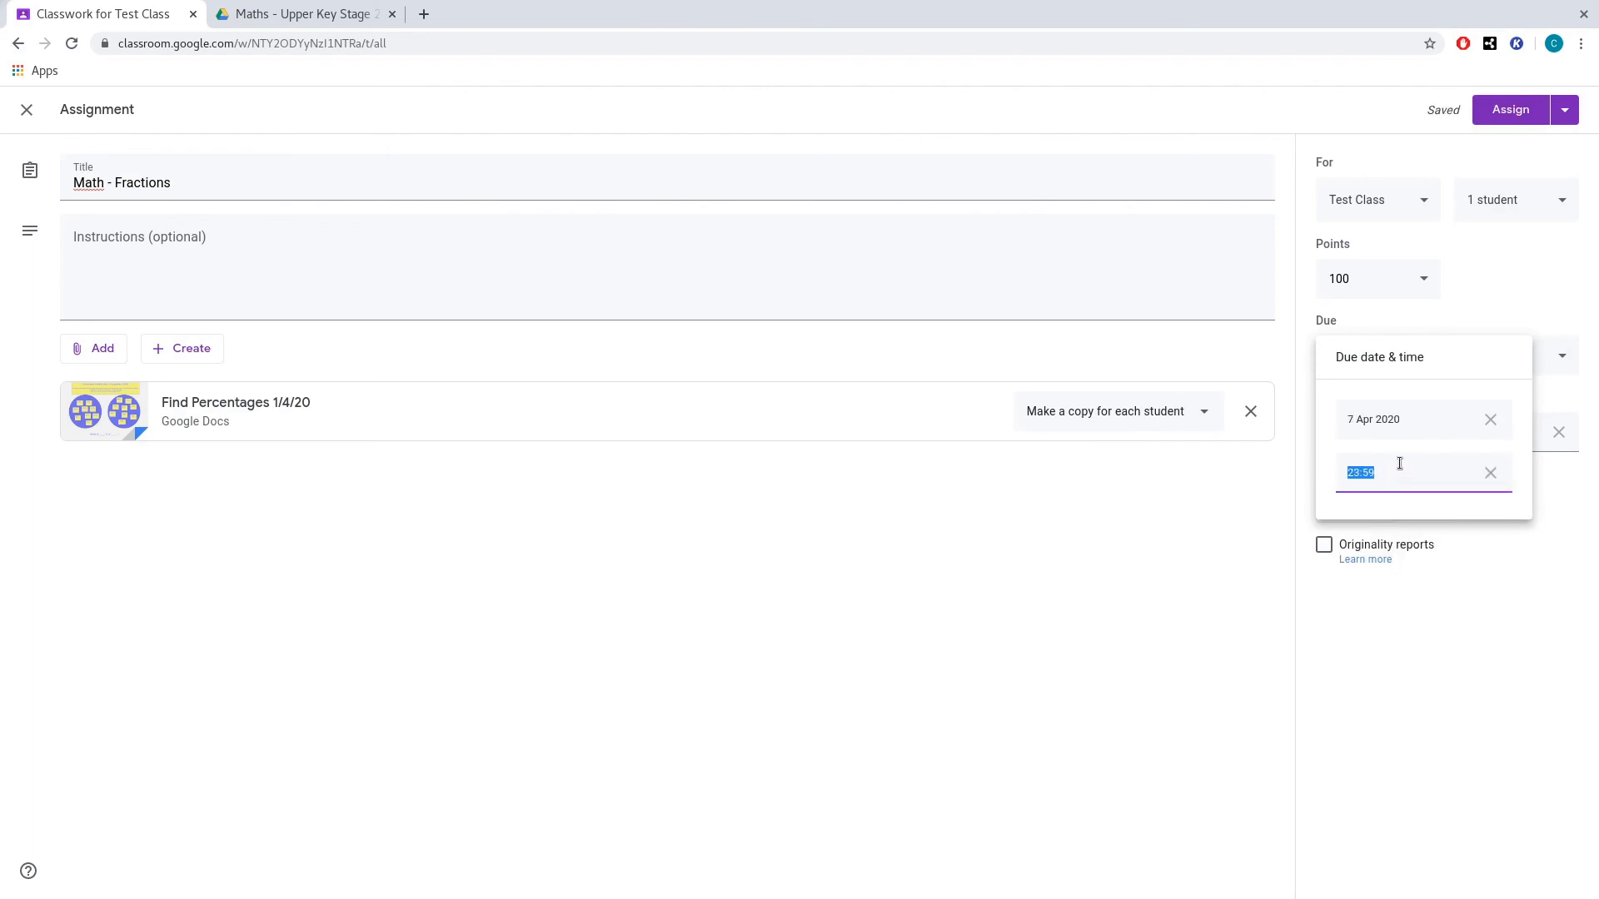
type("12.35")
left_click(1480, 670)
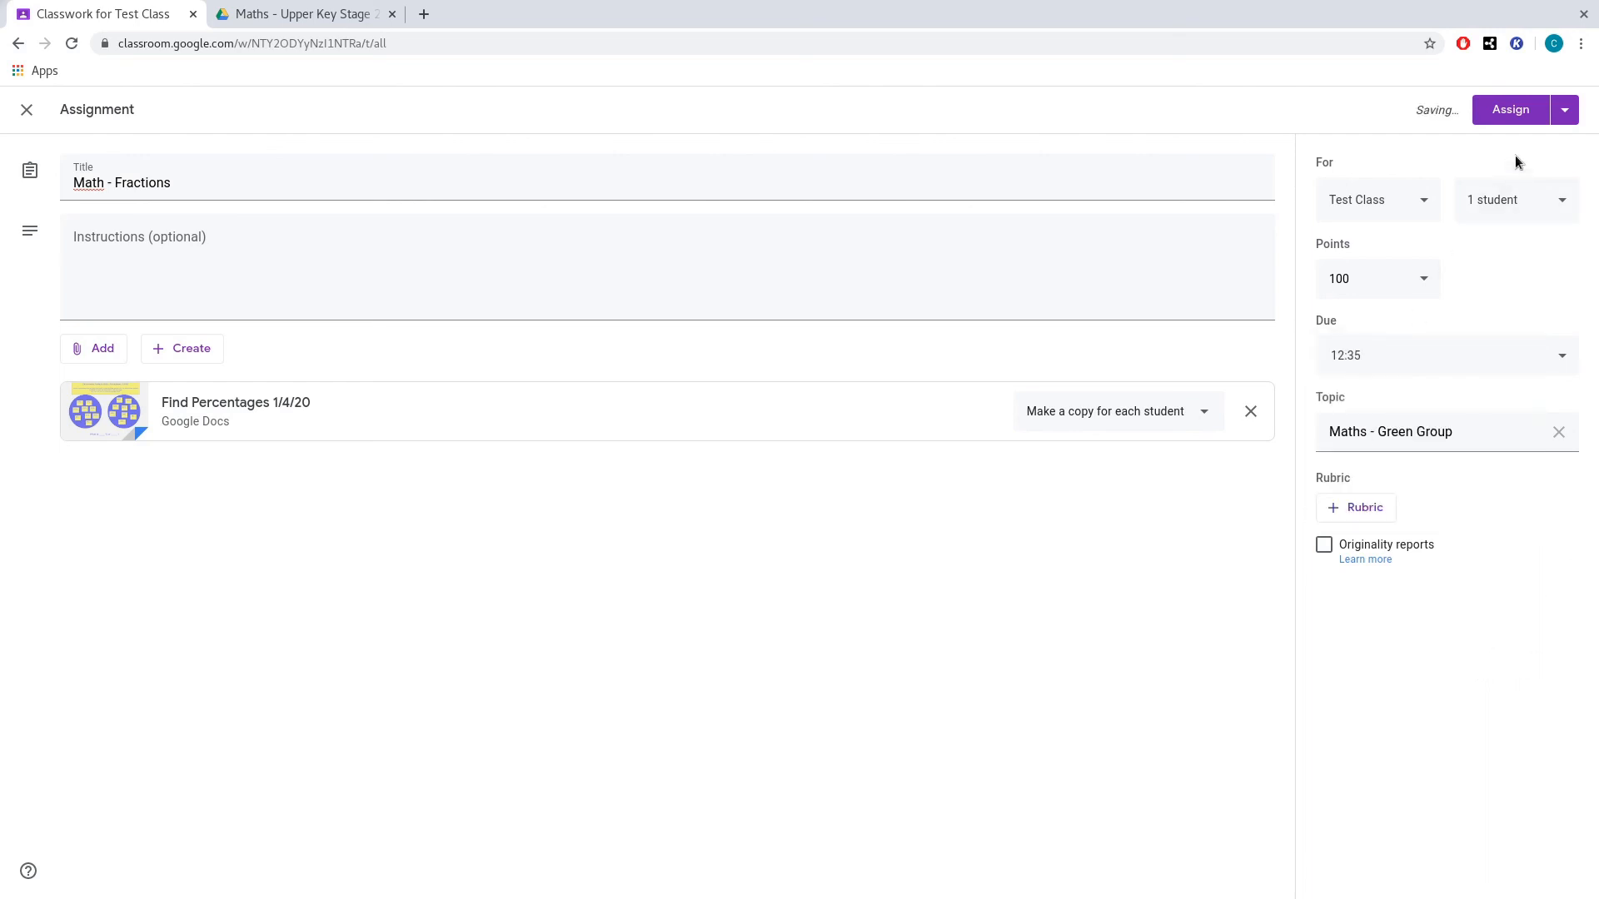
left_click(1513, 113)
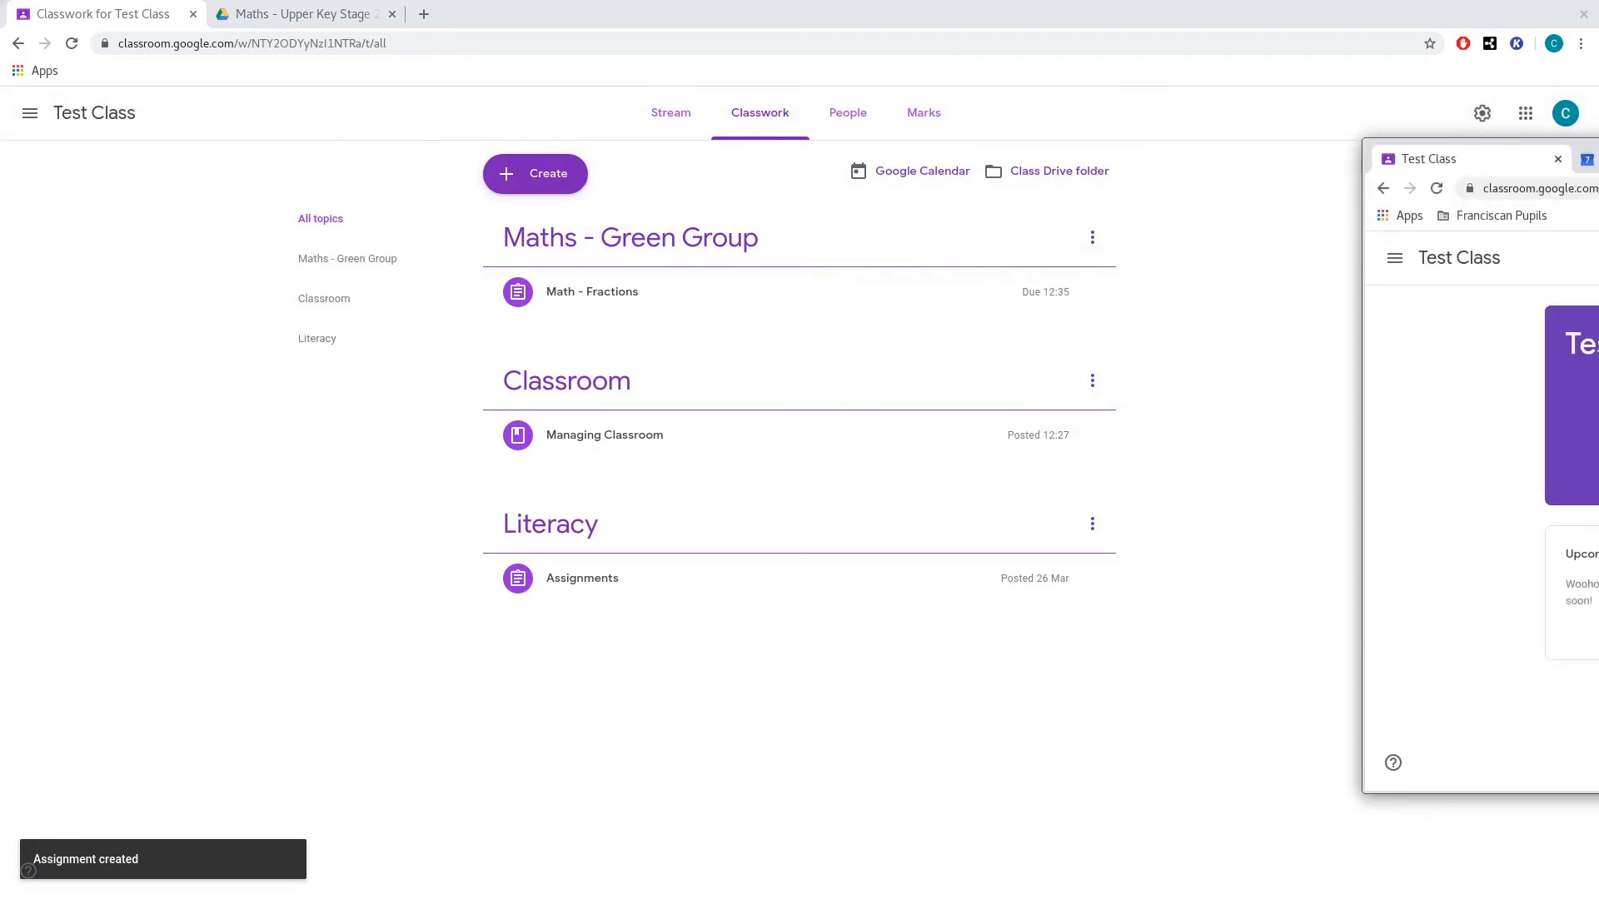
- Bring the selected student's browser window into view, load the updated Test Class stream and view the classwork list
left_click_drag(1598, 171, 1103, 144)
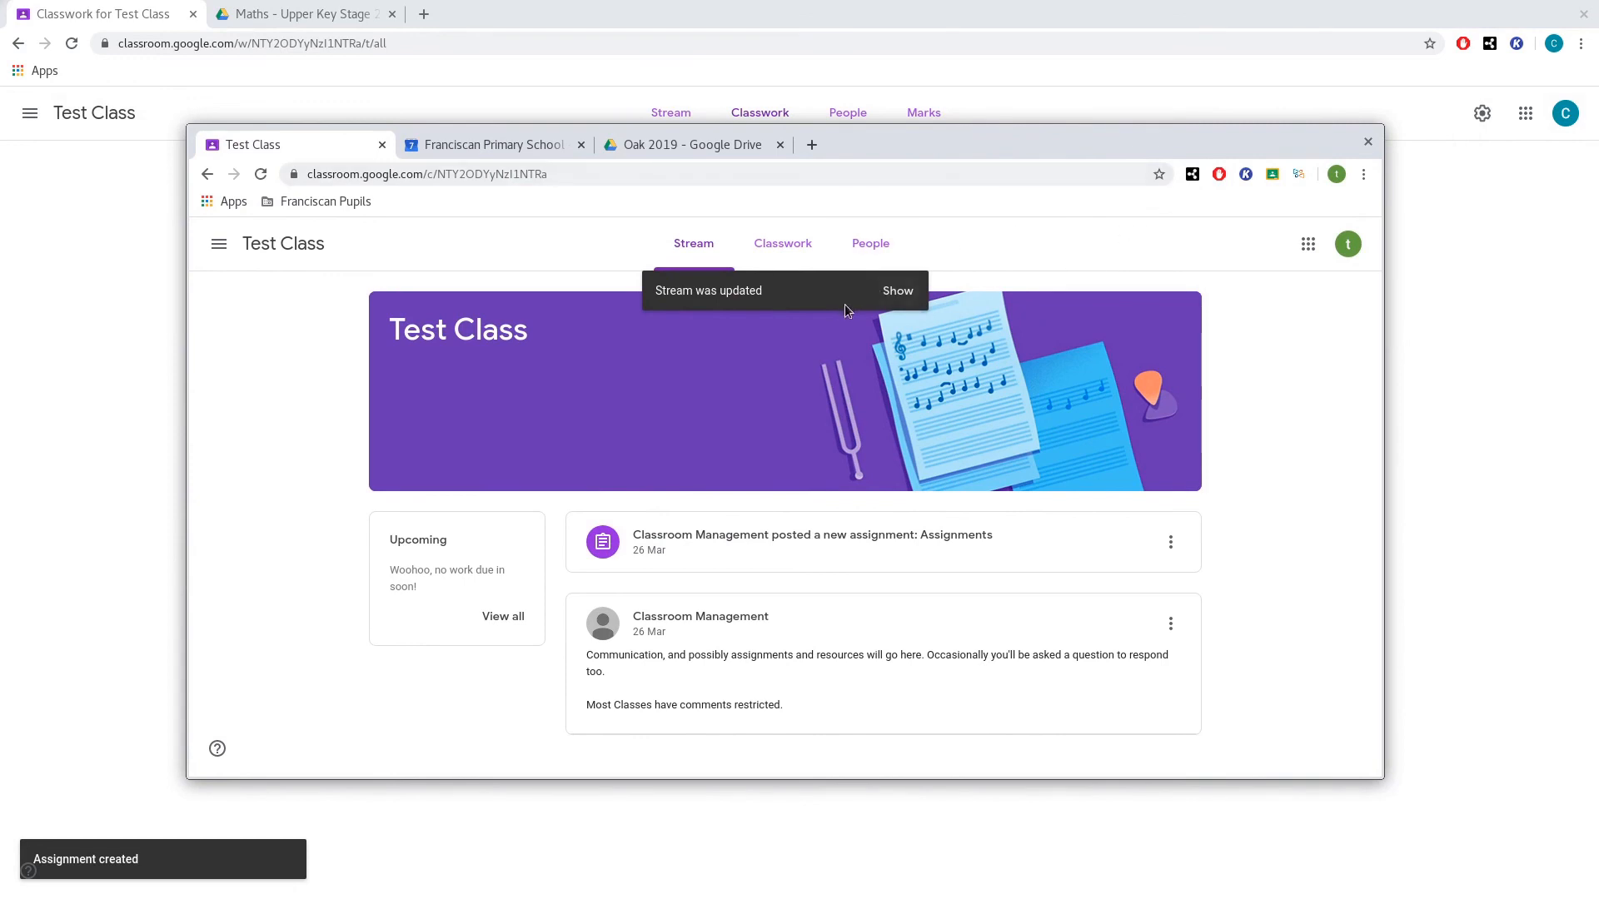
left_click(897, 293)
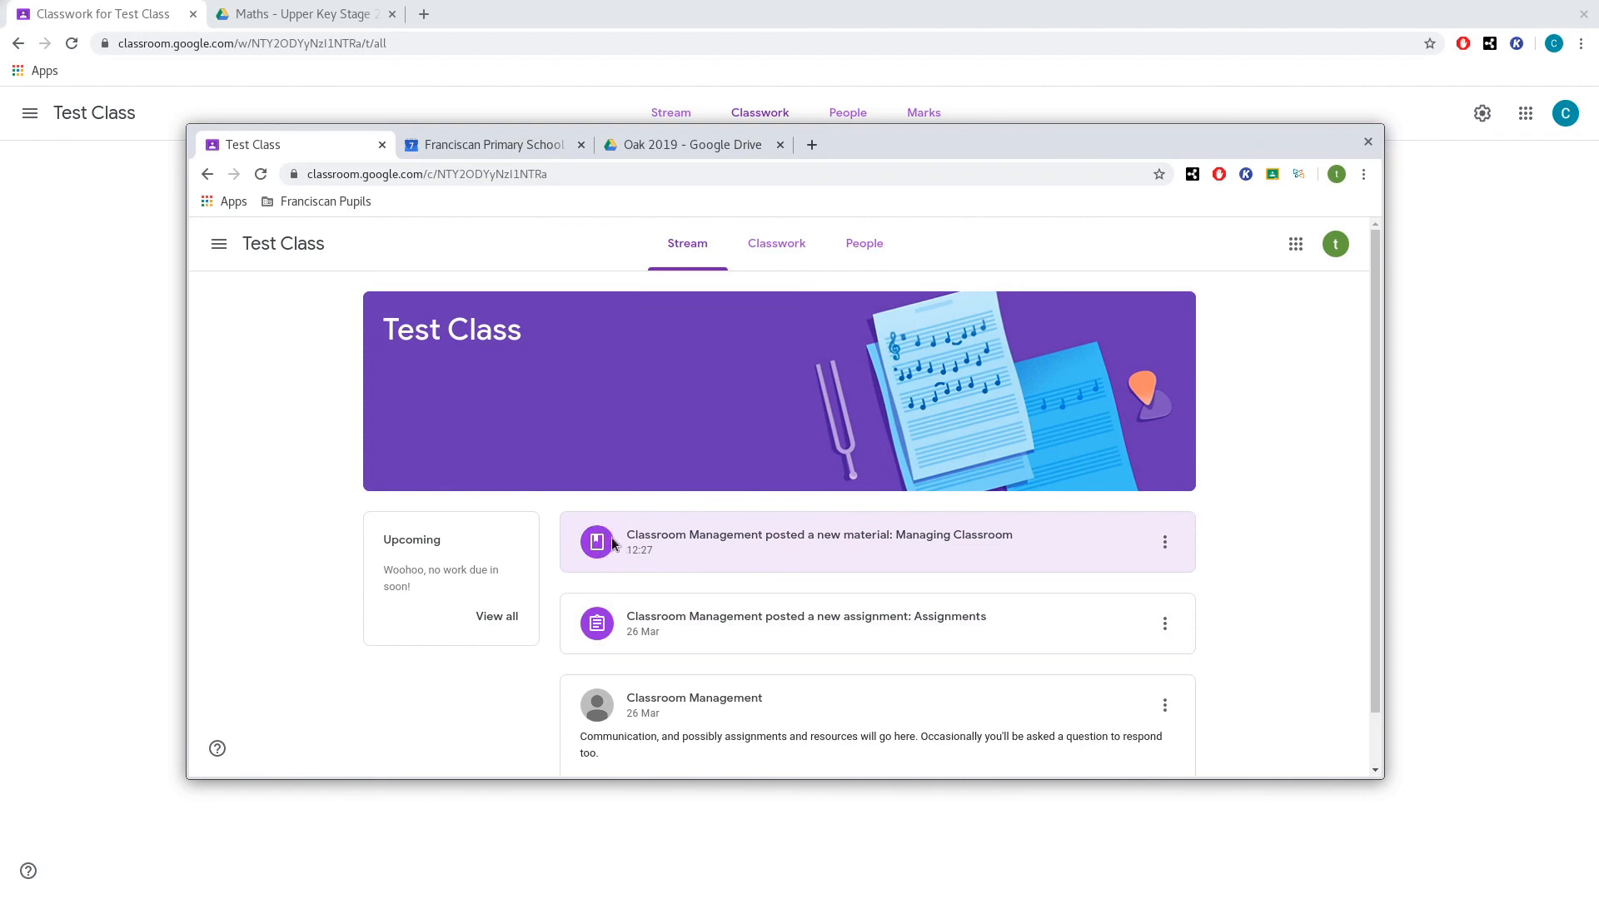
left_click(779, 254)
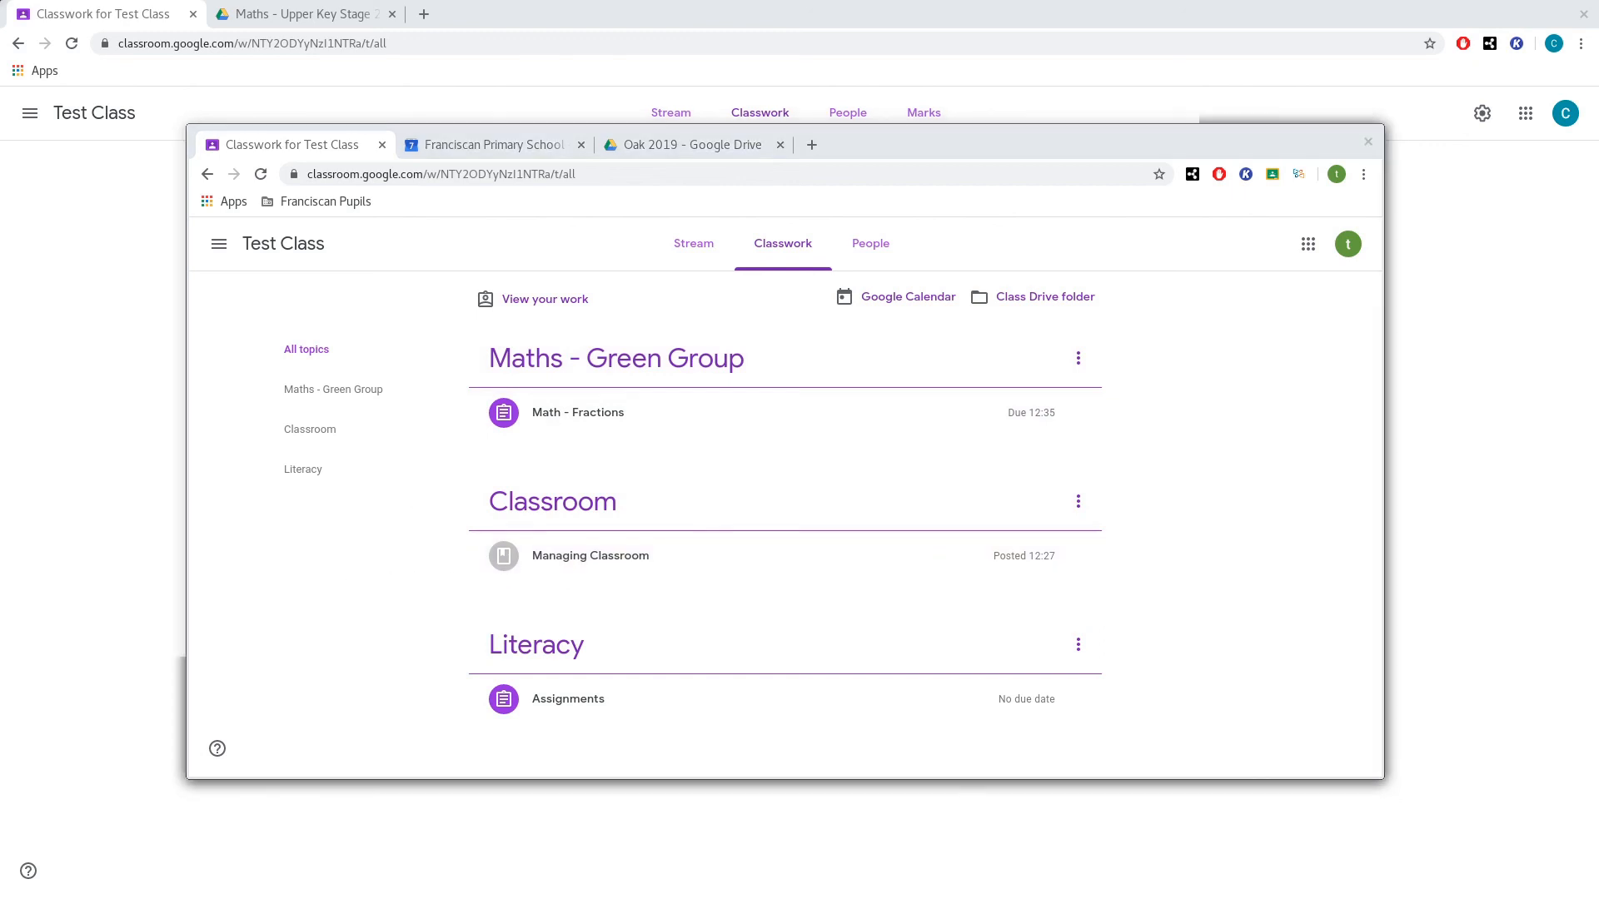
- Bring up the other student's browser window, reload the Test Class stream and view the classwork list, dismissing the topic filter notice
left_click_drag(1598, 156, 1126, 159)
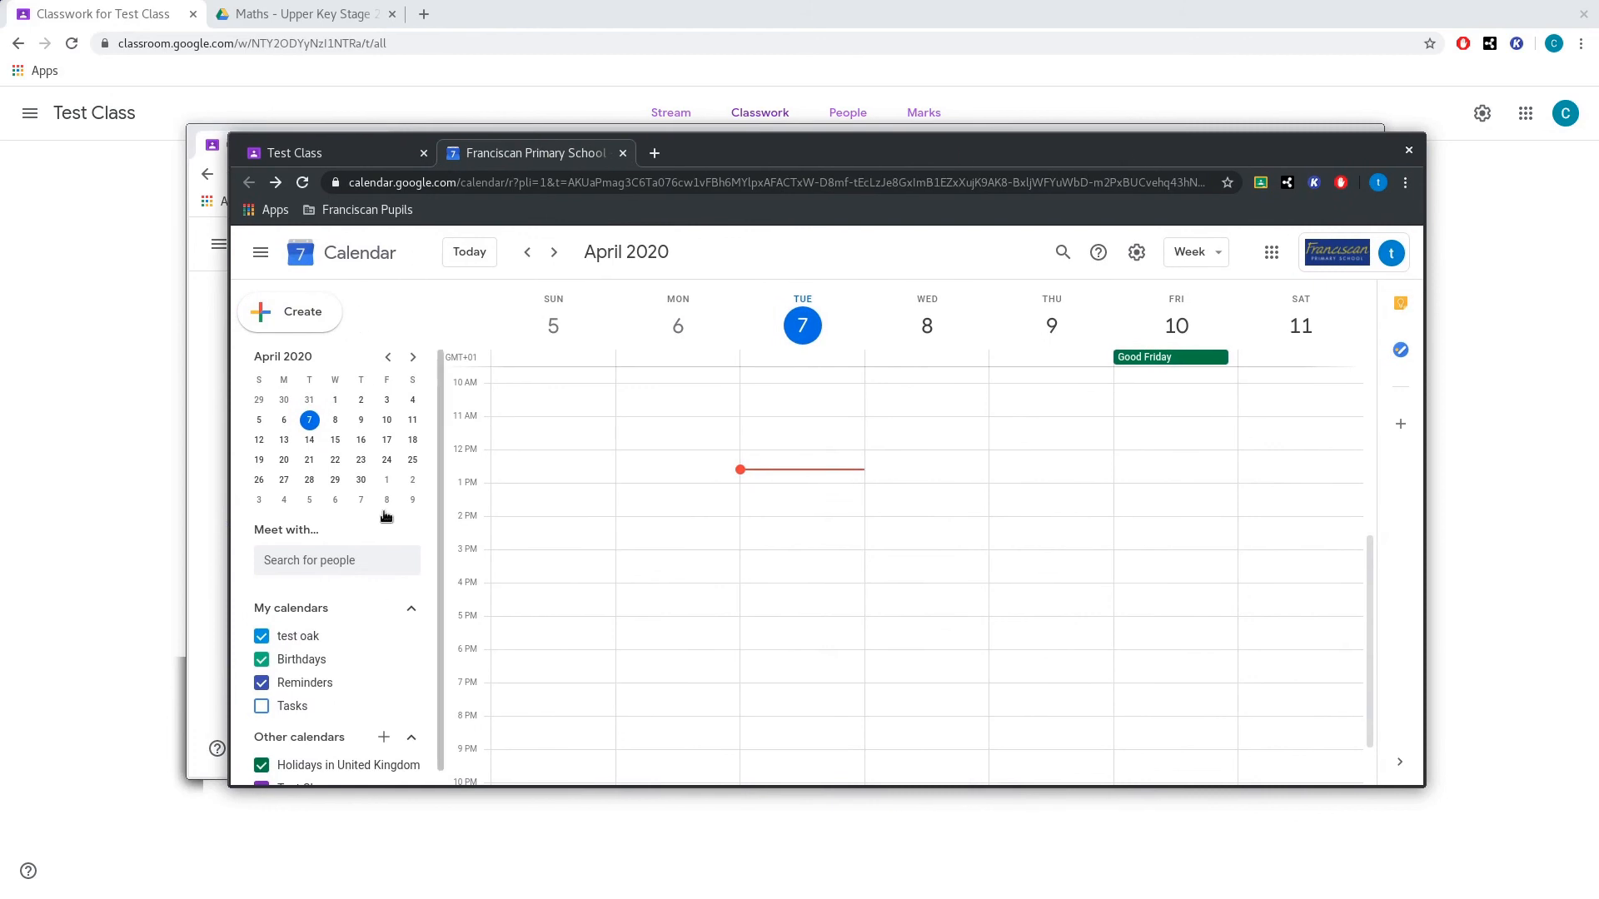
left_click(367, 154)
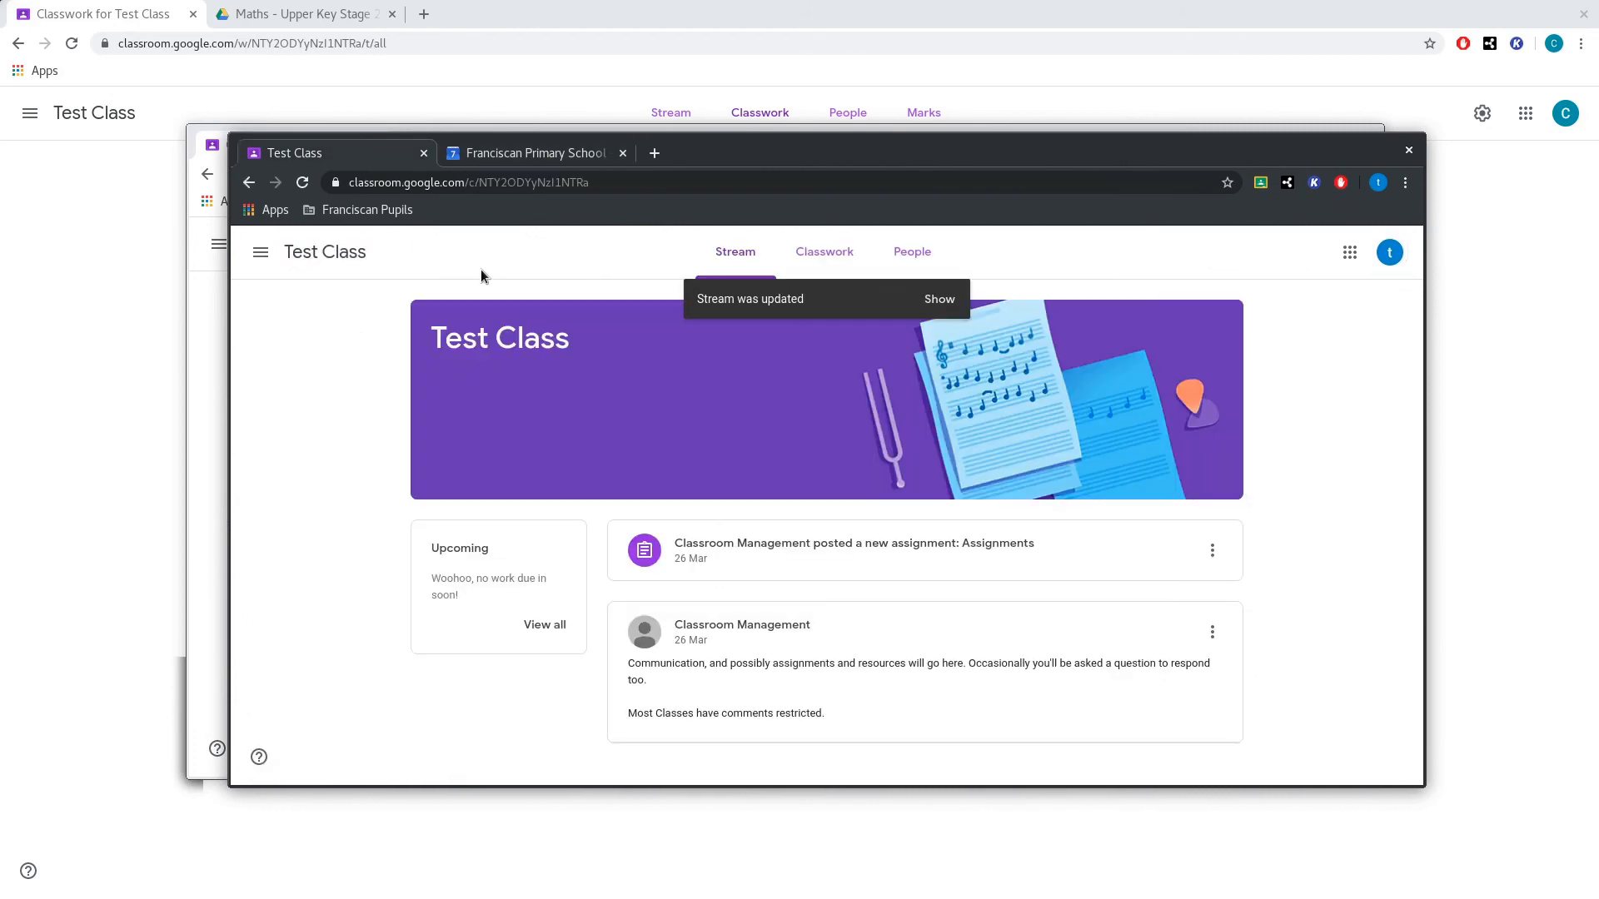
left_click(303, 183)
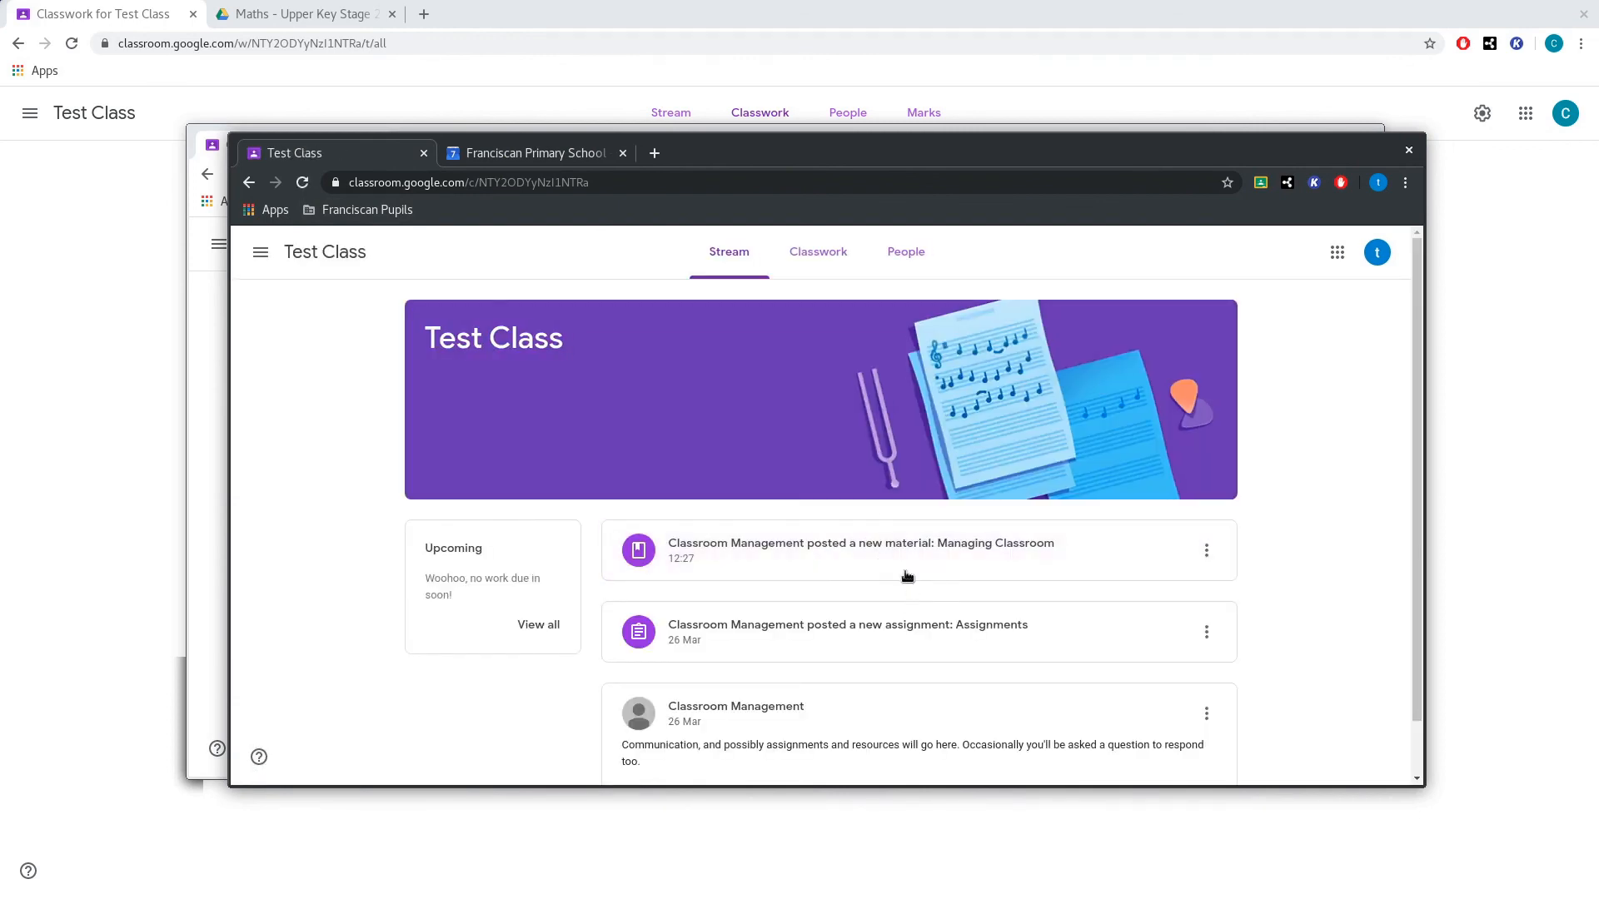
left_click(835, 254)
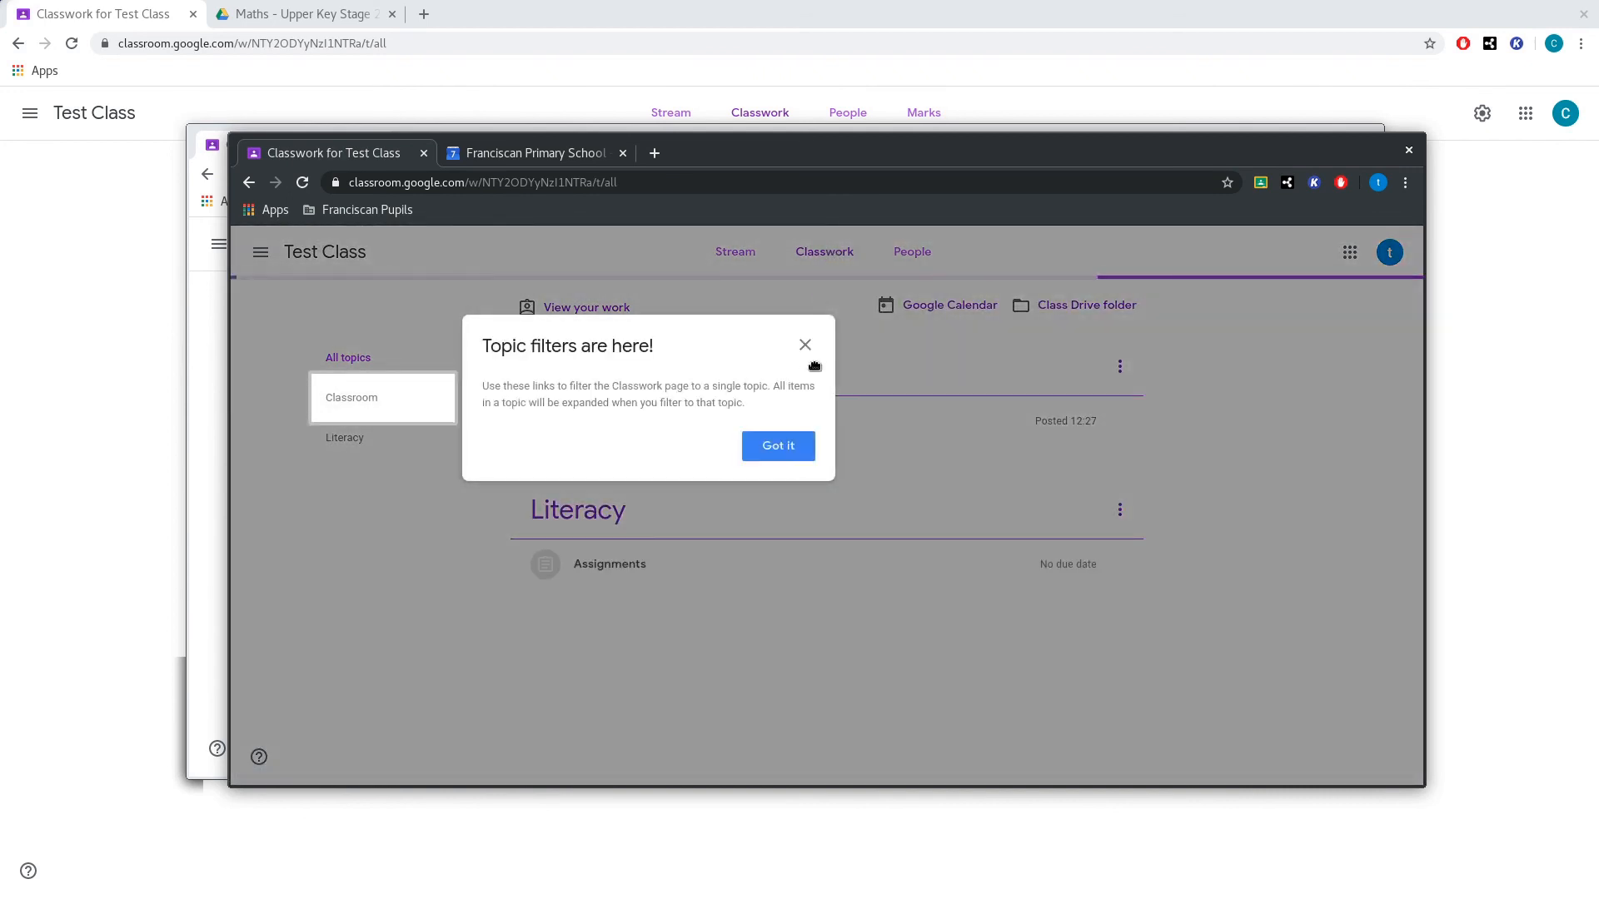
left_click(806, 343)
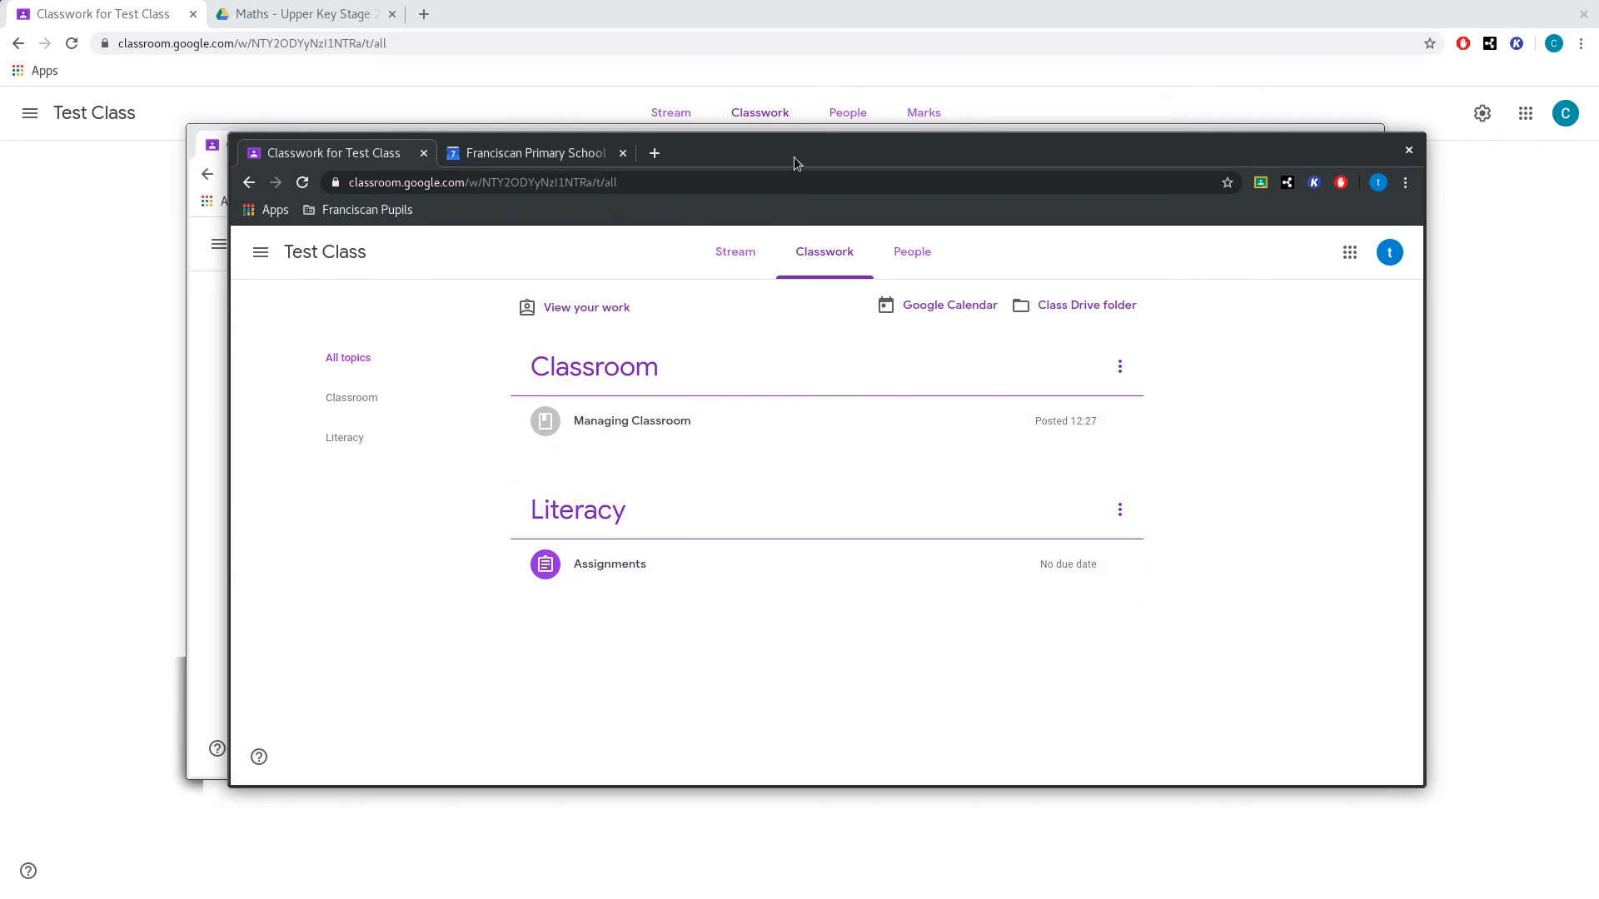
- Arrange the two students' windows to compare their classwork lists, and move both away to return to the teacher's classwork page
left_click_drag(793, 158, 763, 549)
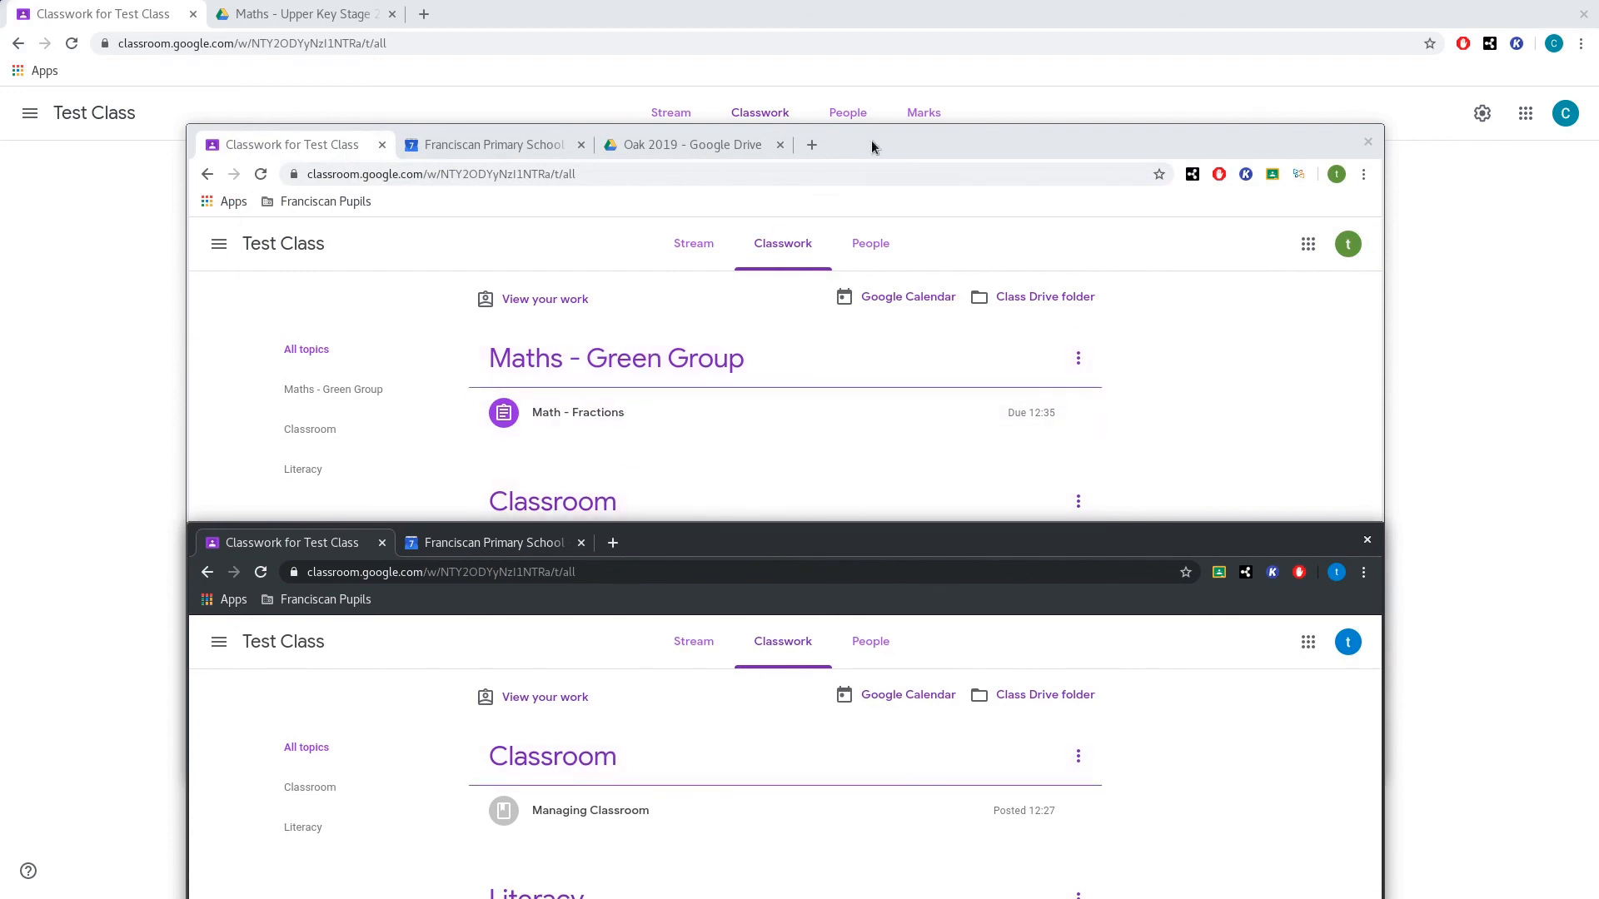
left_click_drag(878, 149, 1598, 150)
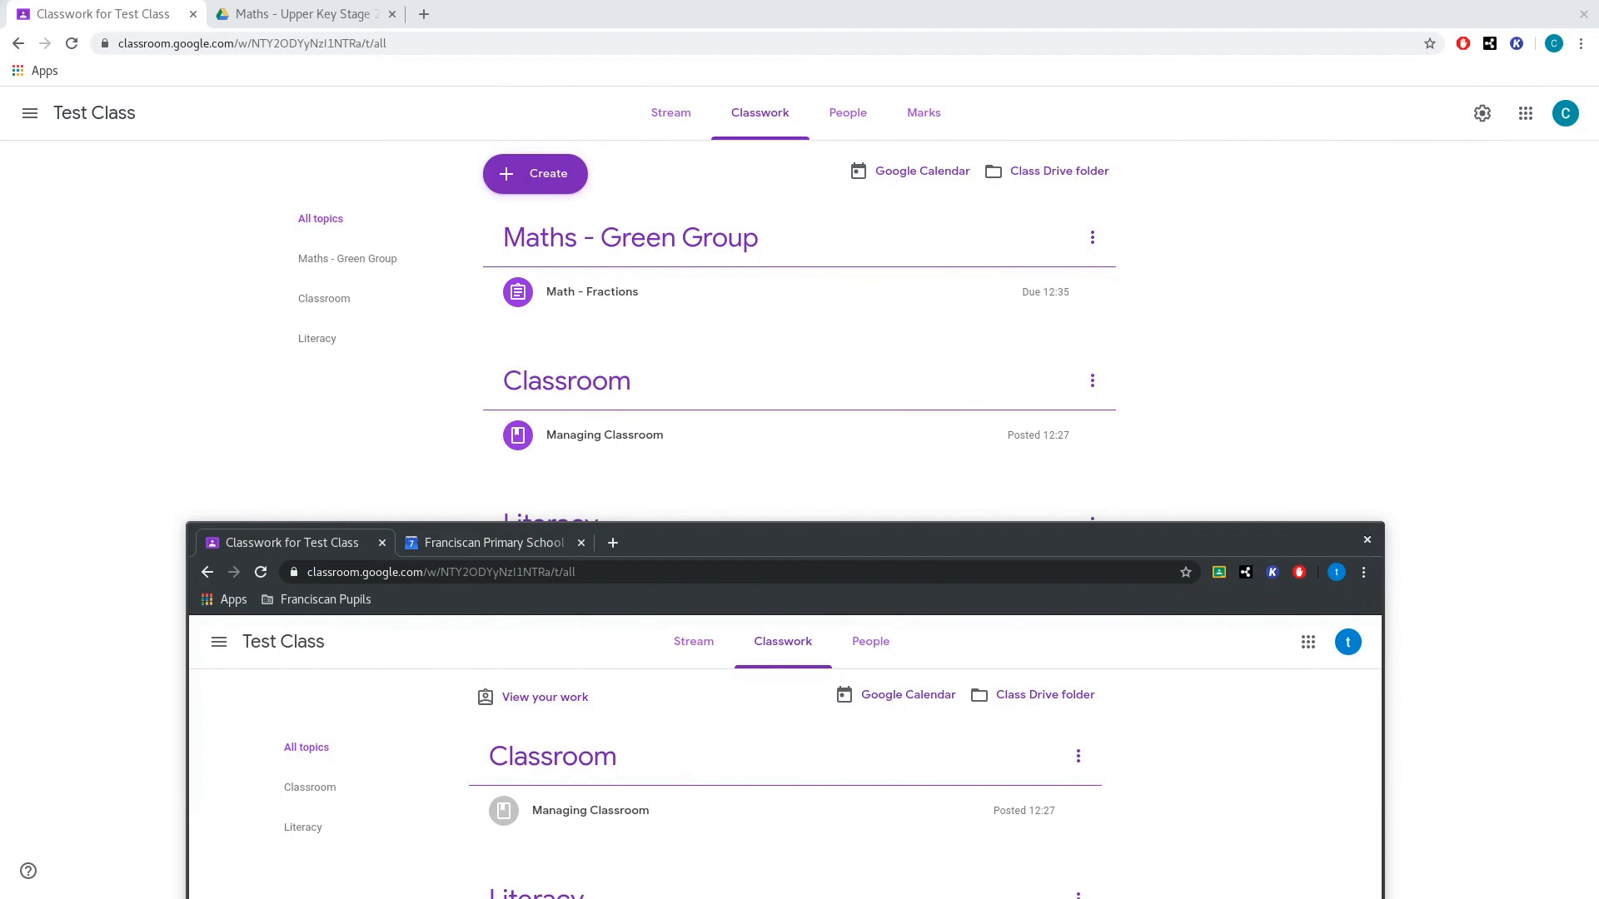
left_click_drag(926, 543, 1598, 250)
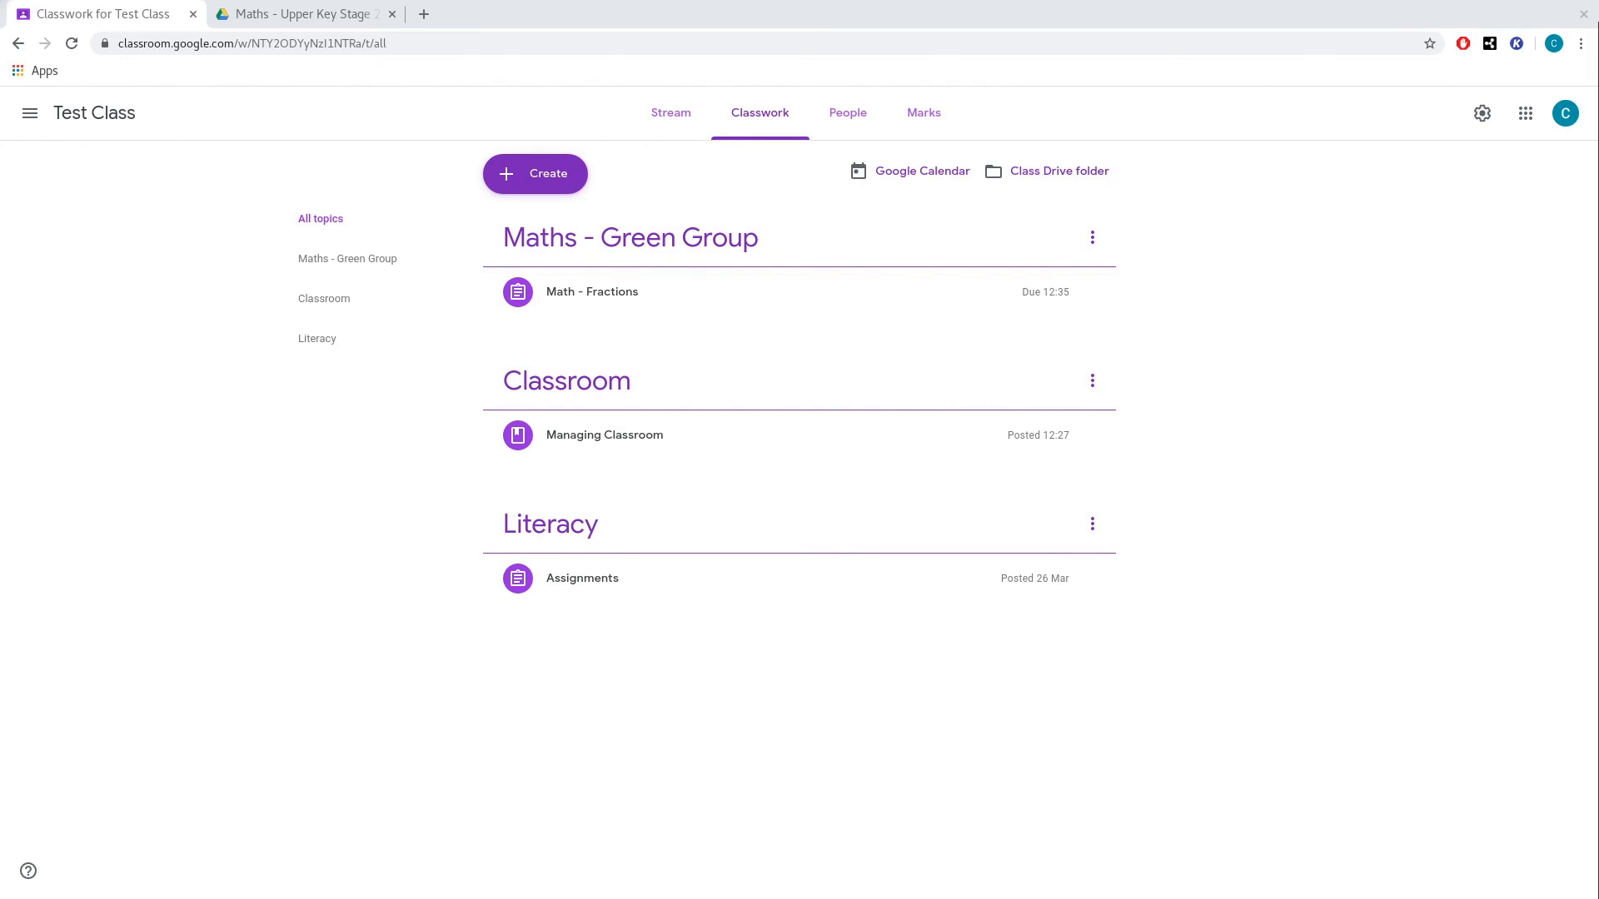